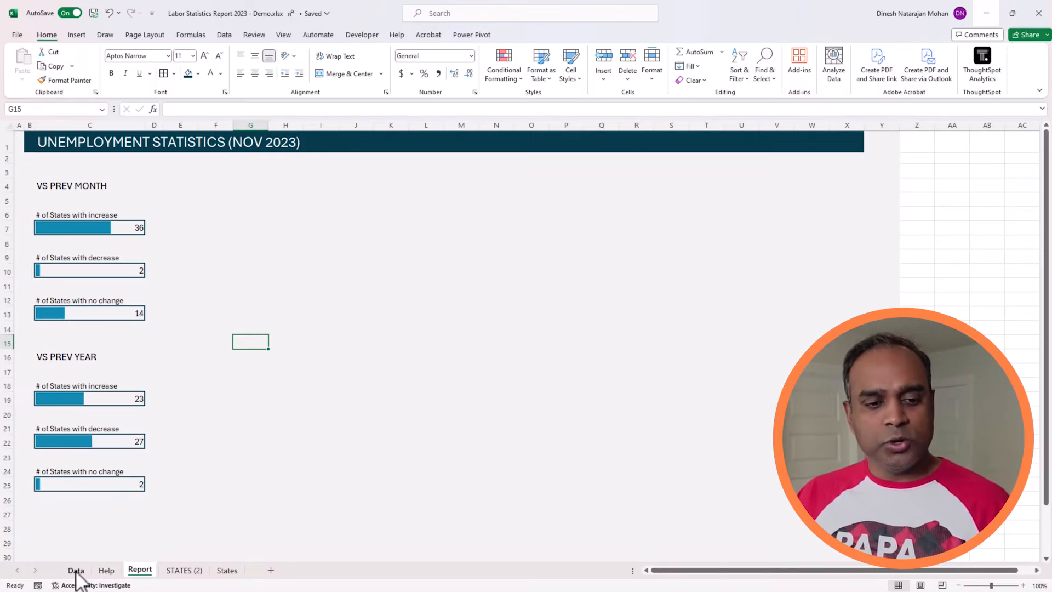
# On the Data sheet, set the Measure slicer to Unemployment % so the VALUE column uses that measure.
pyautogui.click(76, 570)
pyautogui.click(492, 282)
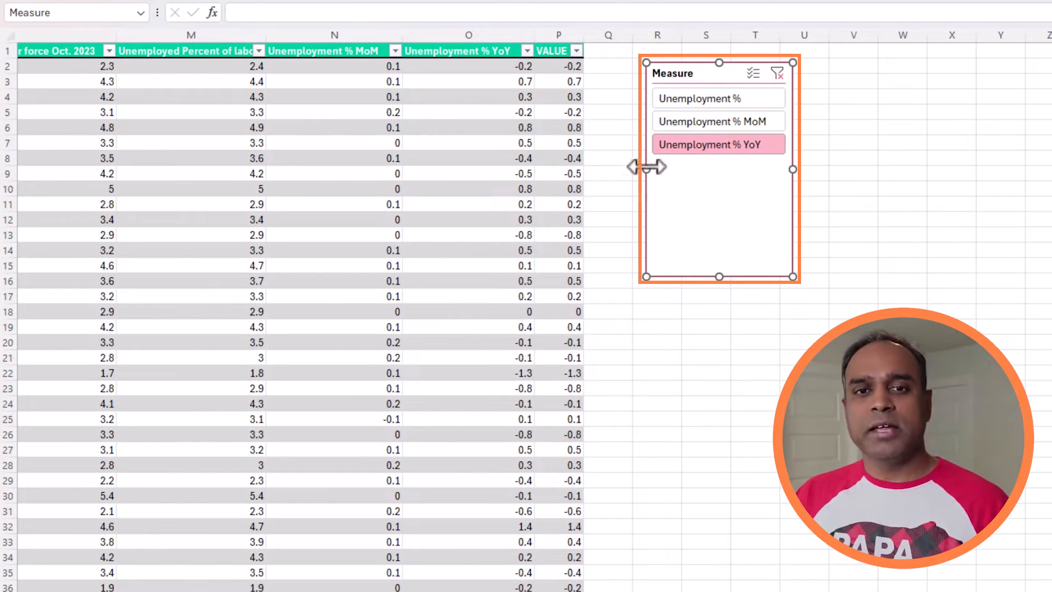
pyautogui.click(562, 37)
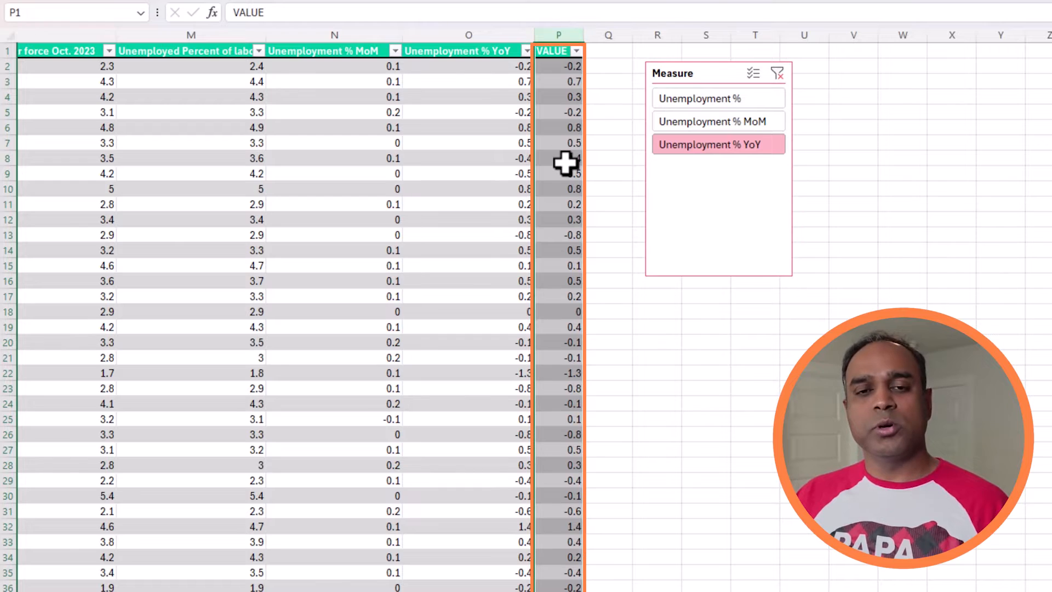
pyautogui.click(769, 121)
pyautogui.click(769, 105)
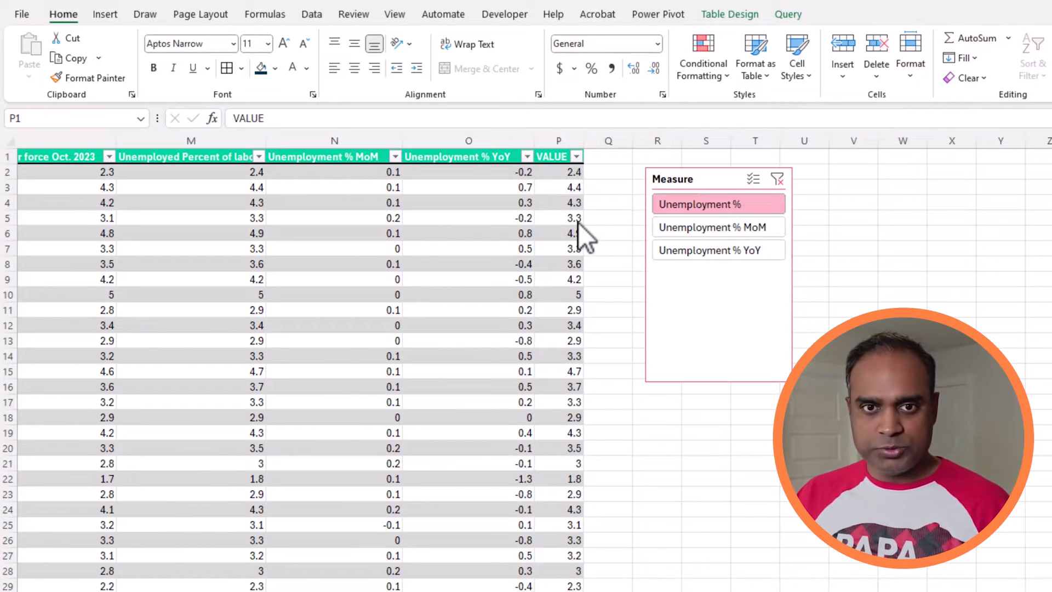
# Insert an empty filled map chart from blank cell Y5 and place it beside the Measure slicer.
pyautogui.click(999, 217)
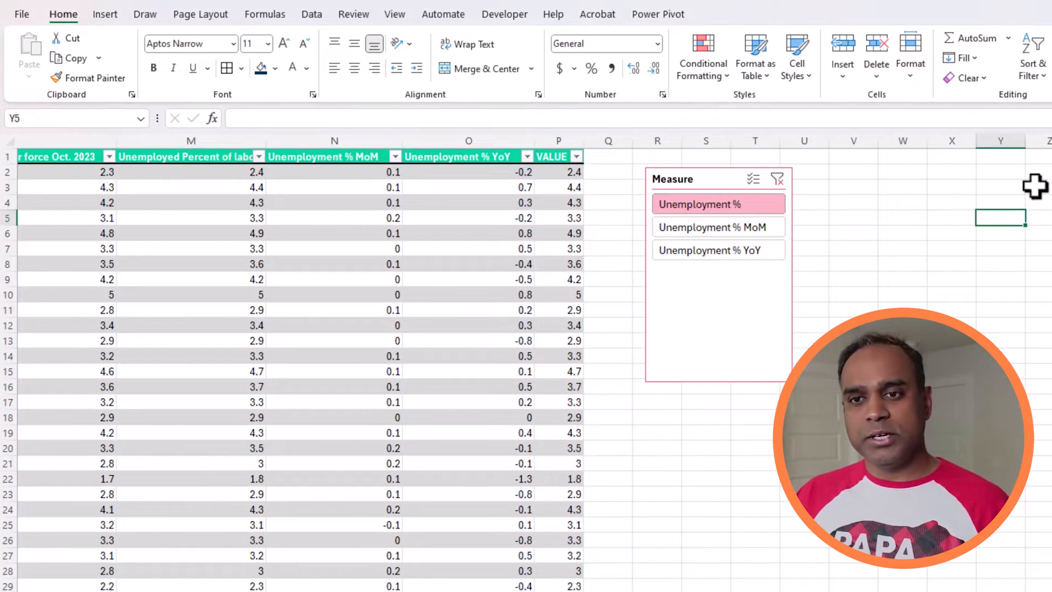
pyautogui.click(105, 14)
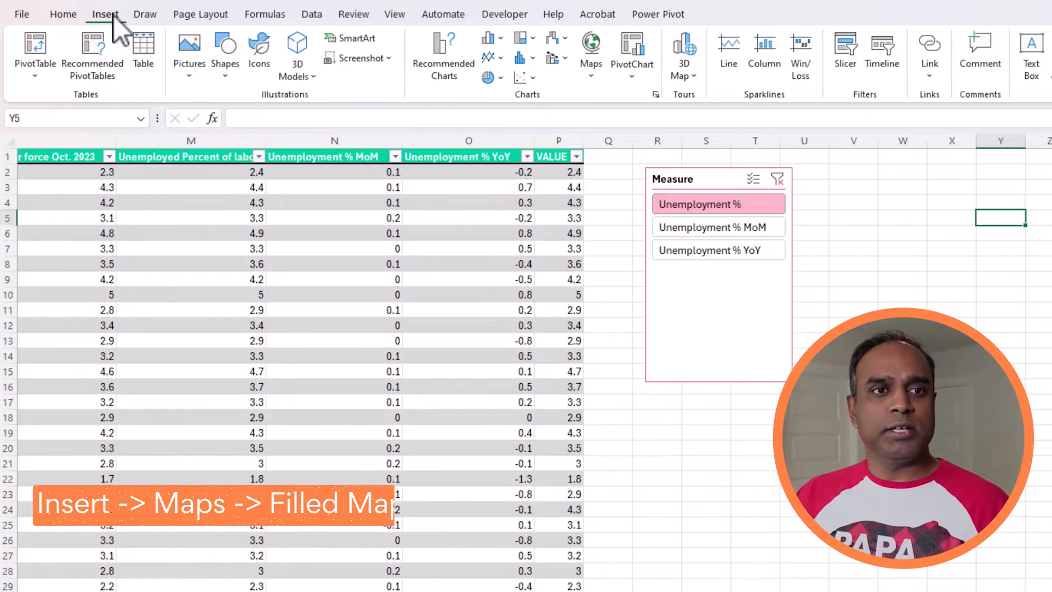
pyautogui.click(585, 71)
pyautogui.click(597, 126)
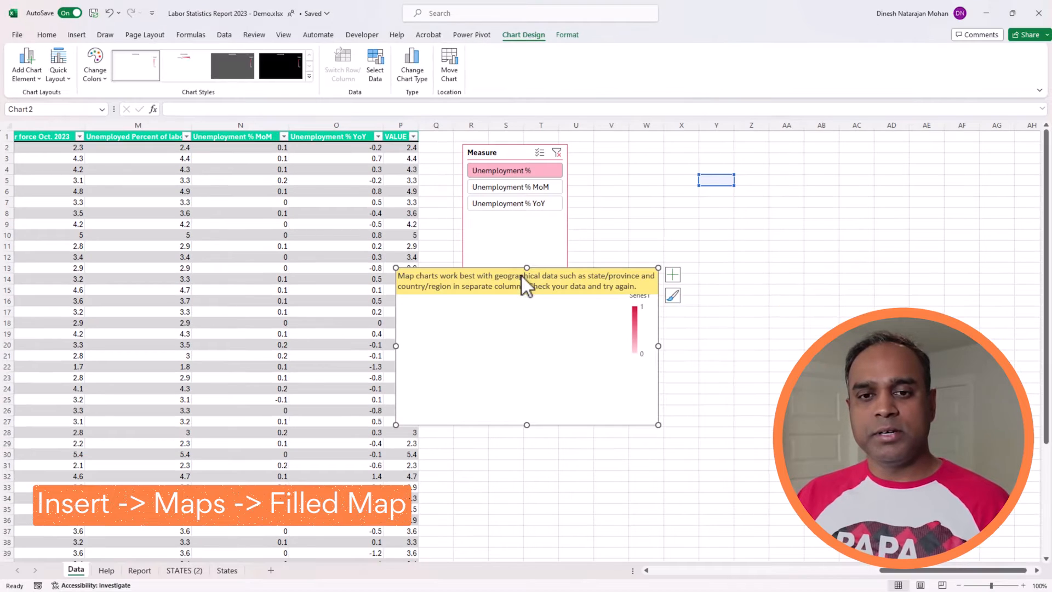
pyautogui.moveTo(545, 280); pyautogui.dragTo(693, 224)
# Set the map chart's series values to the VALUE column range =Data!$P$2:$P$53.
pyautogui.rightClick(673, 297)
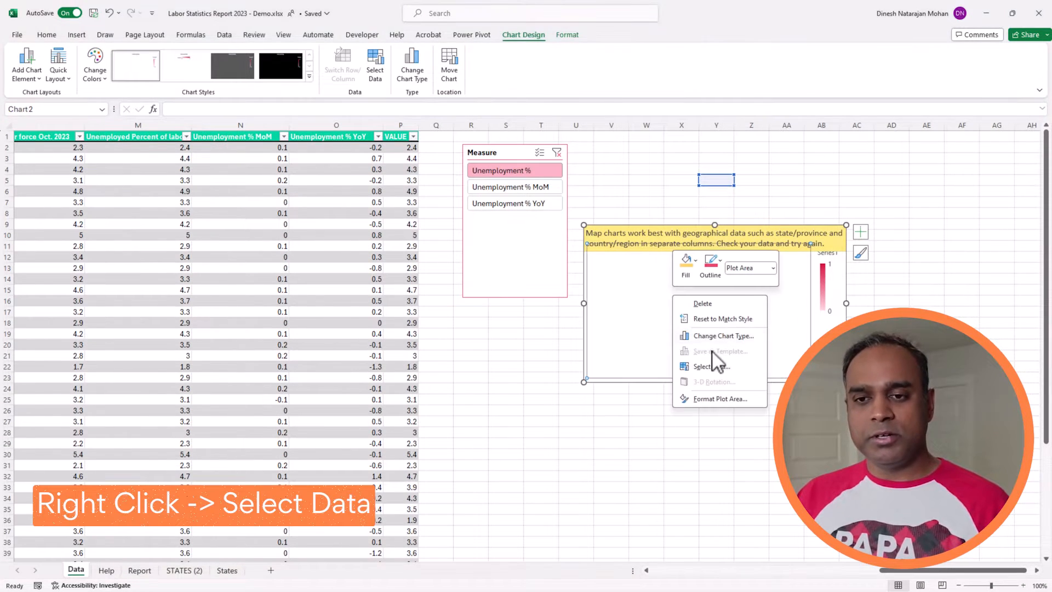
pyautogui.click(717, 367)
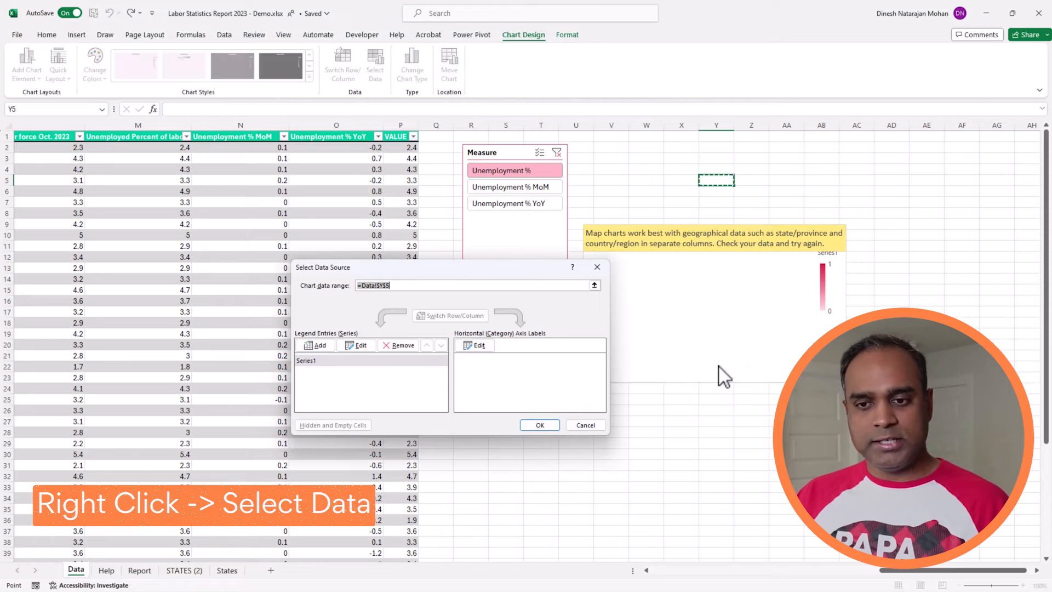
pyautogui.click(358, 347)
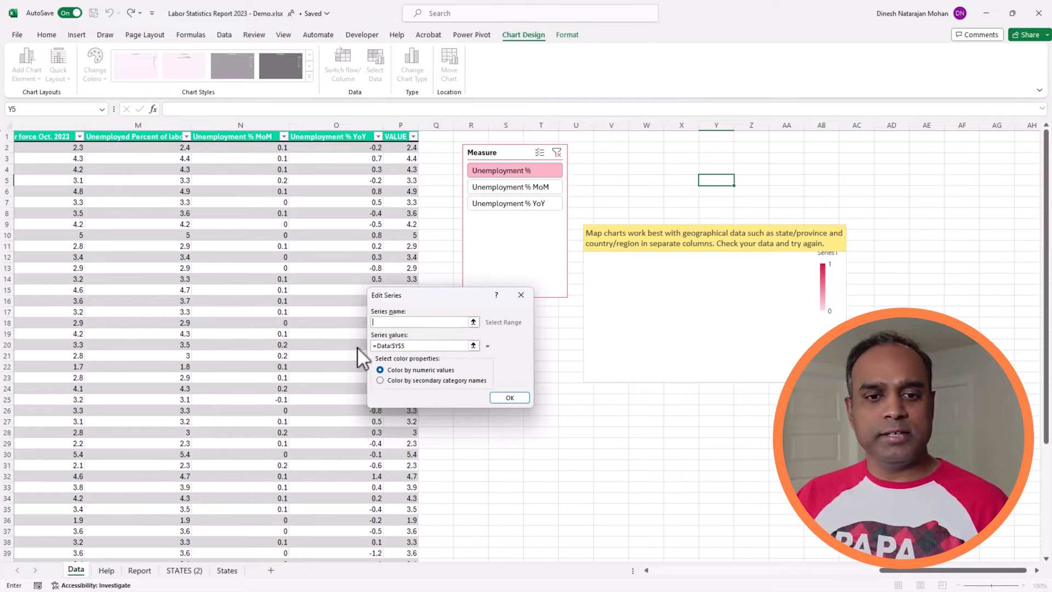
pyautogui.click(473, 345)
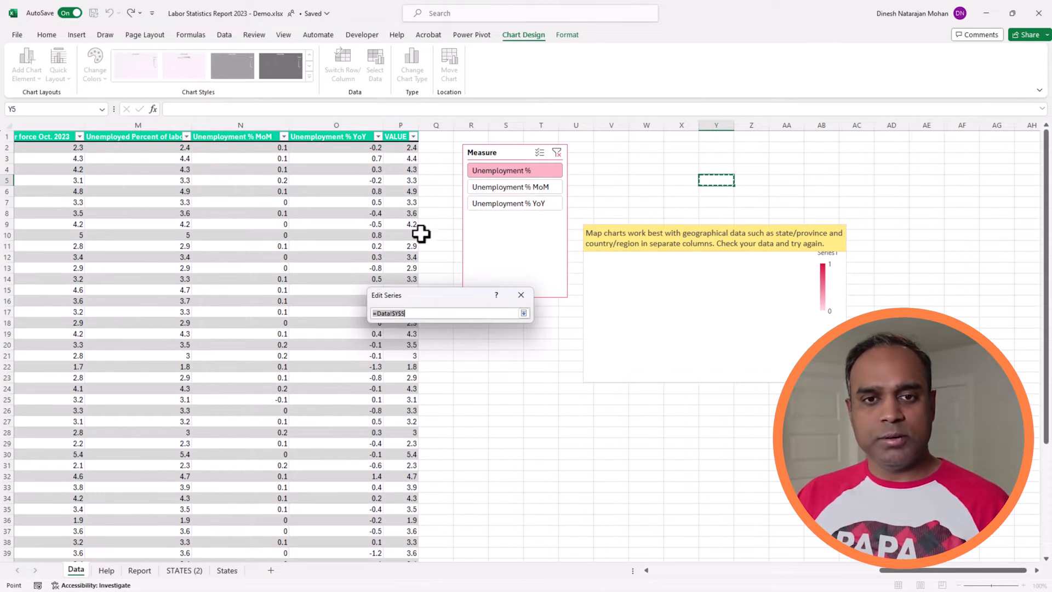
pyautogui.click(406, 147)
pyautogui.hotkey('ctrl', 'shift', 'Down')
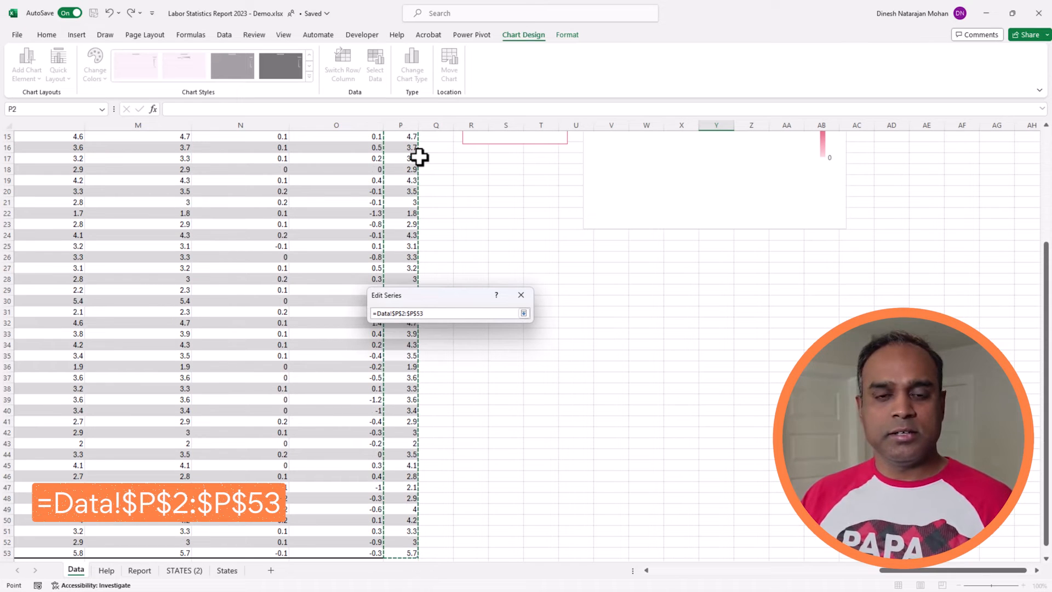
pyautogui.click(524, 313)
pyautogui.click(508, 397)
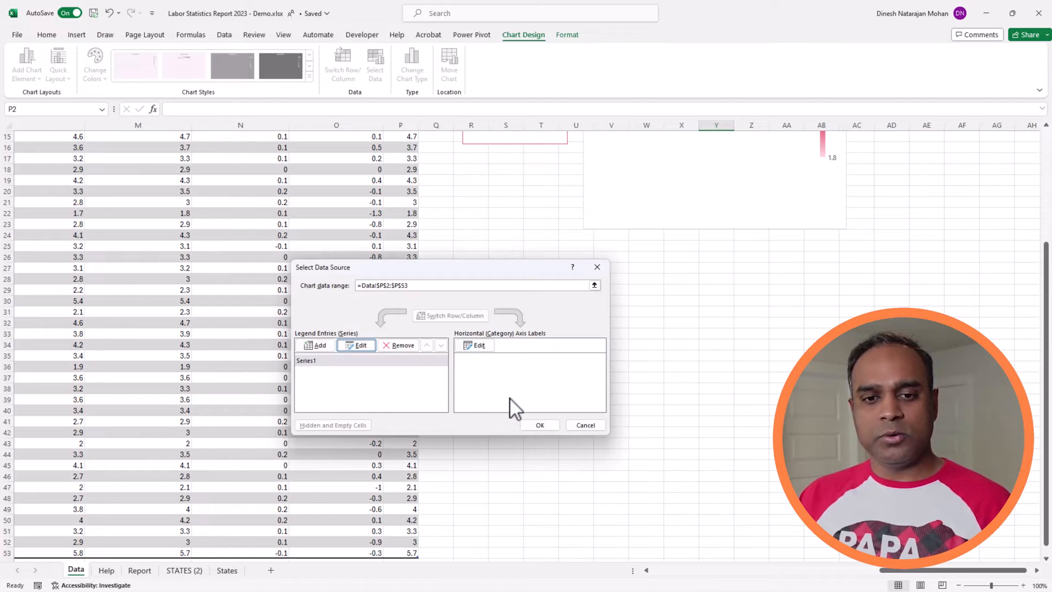
# Try to assign the state names in =Data!$A$2:$A$53 as the map's category axis labels.
pyautogui.click(490, 346)
pyautogui.click(143, 202)
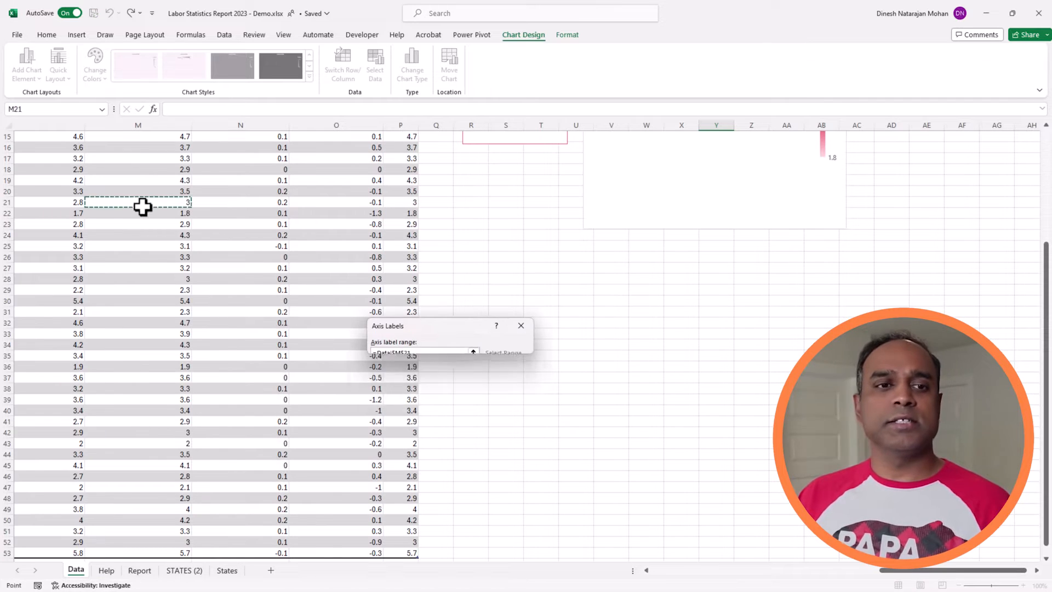
pyautogui.hotkey('ctrl', 'Home')
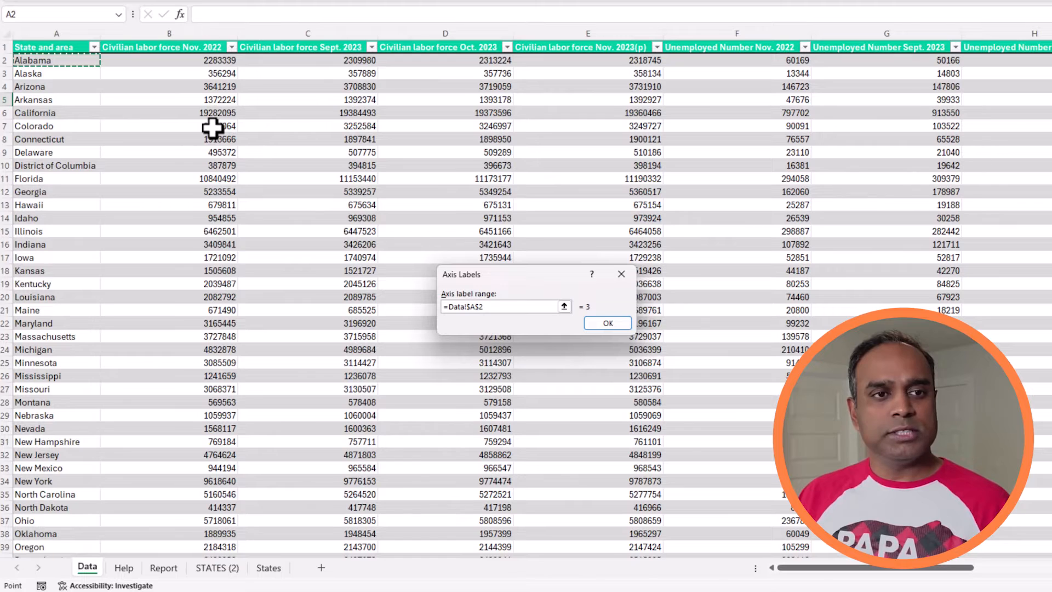
pyautogui.hotkey('ctrl', 'shift', 'Down')
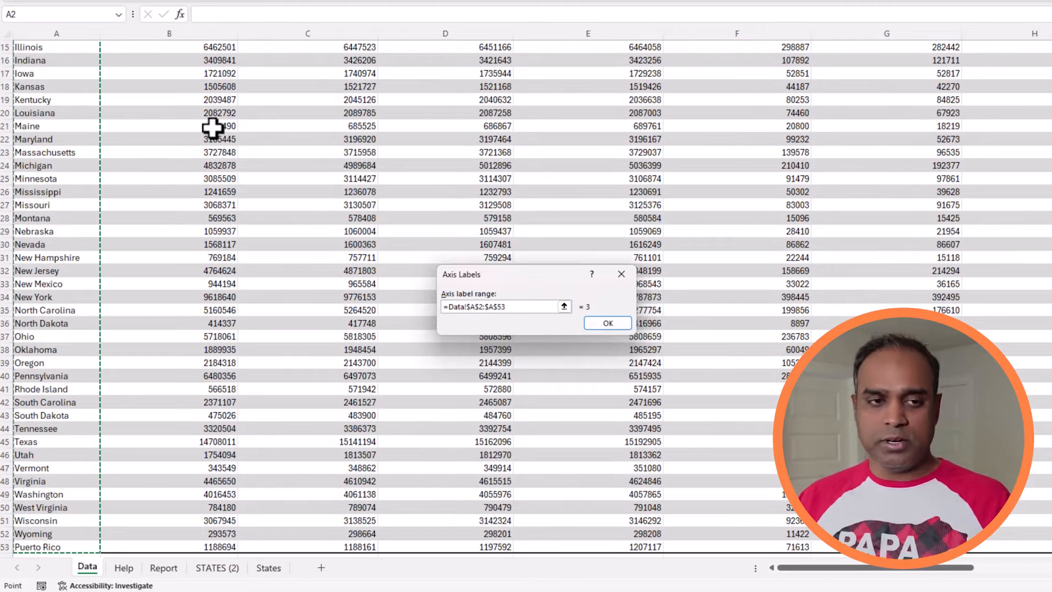
pyautogui.scroll(-2, 154, 348)
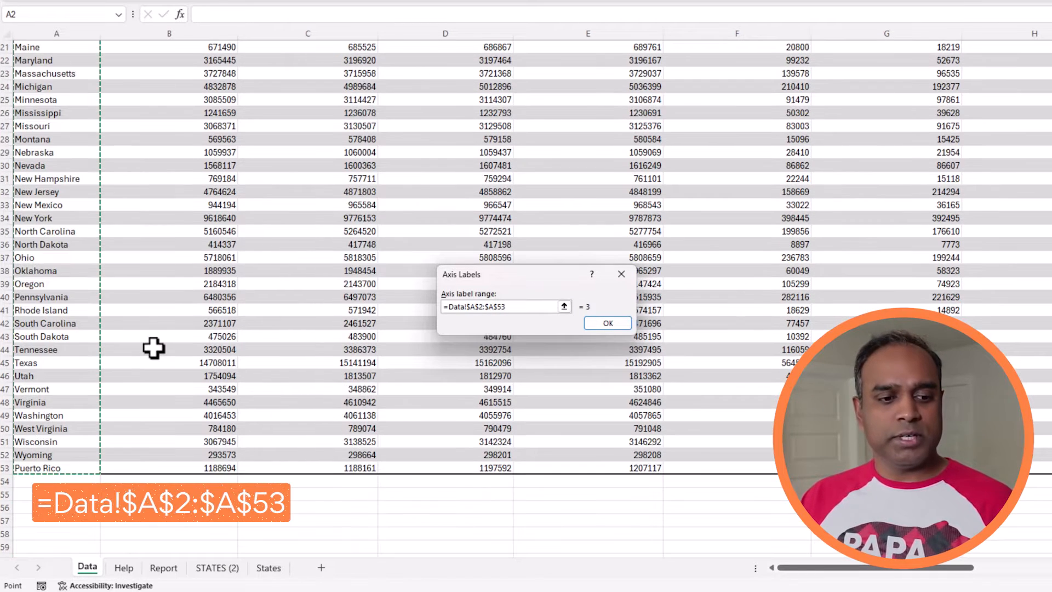
pyautogui.click(602, 325)
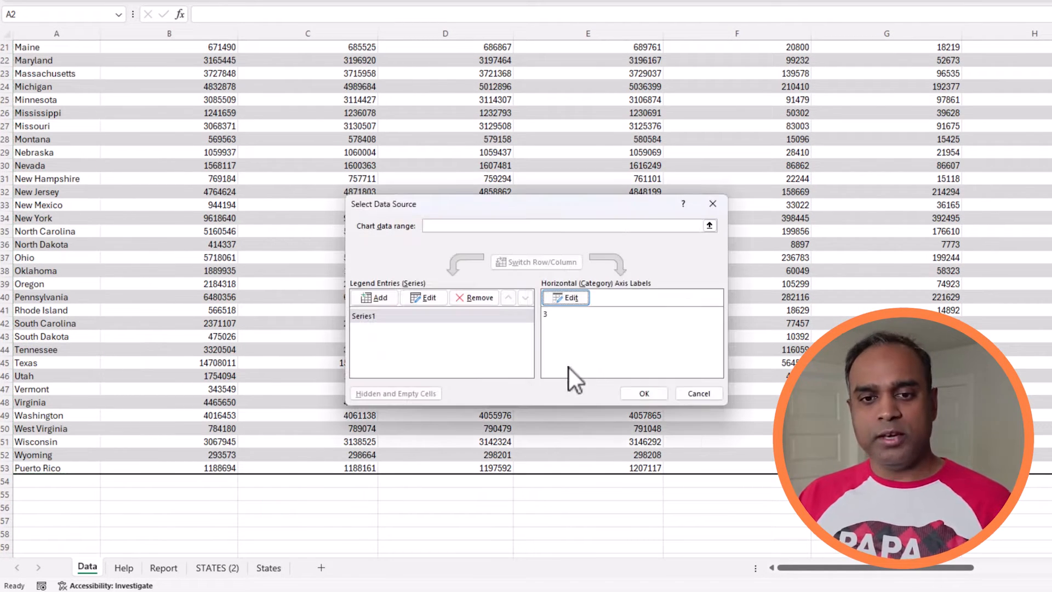
# Set the map chart's category axis label range to the state names in =Data!$A$2:$A$53.
pyautogui.click(570, 299)
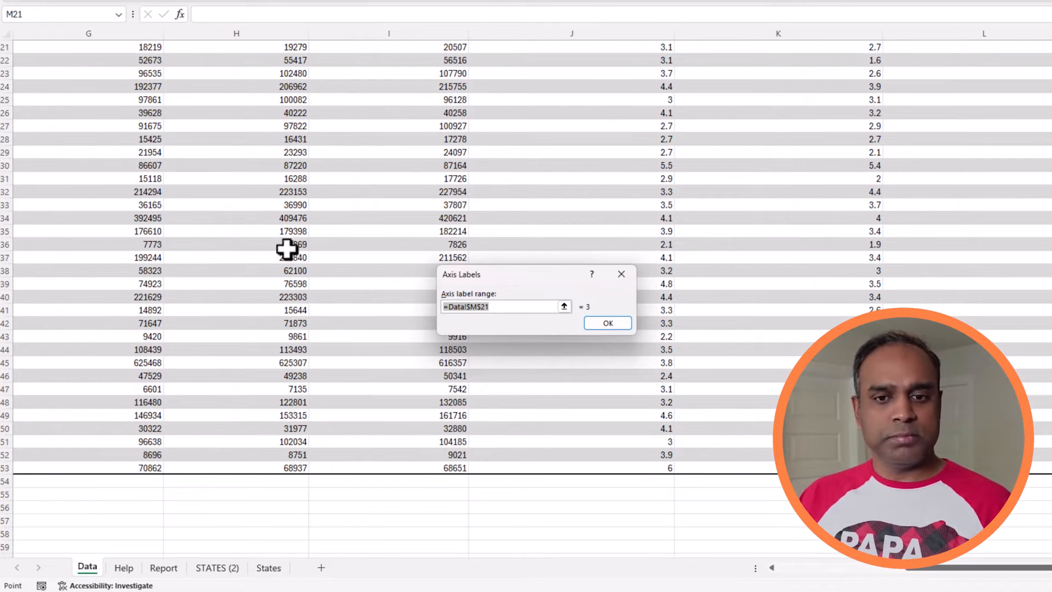
pyautogui.click(265, 271)
pyautogui.hotkey('ctrl', 'Up')
pyautogui.hotkey('ctrl', 'Left')
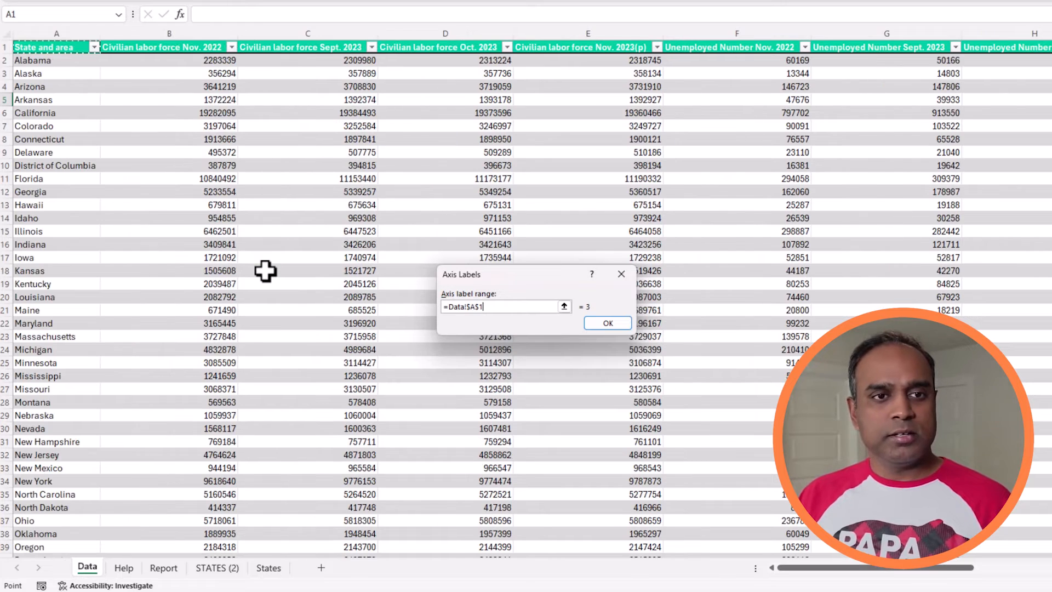
pyautogui.press('Down')
pyautogui.hotkey('ctrl', 'shift', 'Down')
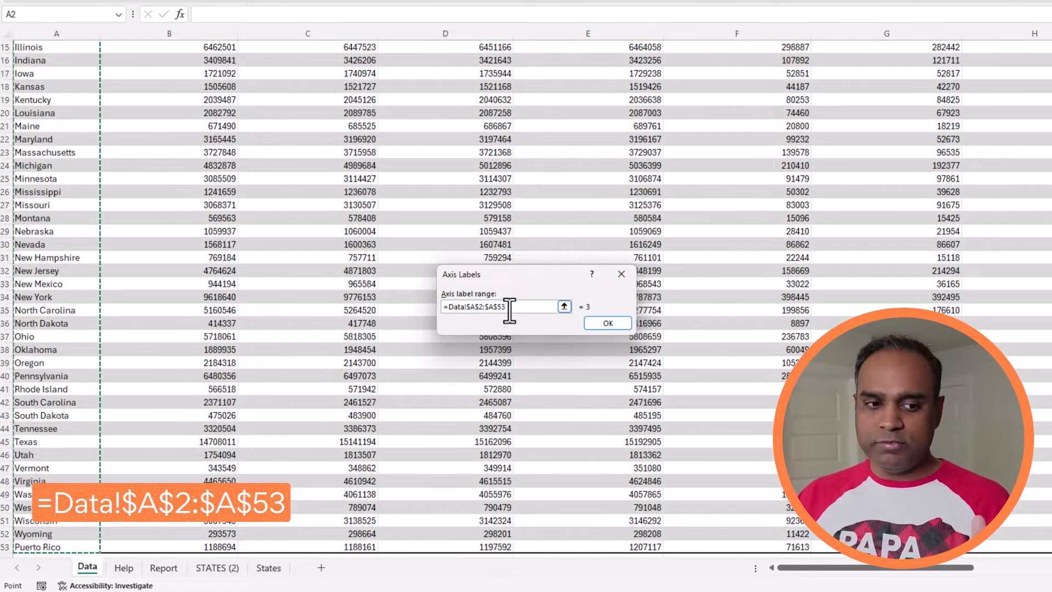
pyautogui.click(618, 326)
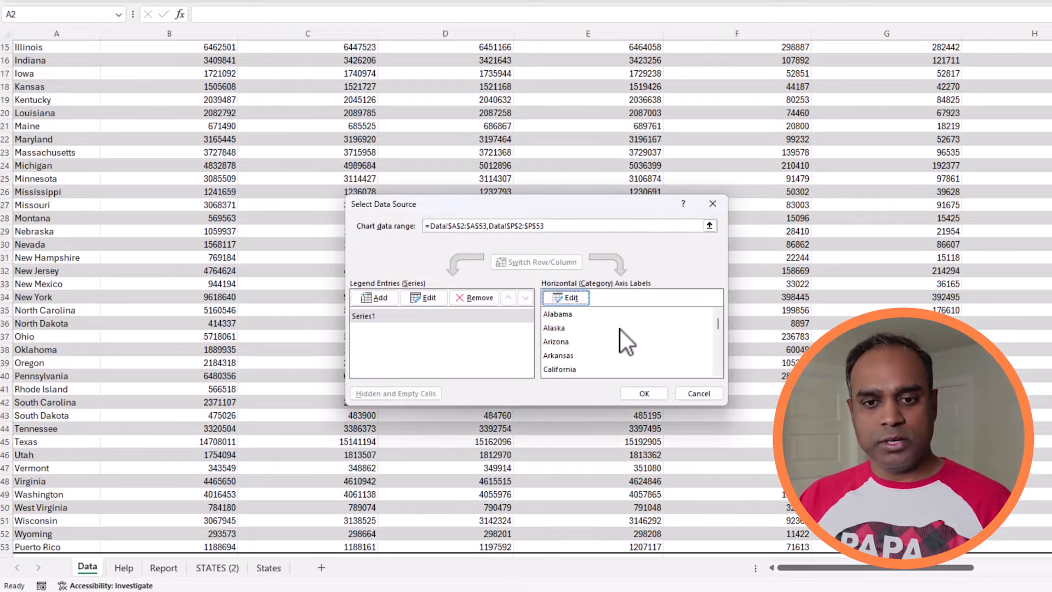
# Check that the series values use =Data!$P$2:$P$53 and apply the data source to the map chart.
pyautogui.click(424, 299)
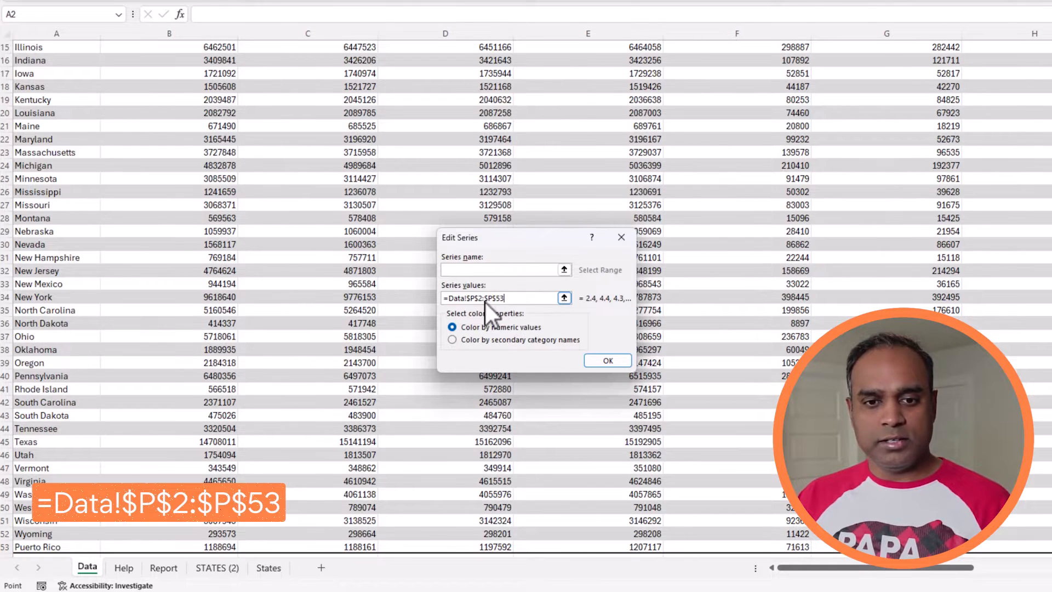
pyautogui.click(446, 300)
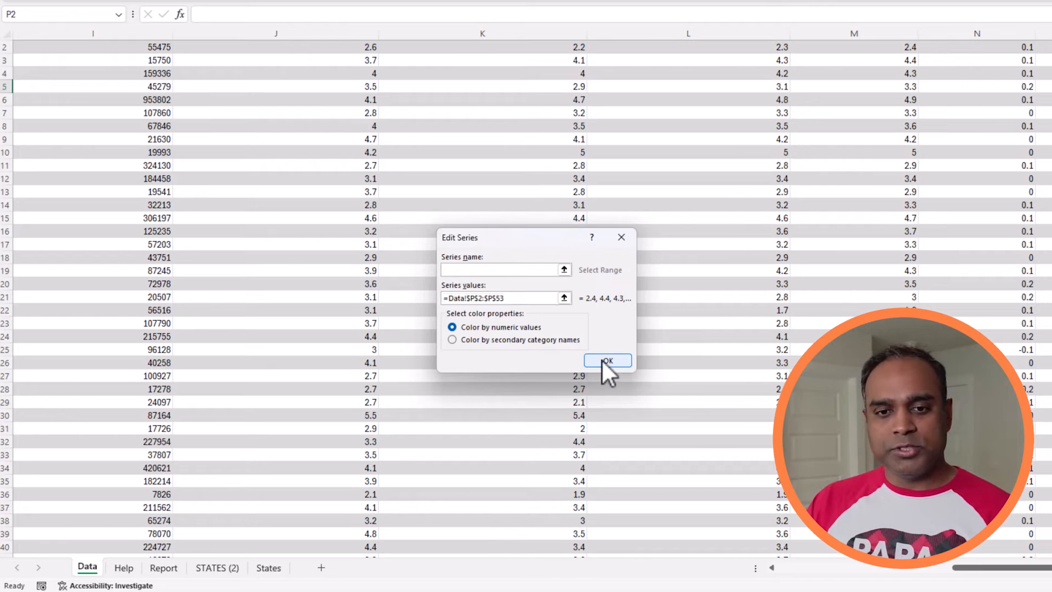
pyautogui.click(602, 360)
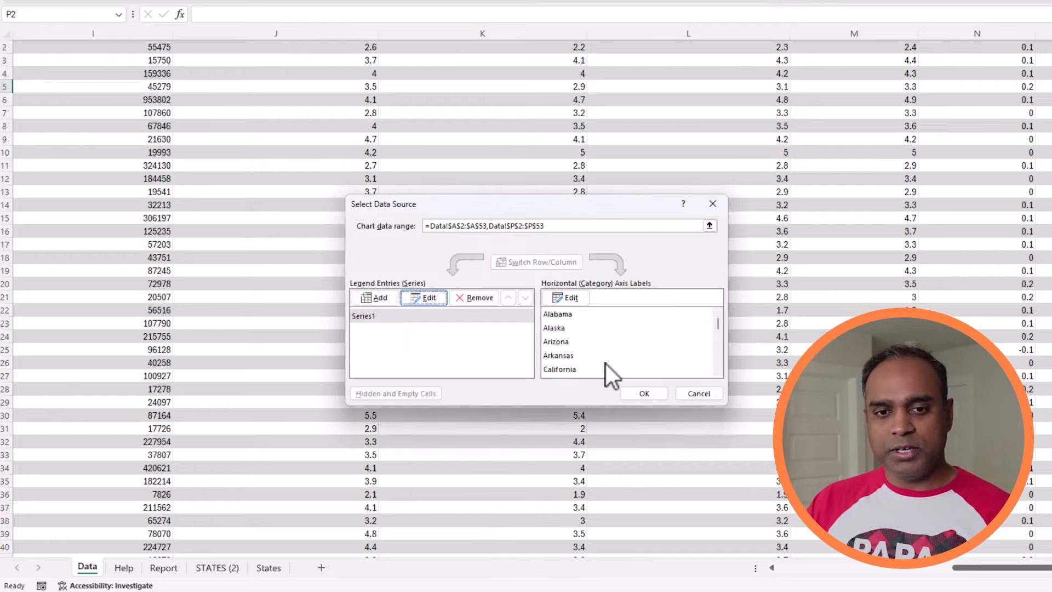
pyautogui.click(630, 392)
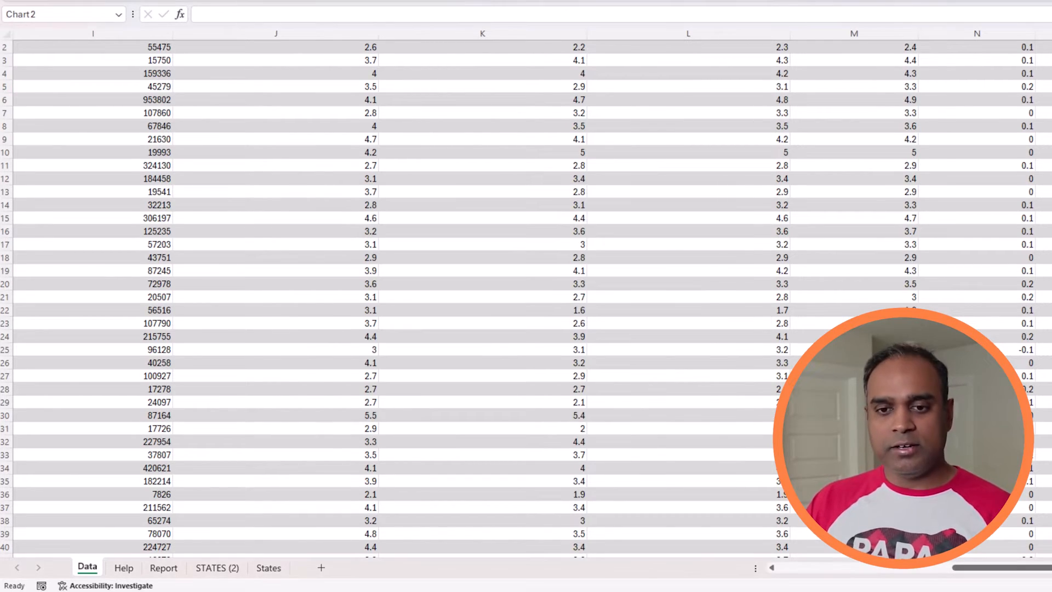
pyautogui.moveTo(927, 569); pyautogui.dragTo(1021, 574)
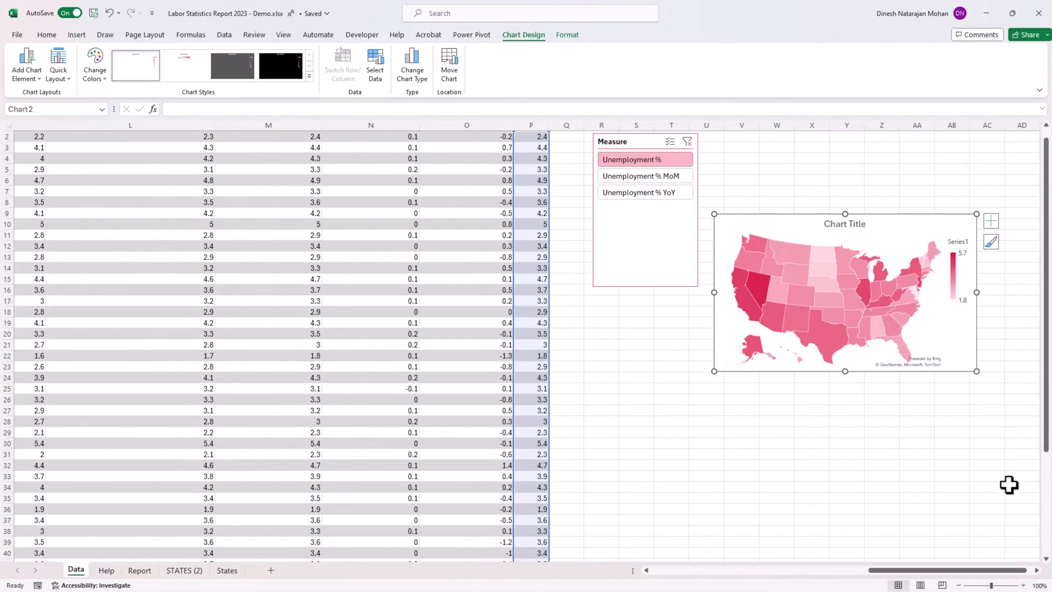
pyautogui.click(1036, 570)
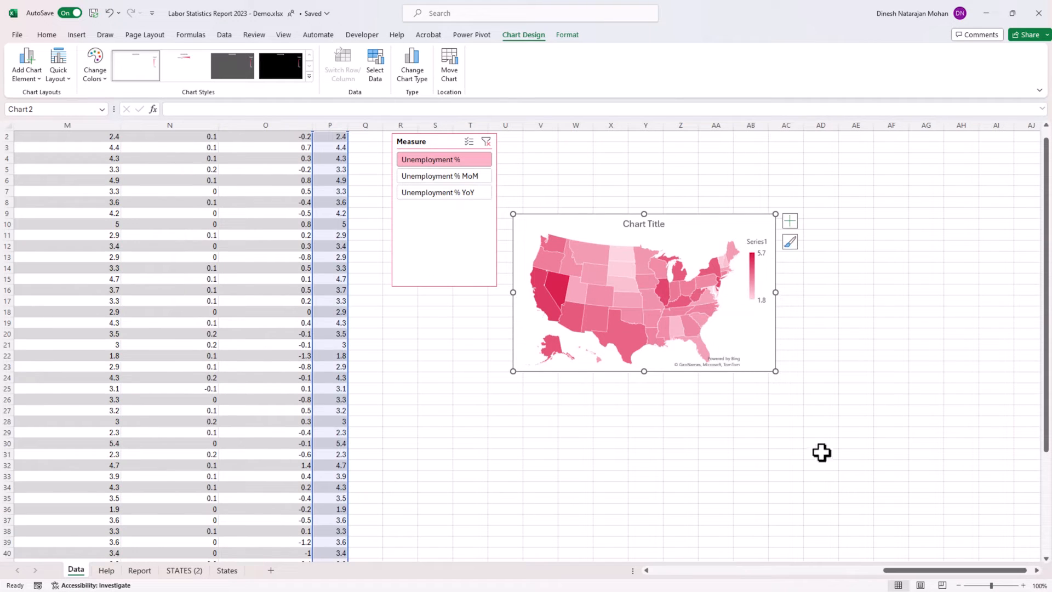
# Test the map with the Measure slicer on Unemployment % MoM, Unemployment % YoY and back on Unemployment %.
pyautogui.click(455, 178)
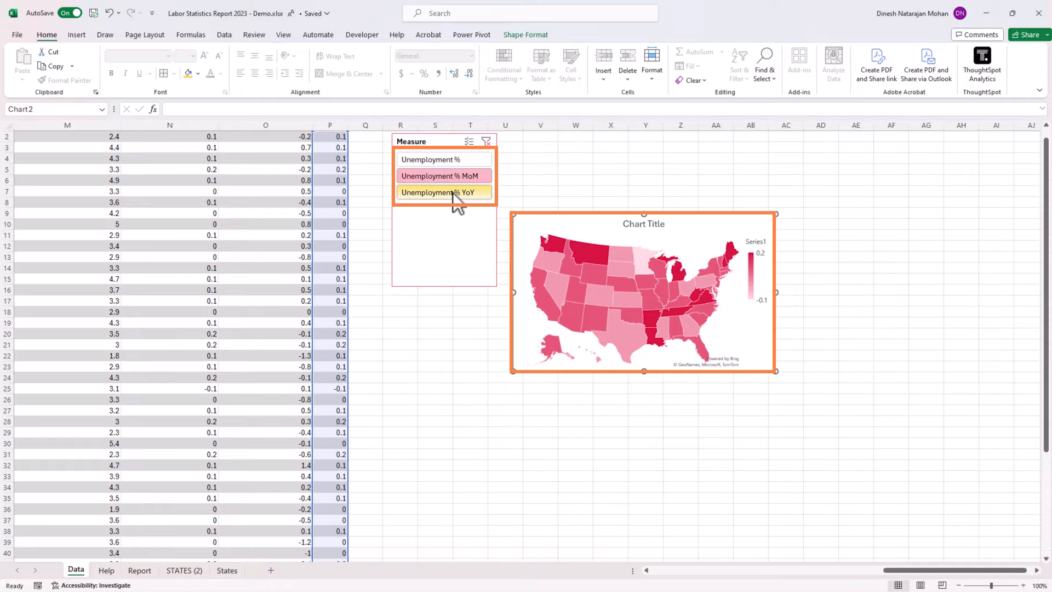
pyautogui.click(452, 191)
pyautogui.click(451, 160)
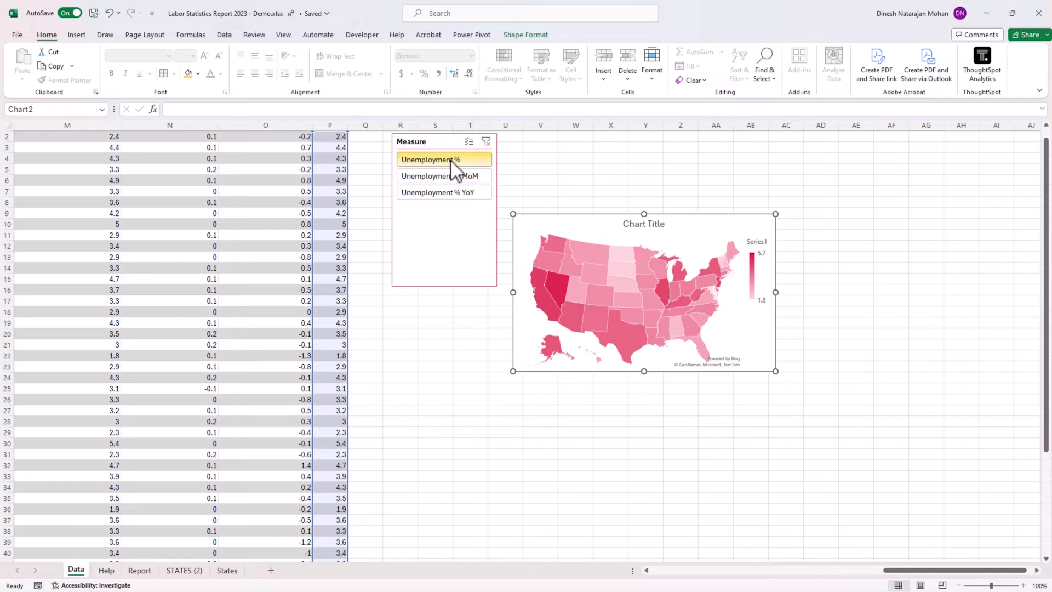
# Place the map chart right next to the Measure slicer and move both objects to cell G5 of the Report sheet.
pyautogui.moveTo(544, 213); pyautogui.dragTo(536, 139)
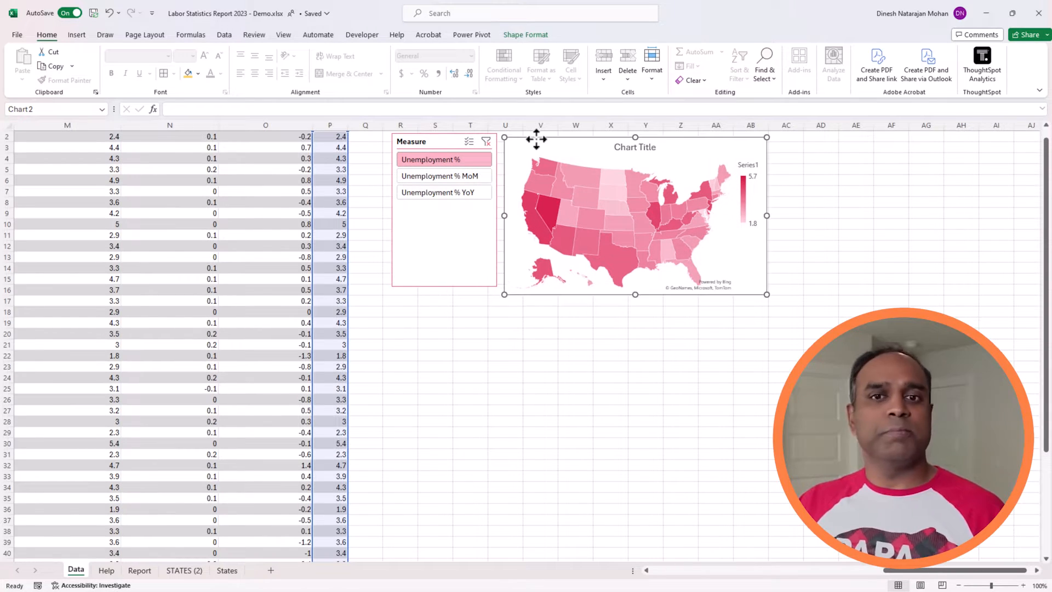
pyautogui.click(442, 146)
pyautogui.keyDown('ctrl'); pyautogui.click(512, 250); pyautogui.keyUp('ctrl')
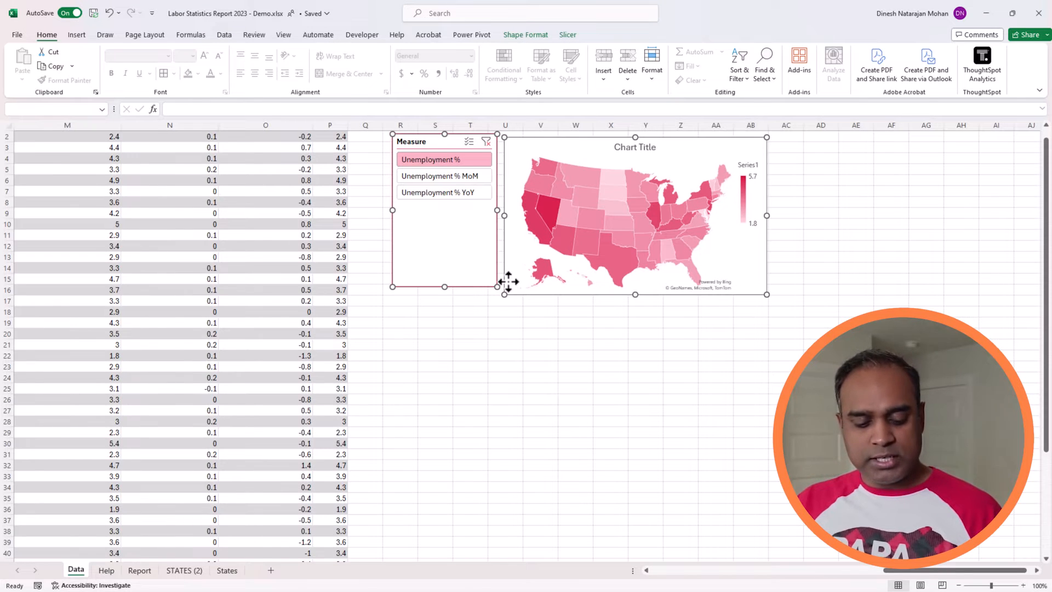
pyautogui.hotkey('ctrl', 'x')
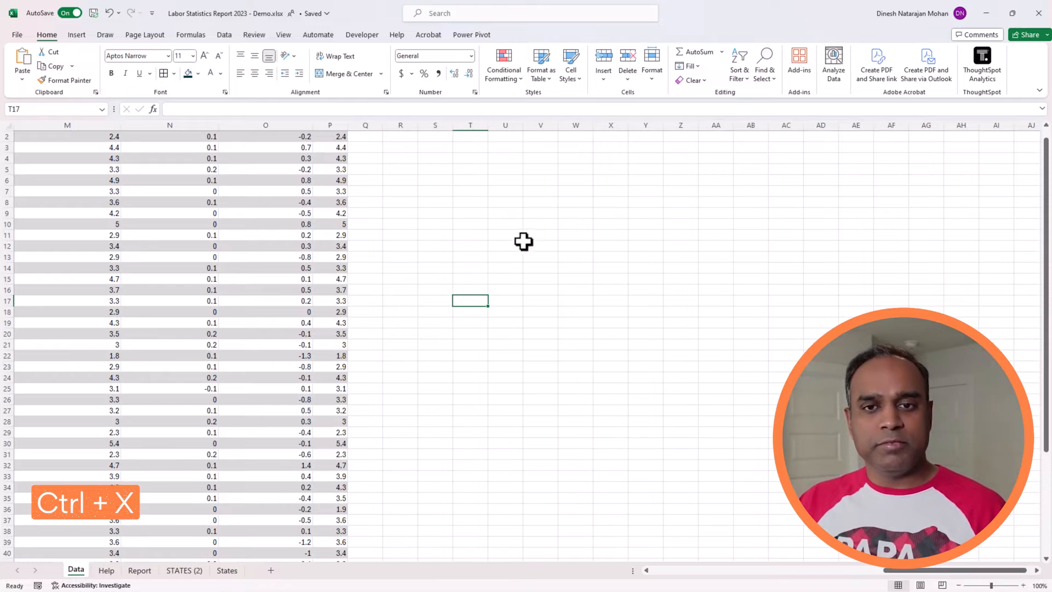
pyautogui.click(138, 570)
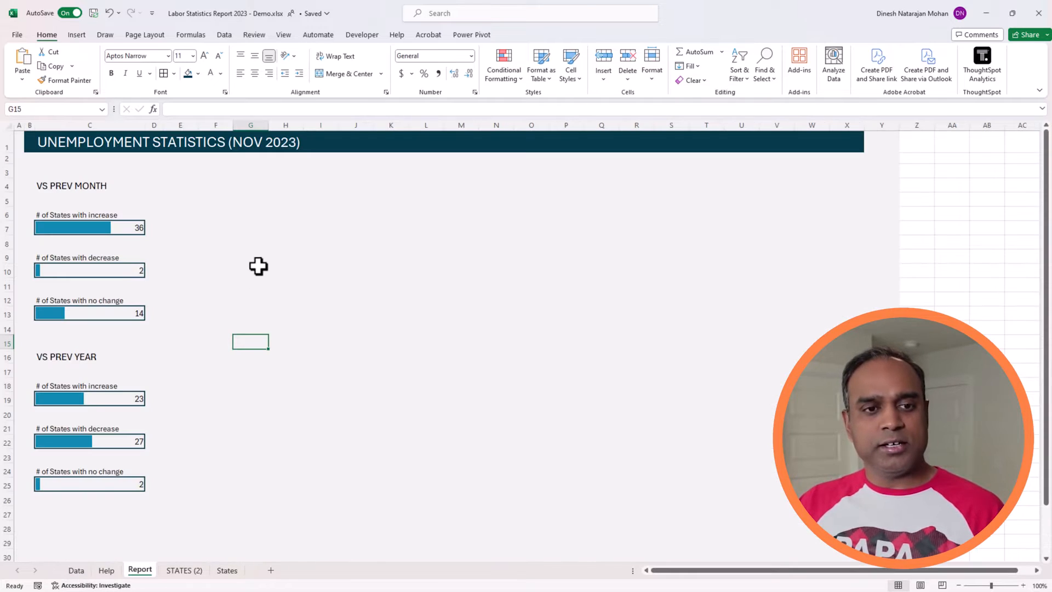
pyautogui.click(252, 203)
pyautogui.hotkey('ctrl', 'v')
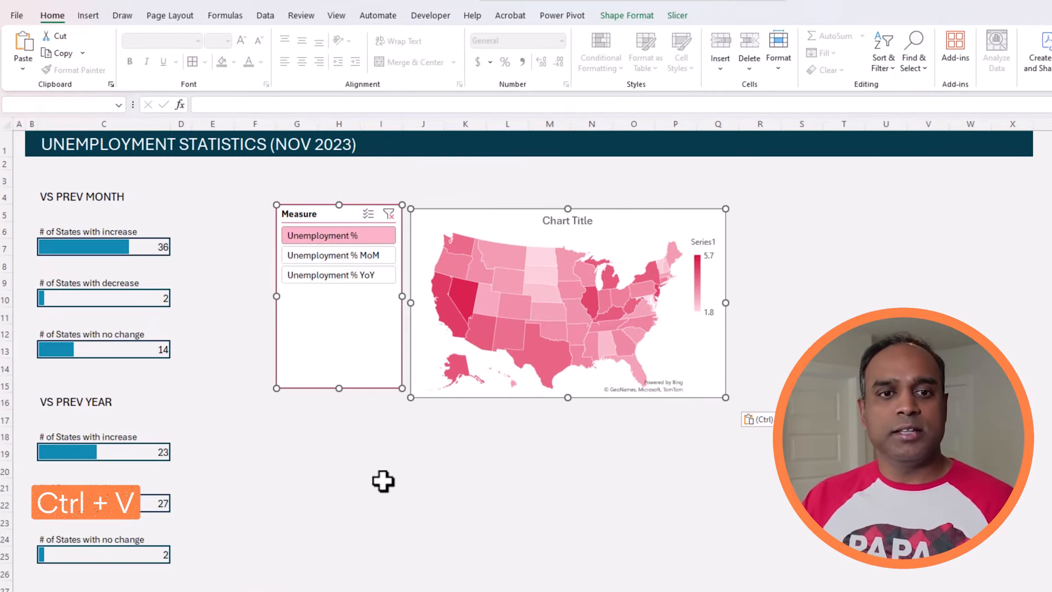
pyautogui.click(383, 481)
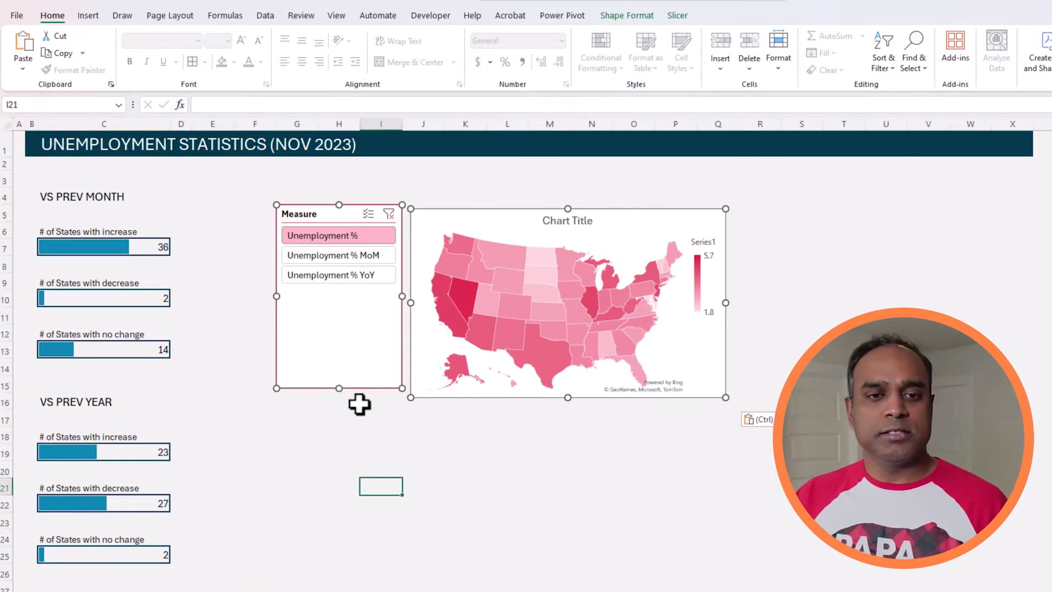
# Move the Measure slicer by itself to around cell F3 and arrange its buttons in 3 columns.
pyautogui.click(355, 379)
pyautogui.moveTo(351, 374); pyautogui.dragTo(304, 346)
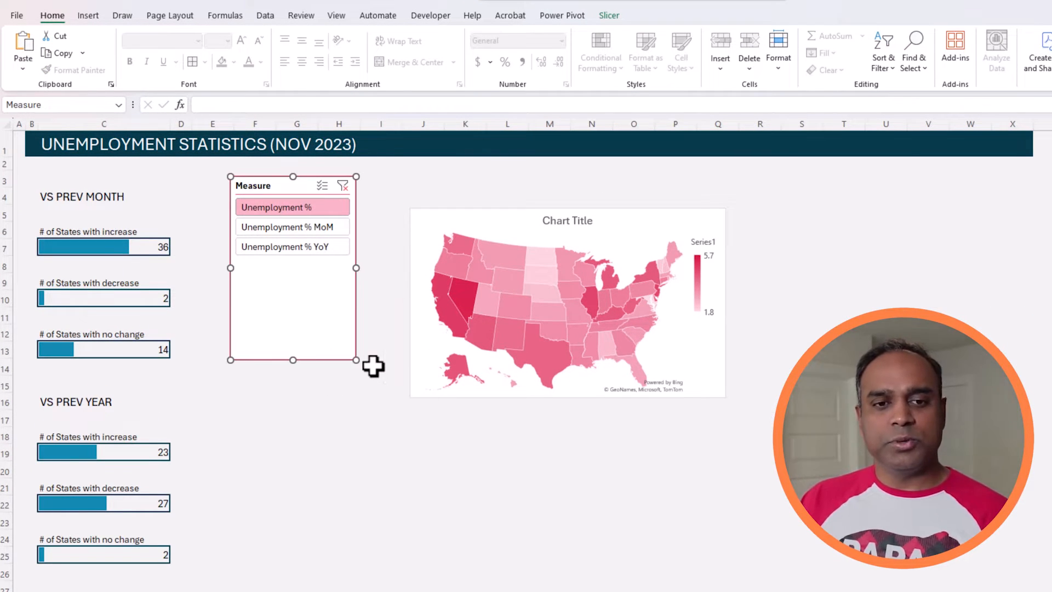
pyautogui.click(608, 16)
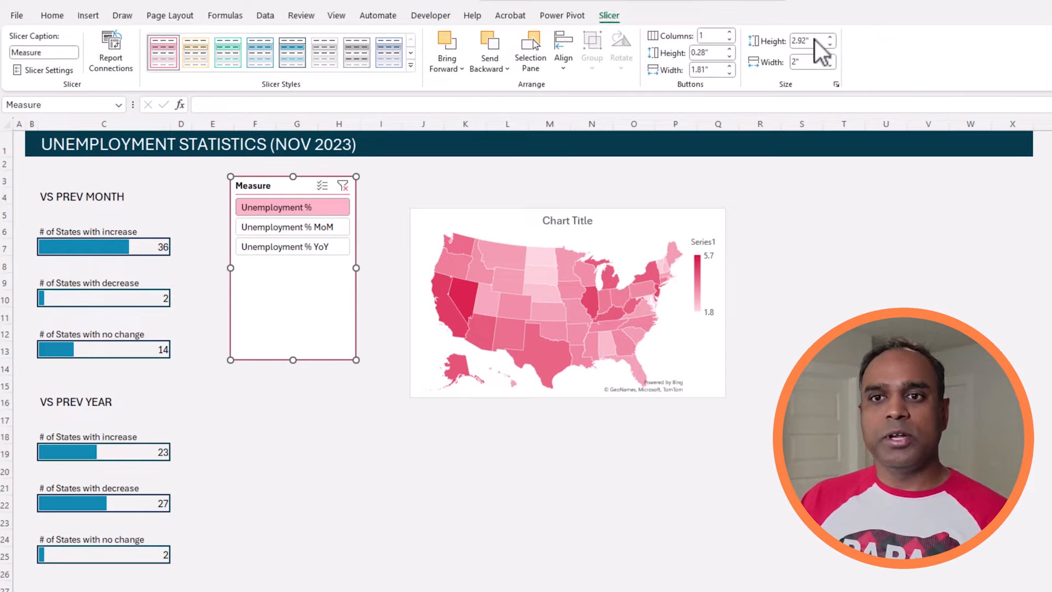
pyautogui.click(729, 33)
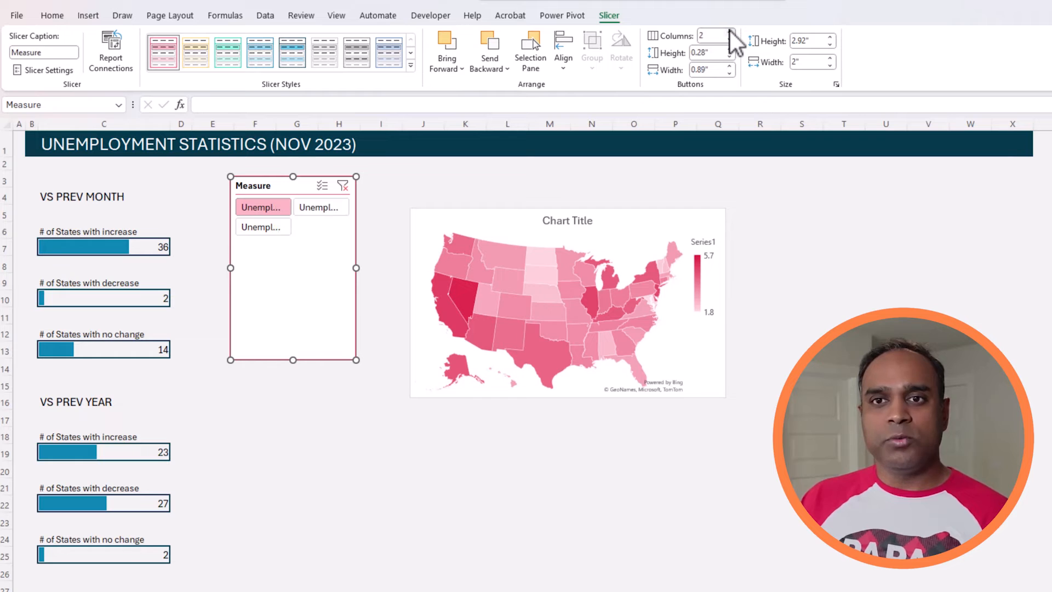
pyautogui.click(729, 32)
# Resize the Measure slicer into a horizontal strip 7" wide and 0.8" high.
pyautogui.moveTo(355, 361); pyautogui.dragTo(716, 196)
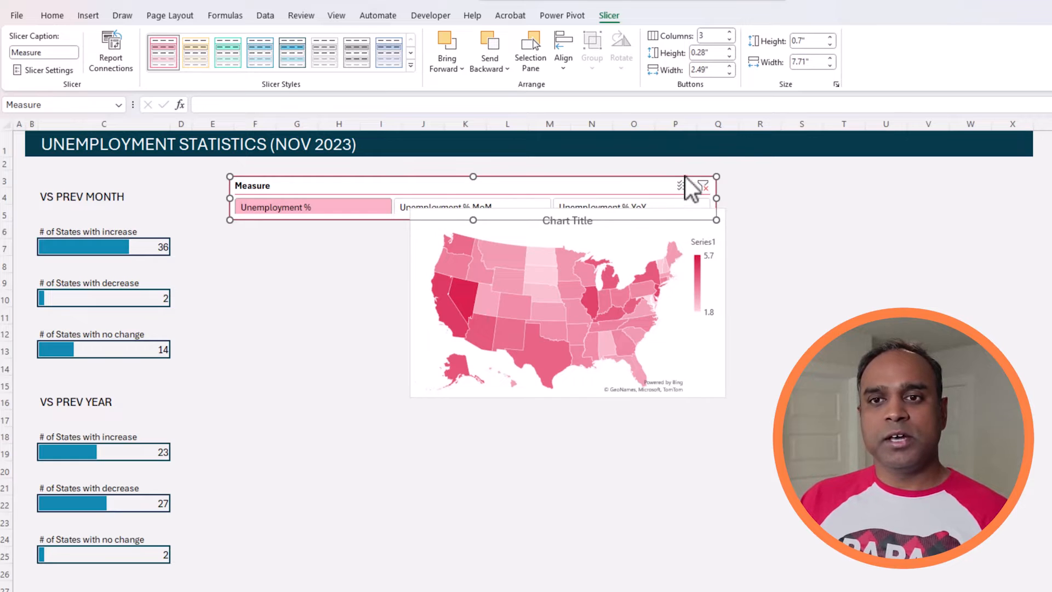
pyautogui.click(816, 63)
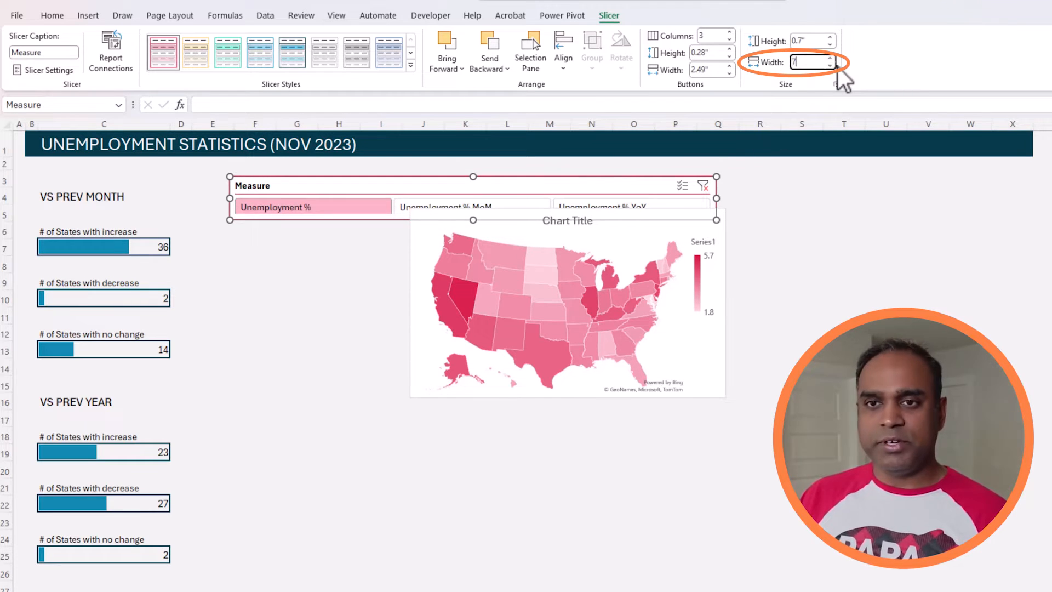
pyautogui.click(814, 40)
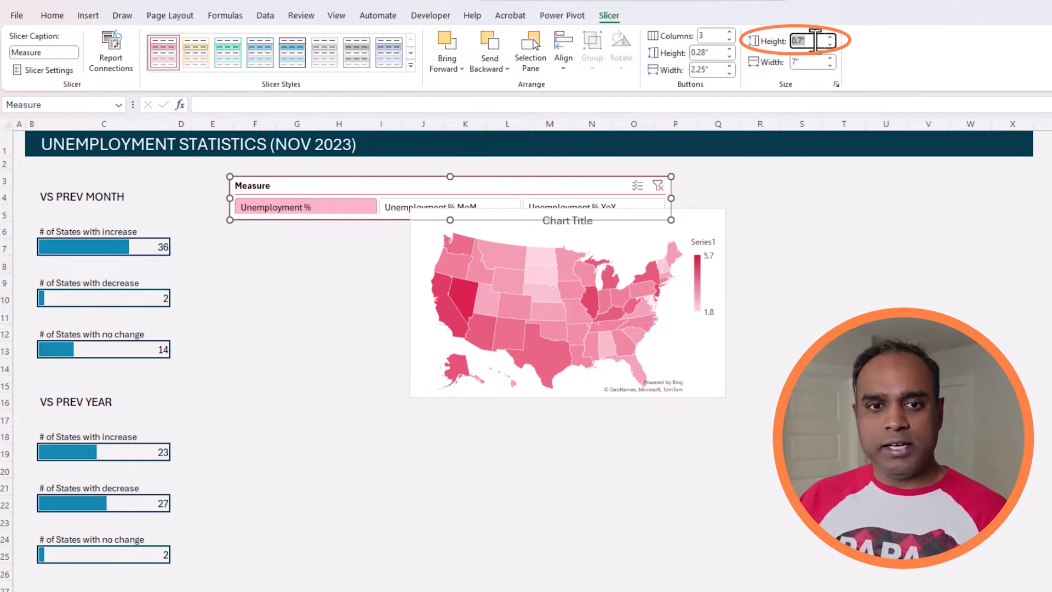
pyautogui.write('1')
pyautogui.press('Return')
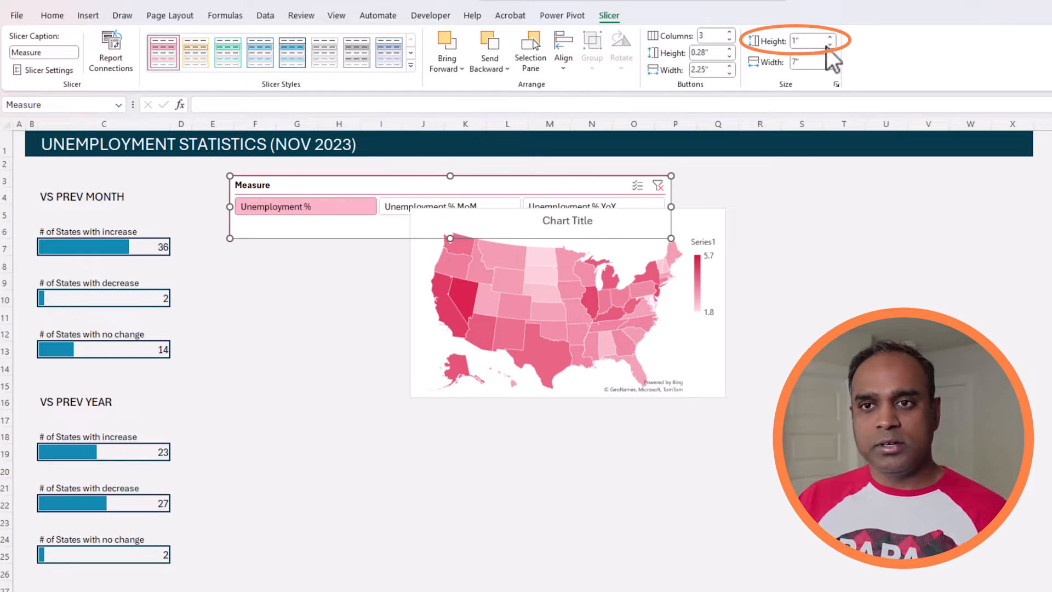
pyautogui.click(830, 44)
pyautogui.click(830, 44)
pyautogui.click(829, 45)
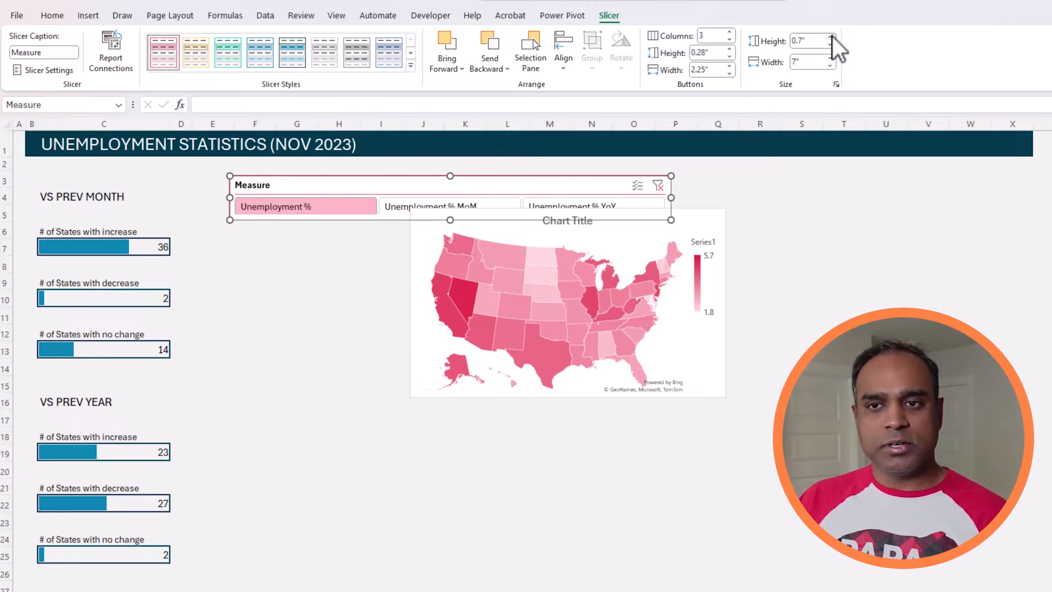
pyautogui.click(832, 37)
# Move the map chart clear below the Measure slicer and set the slicer's button height to 0.3".
pyautogui.click(801, 281)
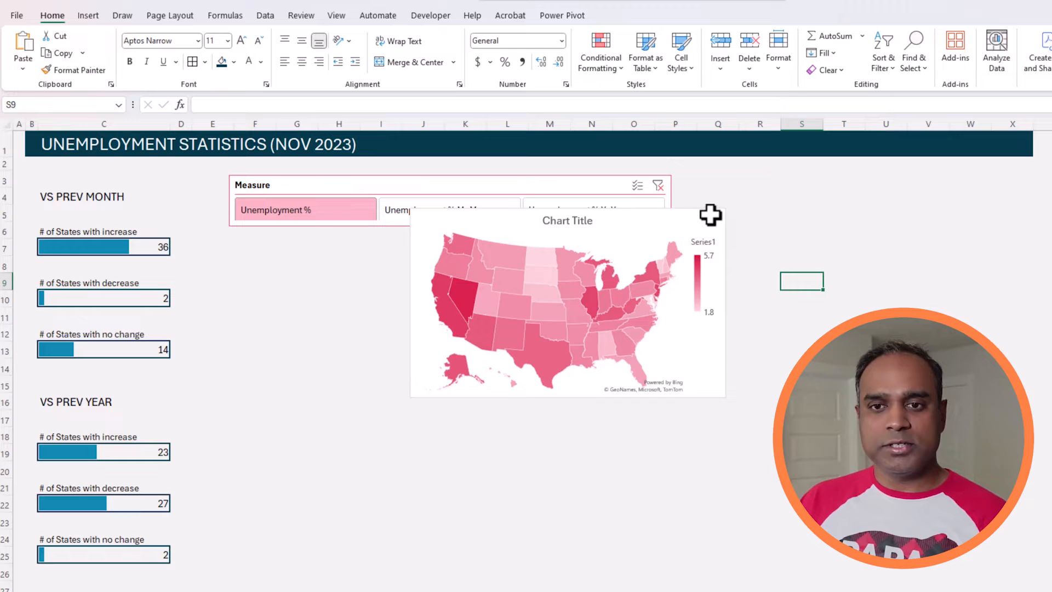
pyautogui.moveTo(701, 212); pyautogui.dragTo(566, 275)
pyautogui.click(647, 228)
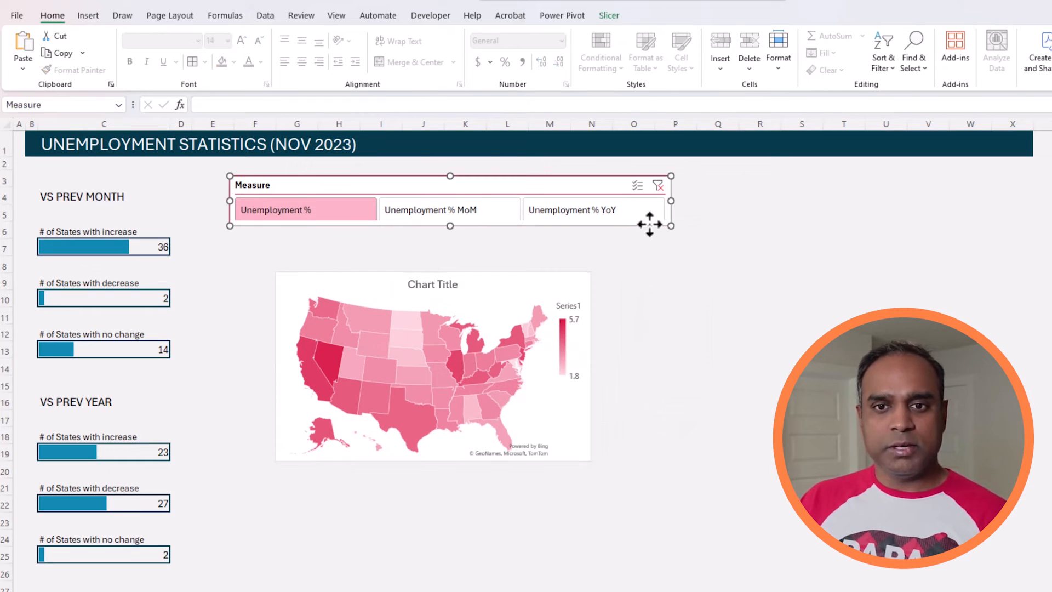
pyautogui.click(611, 17)
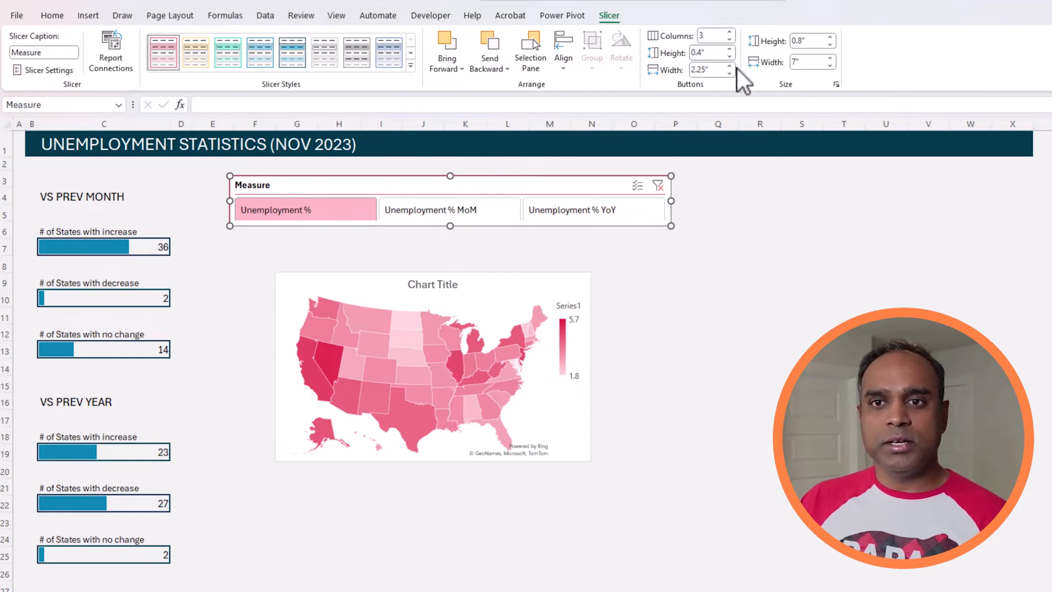
pyautogui.click(729, 56)
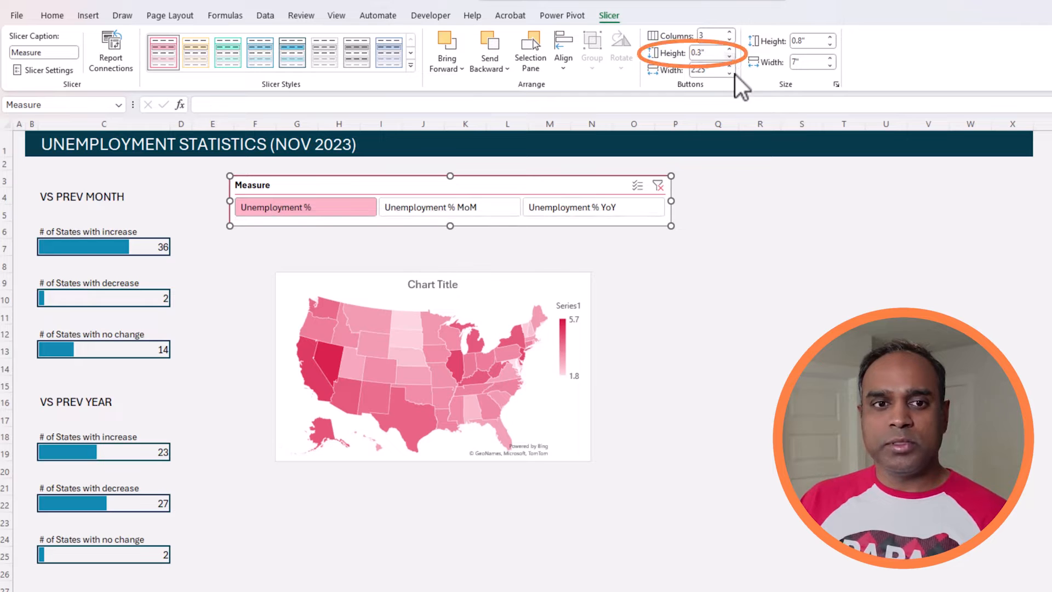
# Place the map chart directly under the Measure slicer and size it to 7" wide and 5" high.
pyautogui.click(732, 264)
pyautogui.moveTo(498, 275); pyautogui.dragTo(453, 234)
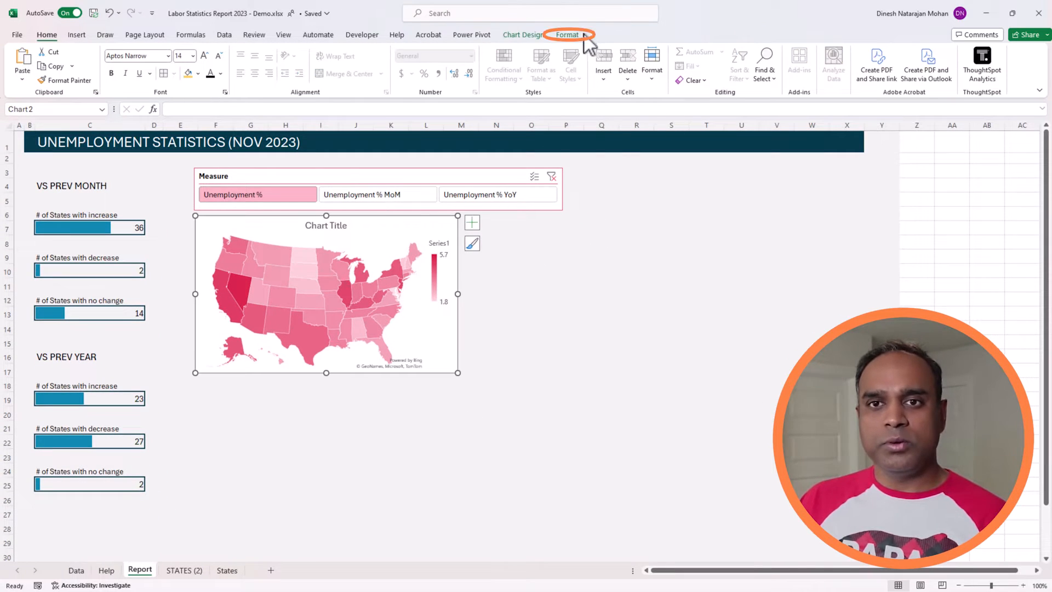
pyautogui.click(582, 36)
pyautogui.click(934, 74)
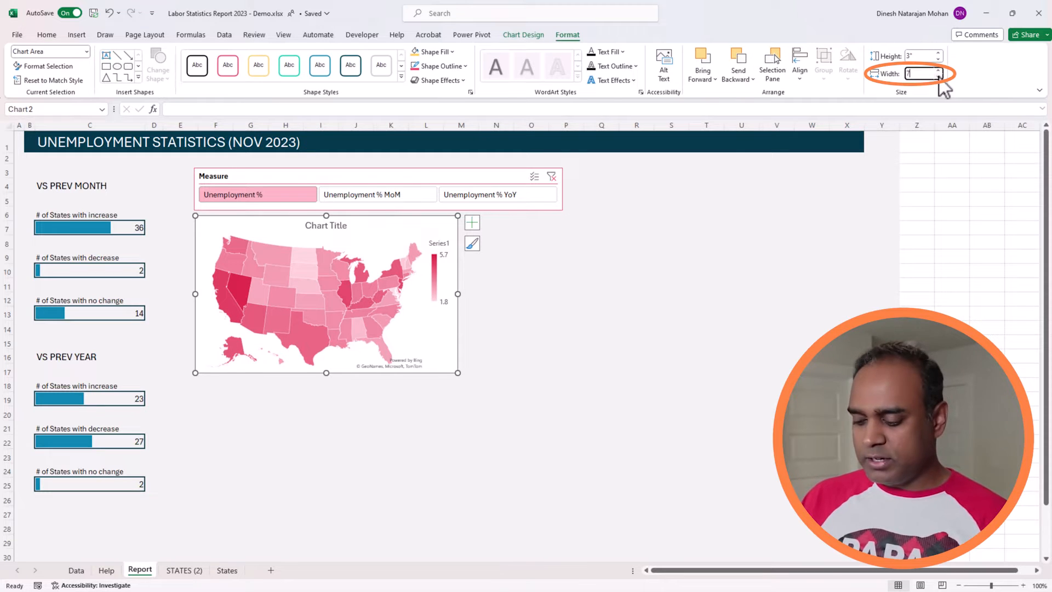
pyautogui.write('7')
pyautogui.press('Return')
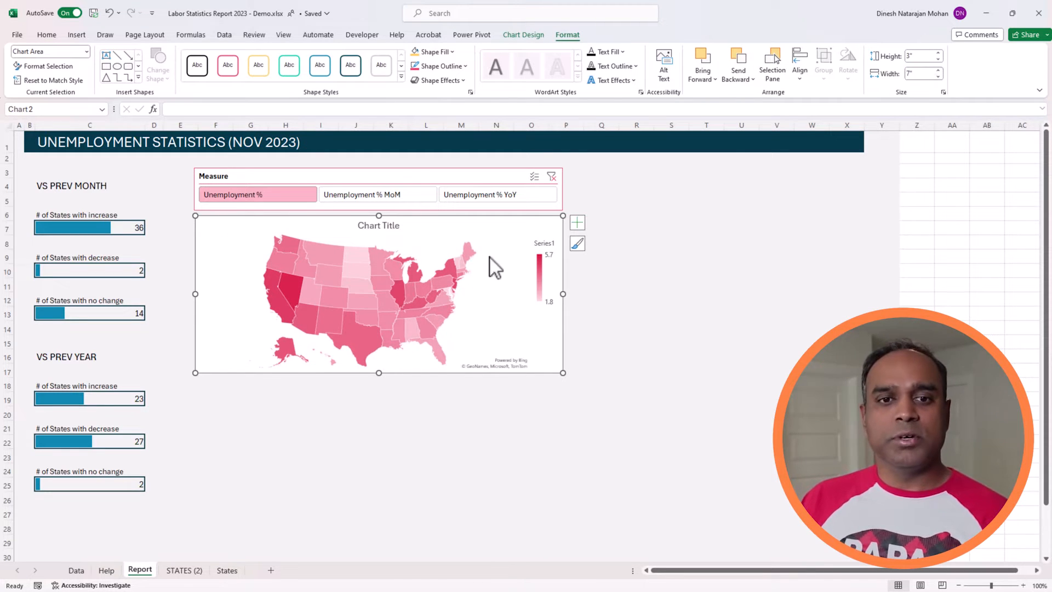
pyautogui.click(921, 59)
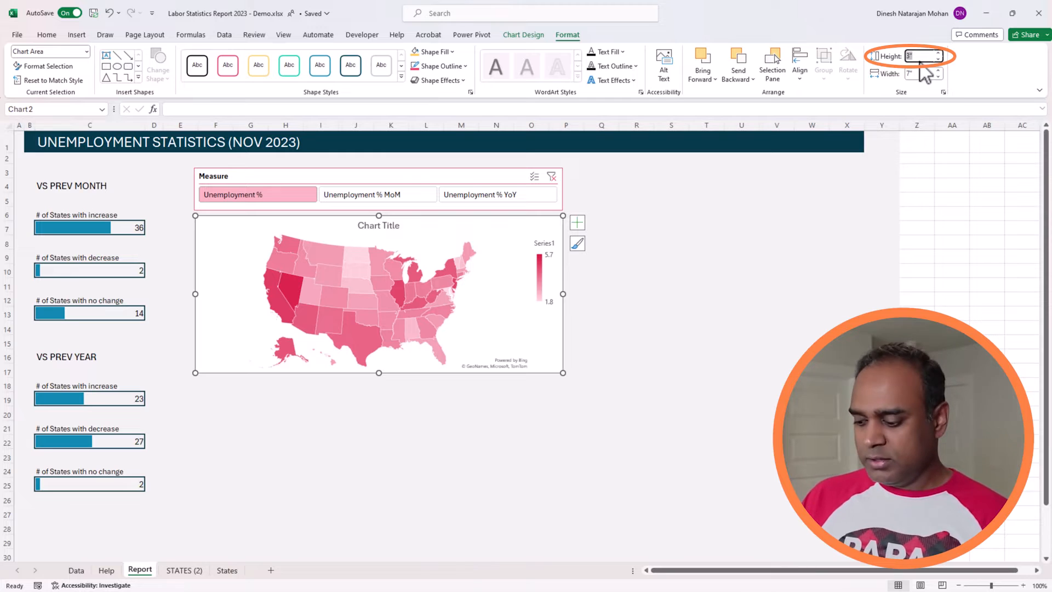
pyautogui.write('5')
pyautogui.press('Return')
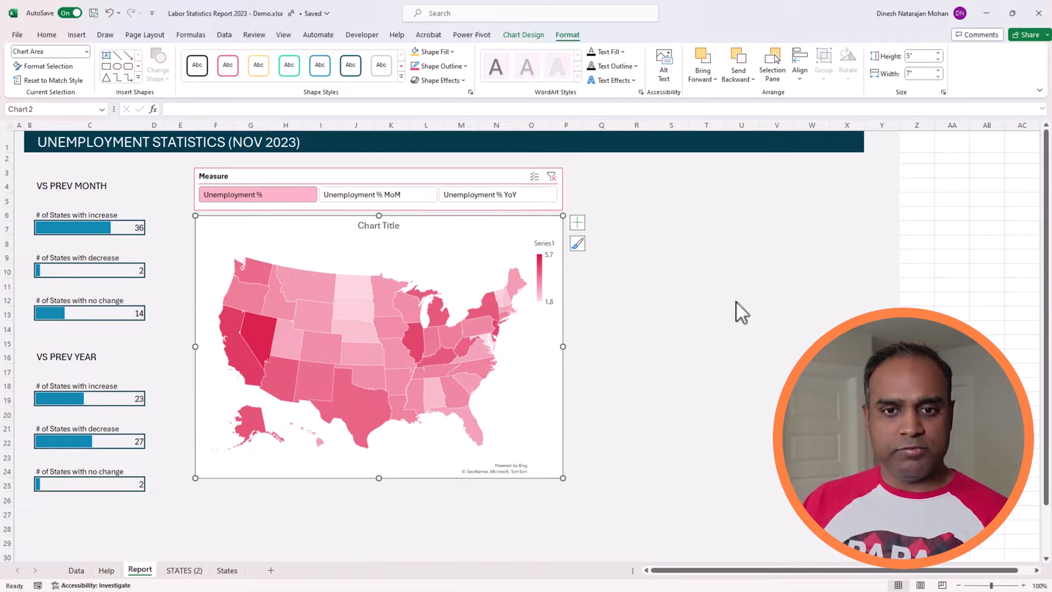
pyautogui.click(701, 355)
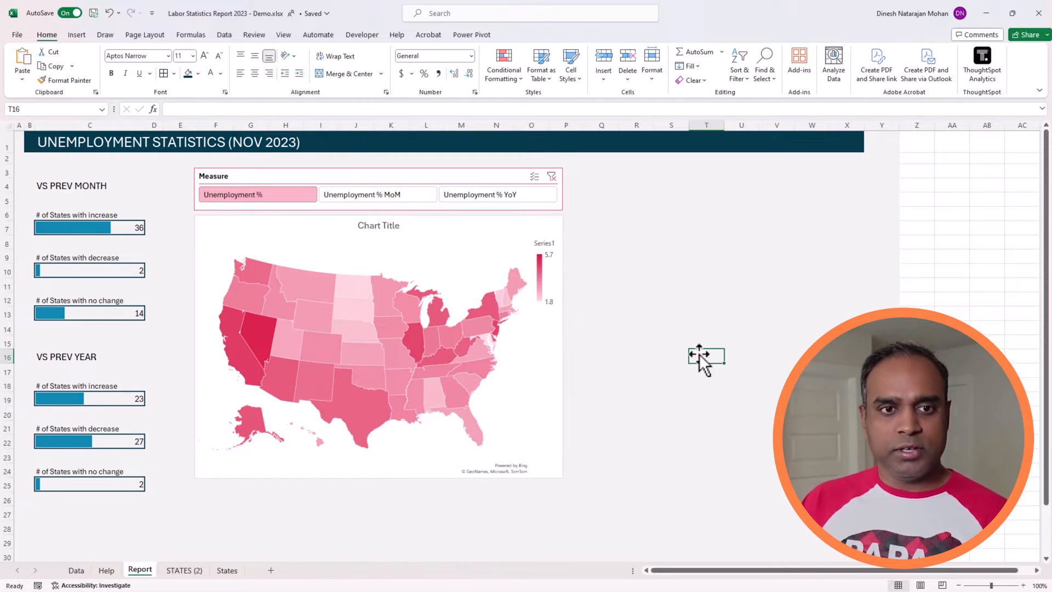
# Select the map chart together with the Measure slicer and align both objects along their left edges.
pyautogui.click(278, 224)
pyautogui.keyDown('ctrl'); pyautogui.click(316, 209); pyautogui.keyUp('ctrl')
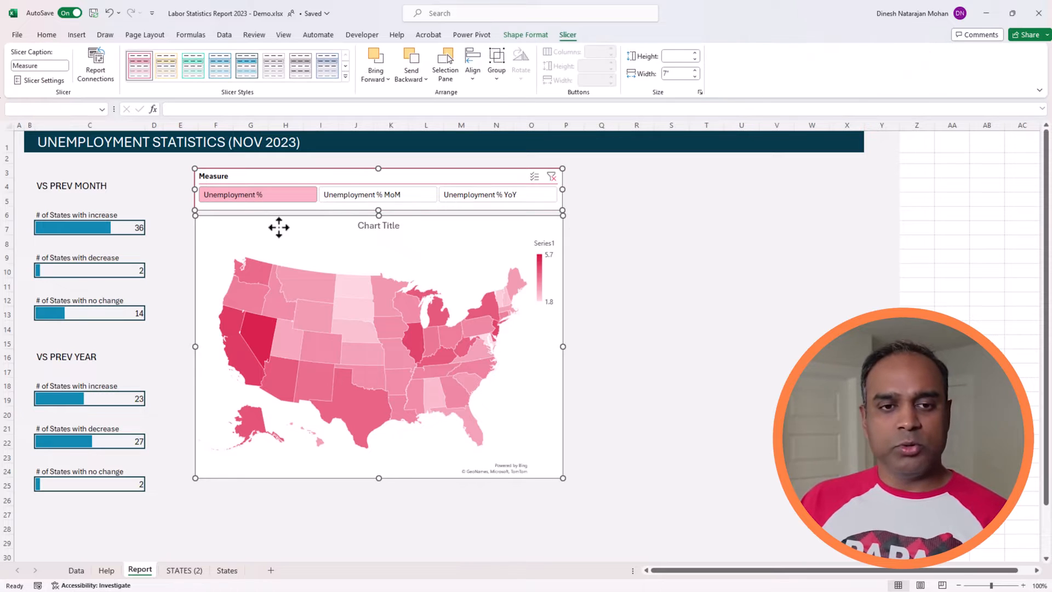
pyautogui.click(564, 36)
pyautogui.click(531, 36)
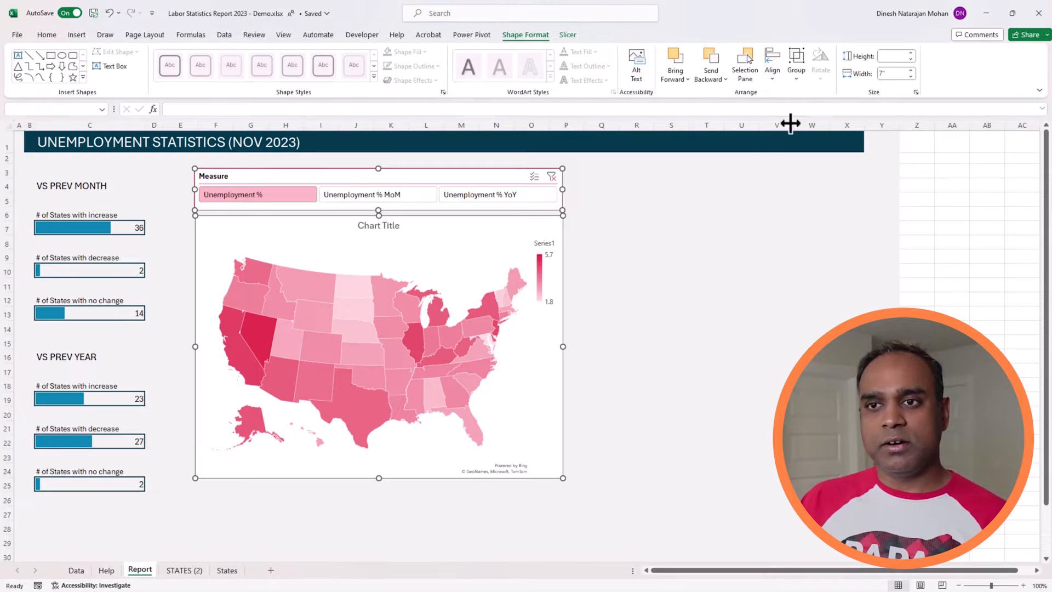
pyautogui.click(773, 68)
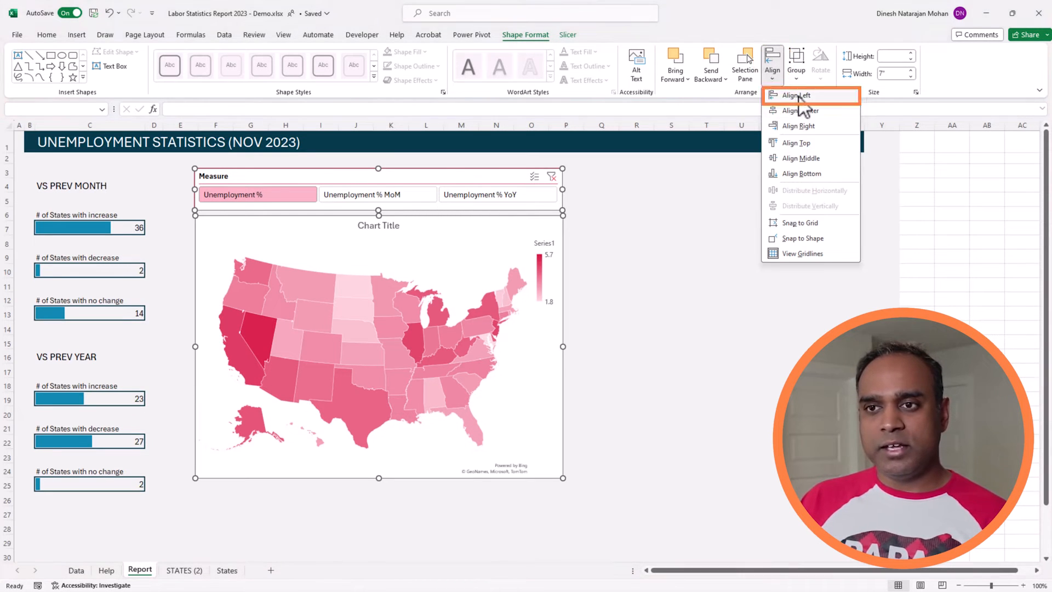
pyautogui.click(797, 99)
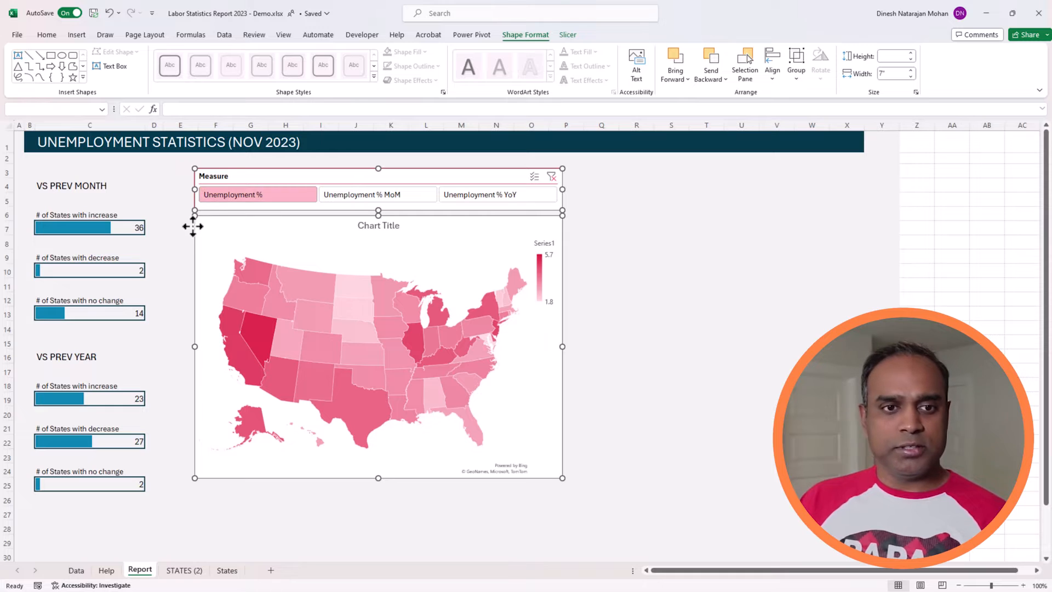
pyautogui.click(624, 236)
# Apply the Light Turquoise, Slicer Style Dark 4 style to the Measure slicer.
pyautogui.click(466, 173)
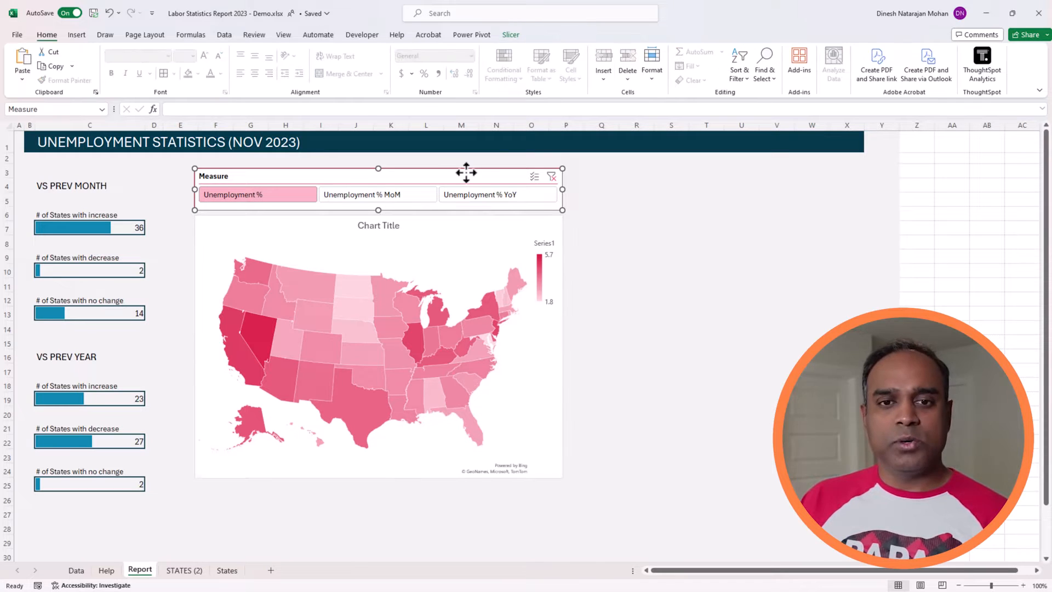
pyautogui.click(509, 34)
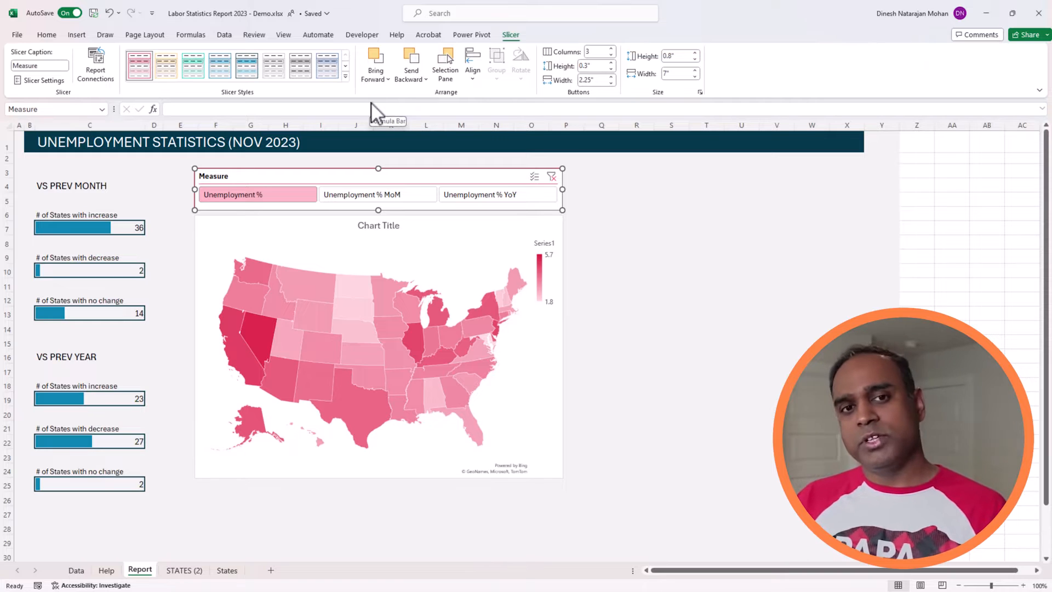
pyautogui.click(347, 77)
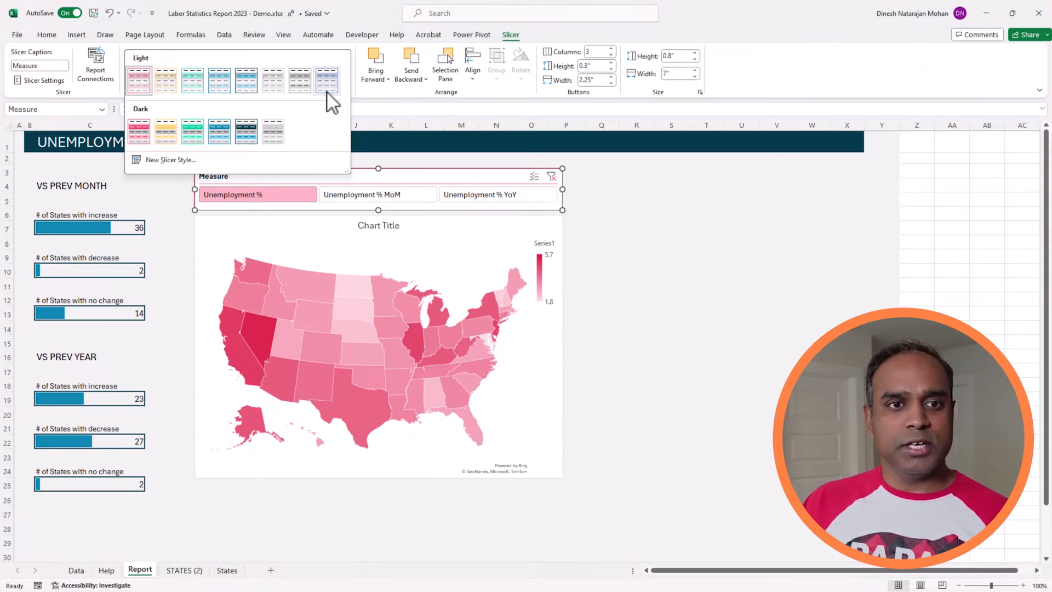
pyautogui.click(231, 137)
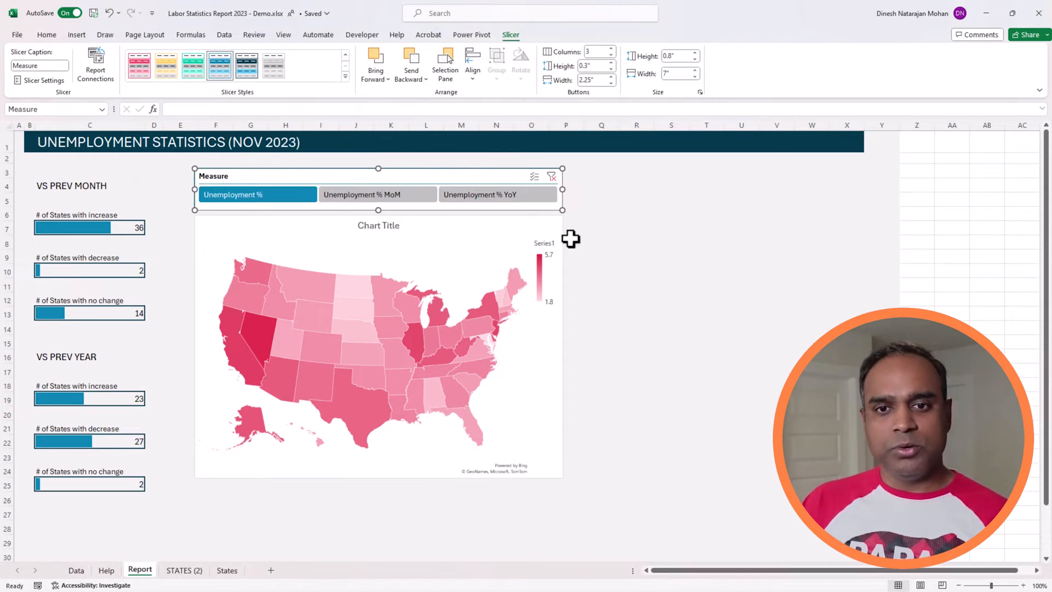
pyautogui.click(645, 243)
# Duplicate the Light Turquoise, Slicer Style Dark 4 style and name the copy Custom Slicer.
pyautogui.click(431, 175)
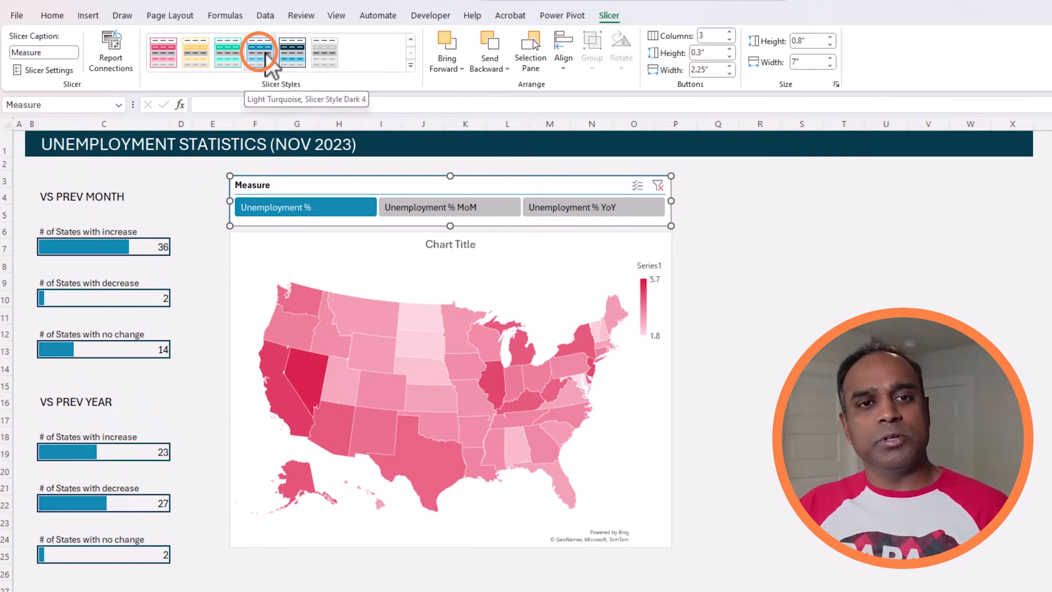
pyautogui.rightClick(265, 54)
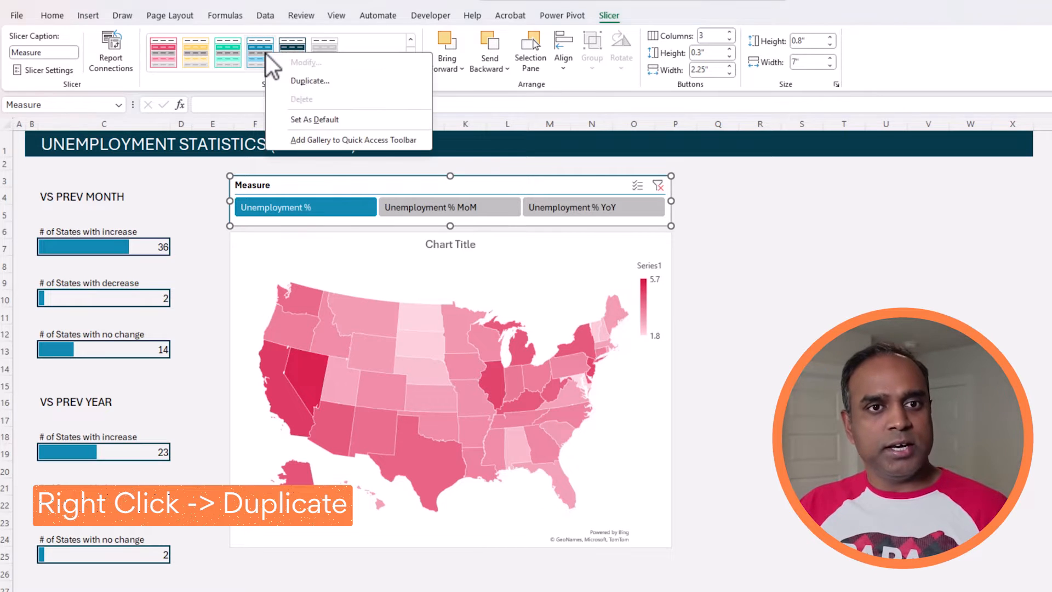
pyautogui.click(296, 81)
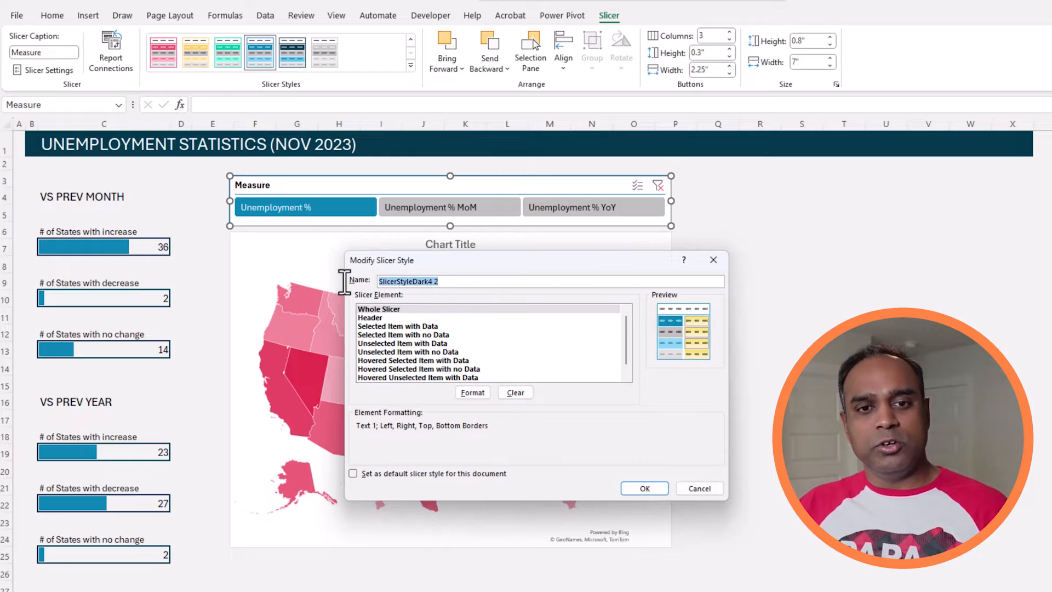
pyautogui.write('Custom Slicer')
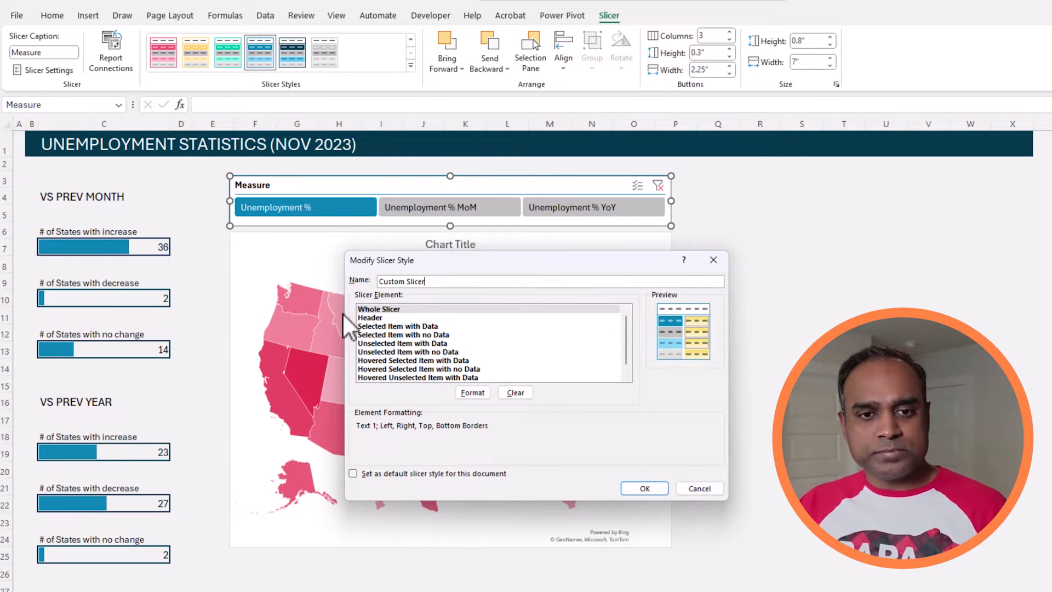
# Format the Whole Slicer element of the Custom Slicer style with a light grey fill and no borders, and save the style.
pyautogui.click(390, 312)
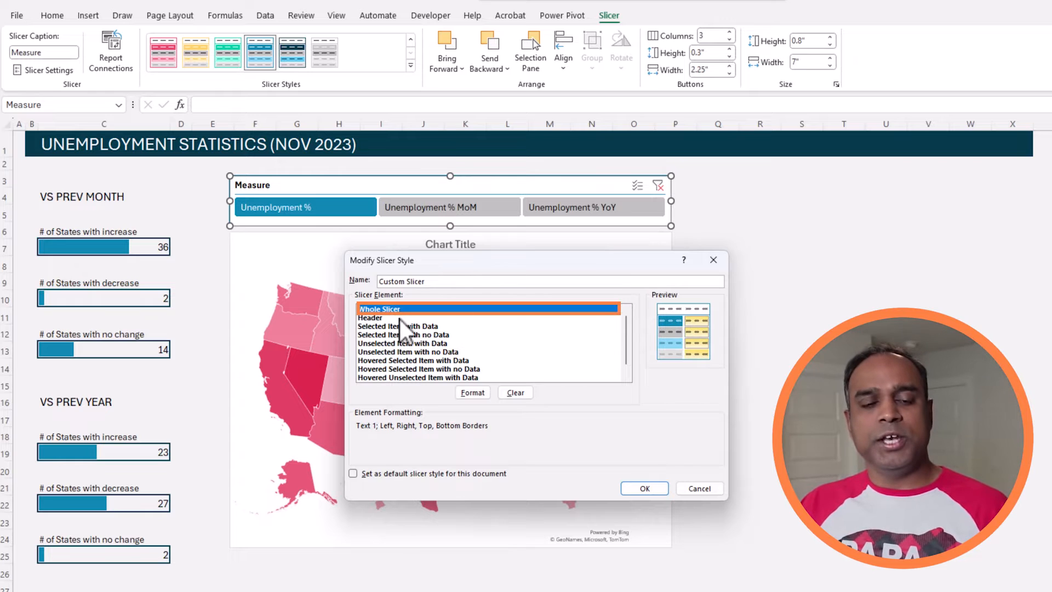
pyautogui.click(467, 389)
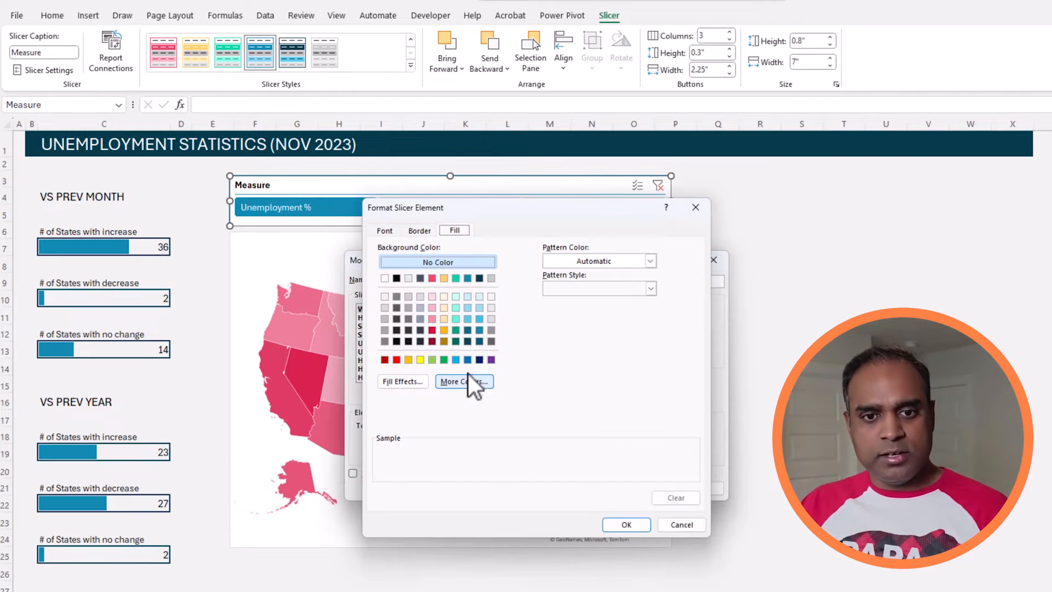
pyautogui.click(385, 297)
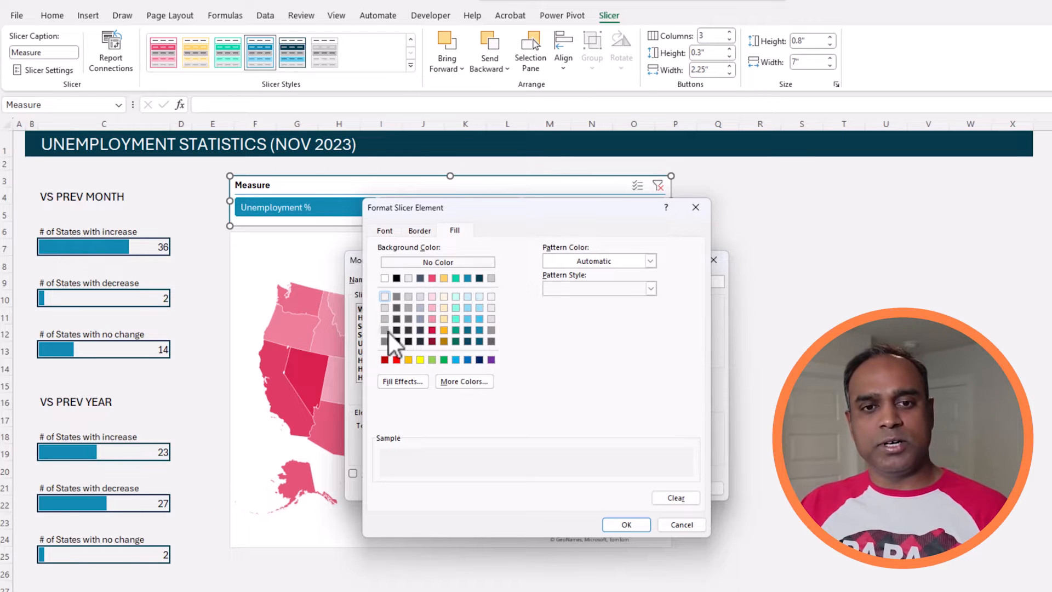
pyautogui.click(418, 230)
pyautogui.click(520, 280)
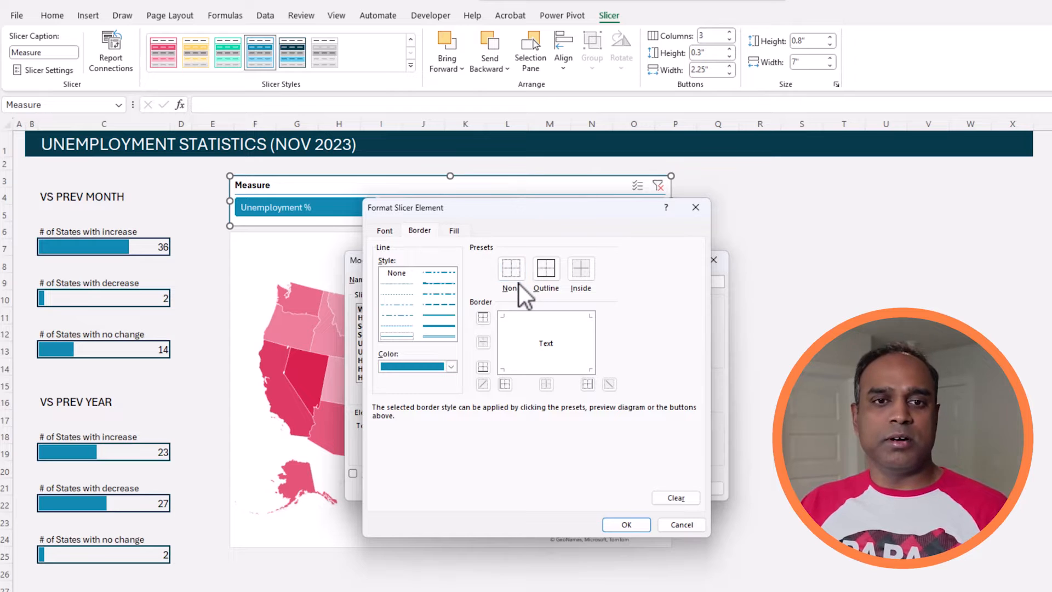
pyautogui.click(620, 526)
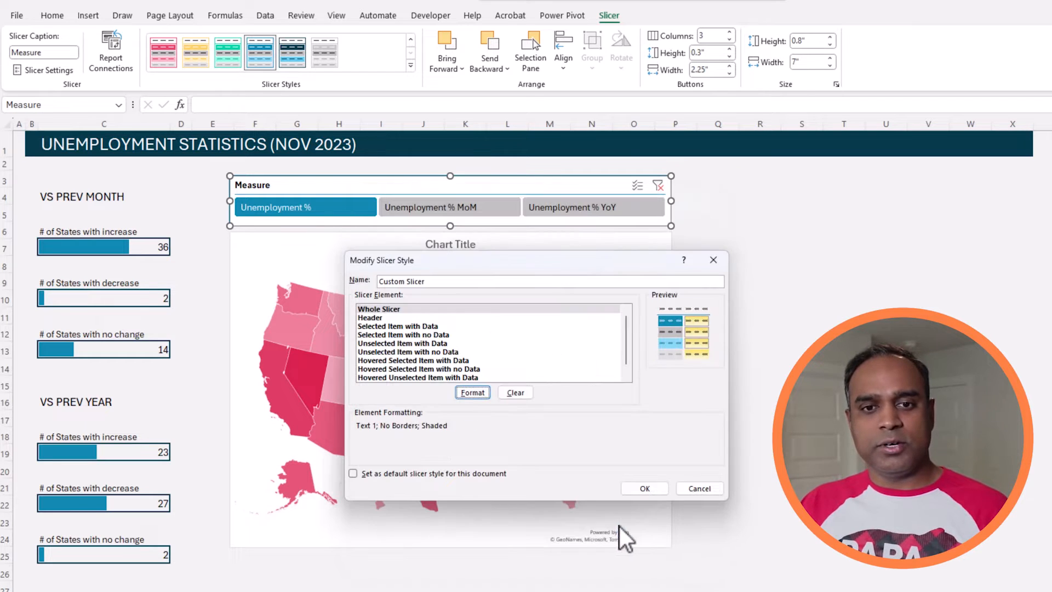
pyautogui.click(652, 485)
pyautogui.click(844, 420)
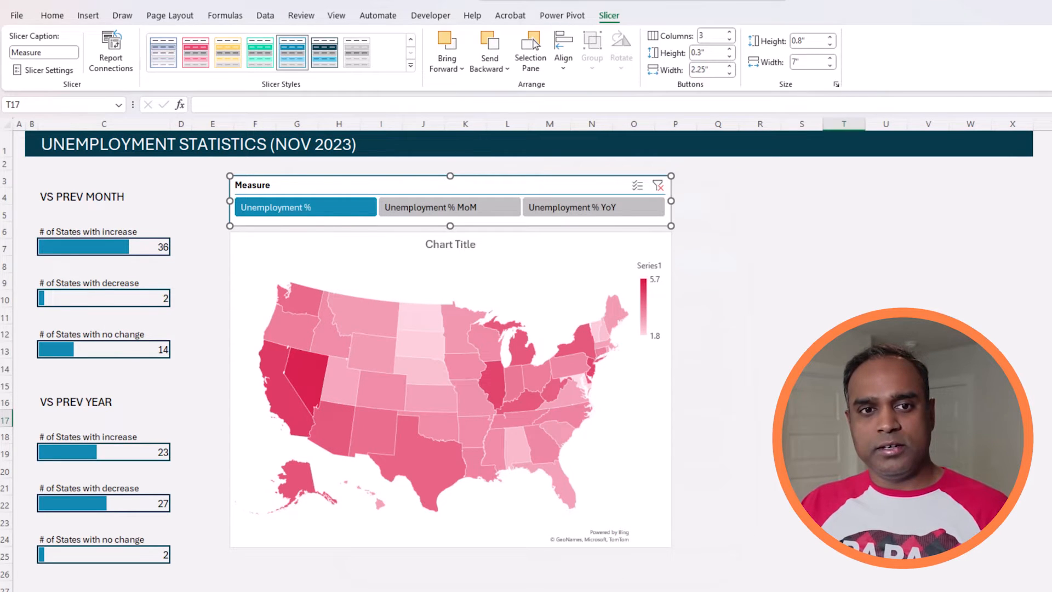
# Apply the Custom Slicer style to the Measure slicer.
pyautogui.click(529, 185)
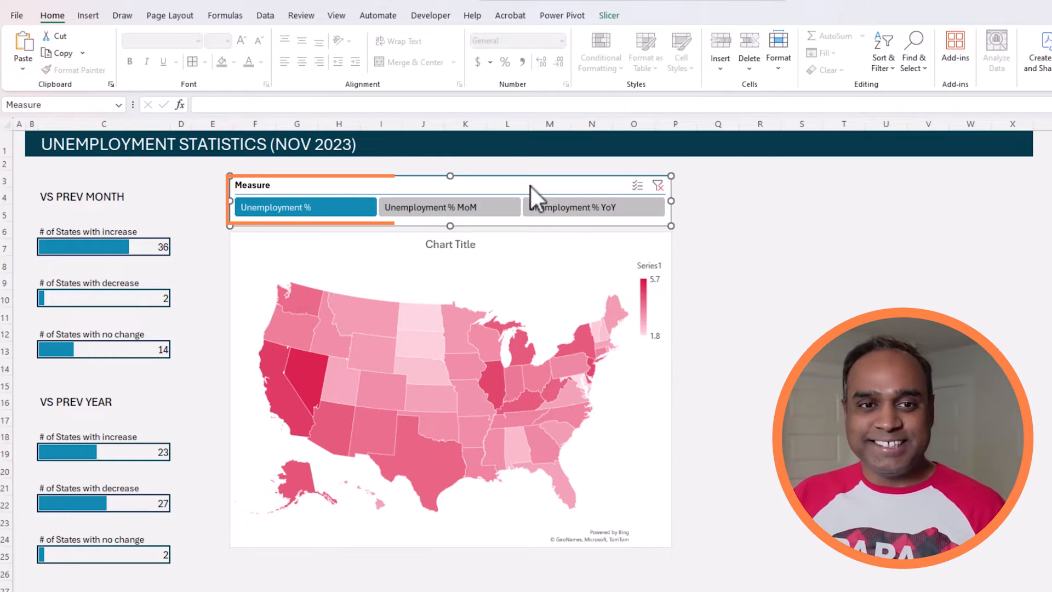
pyautogui.click(609, 17)
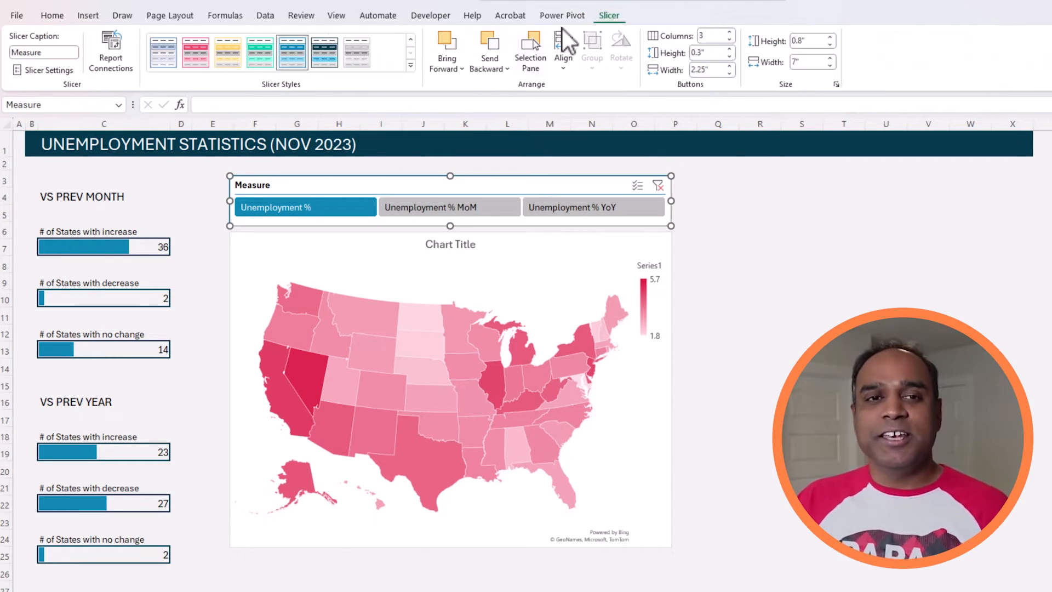
pyautogui.click(410, 65)
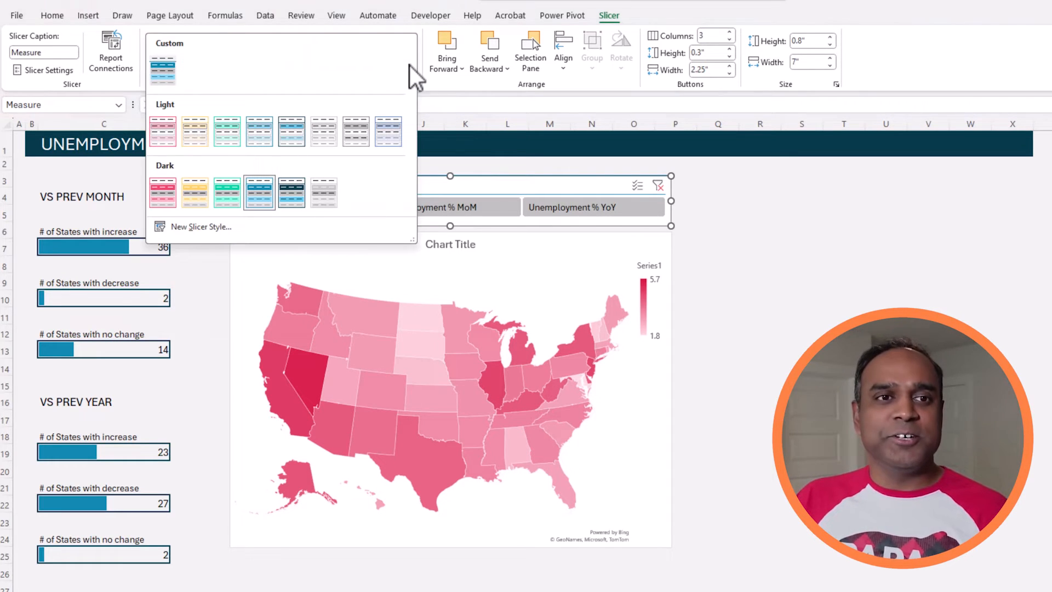
pyautogui.click(164, 69)
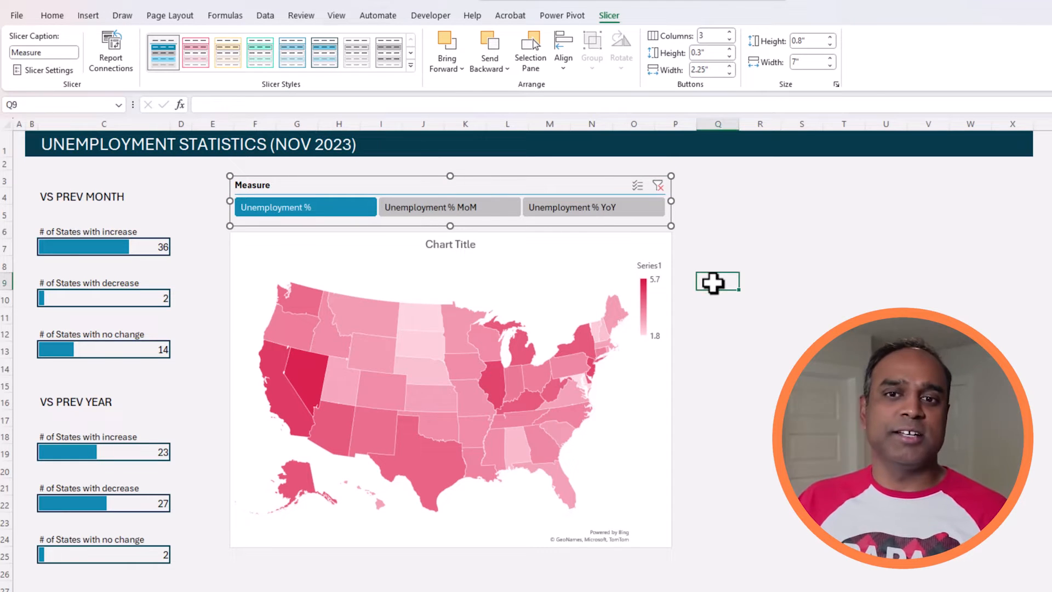
pyautogui.click(712, 282)
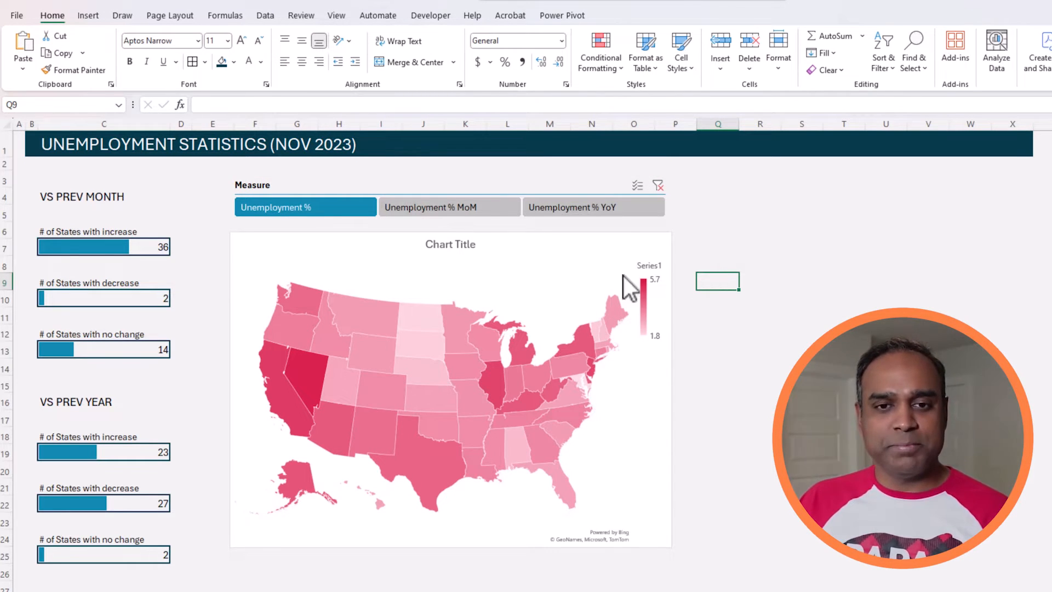
# Test the Measure slicer by switching to Unemployment % MoM, Unemployment % YoY and back to Unemployment %.
pyautogui.click(438, 208)
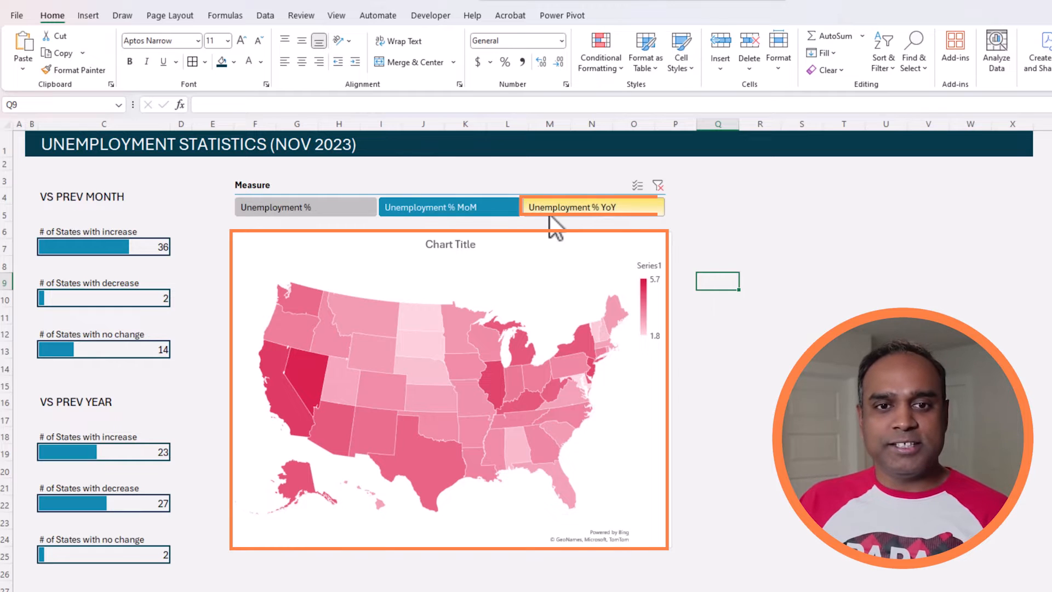
pyautogui.click(543, 211)
pyautogui.click(329, 212)
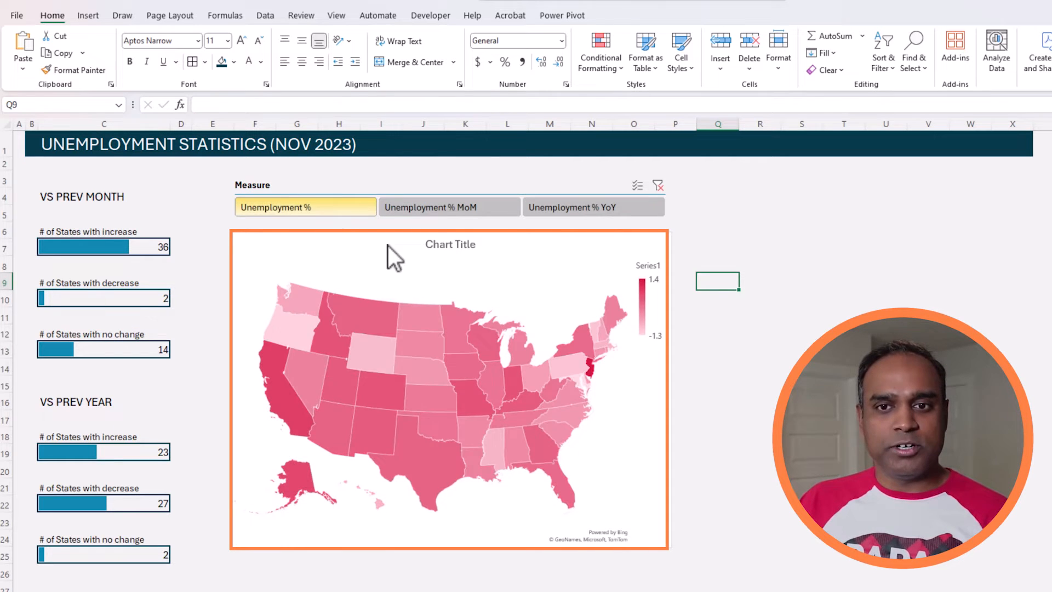
pyautogui.click(590, 250)
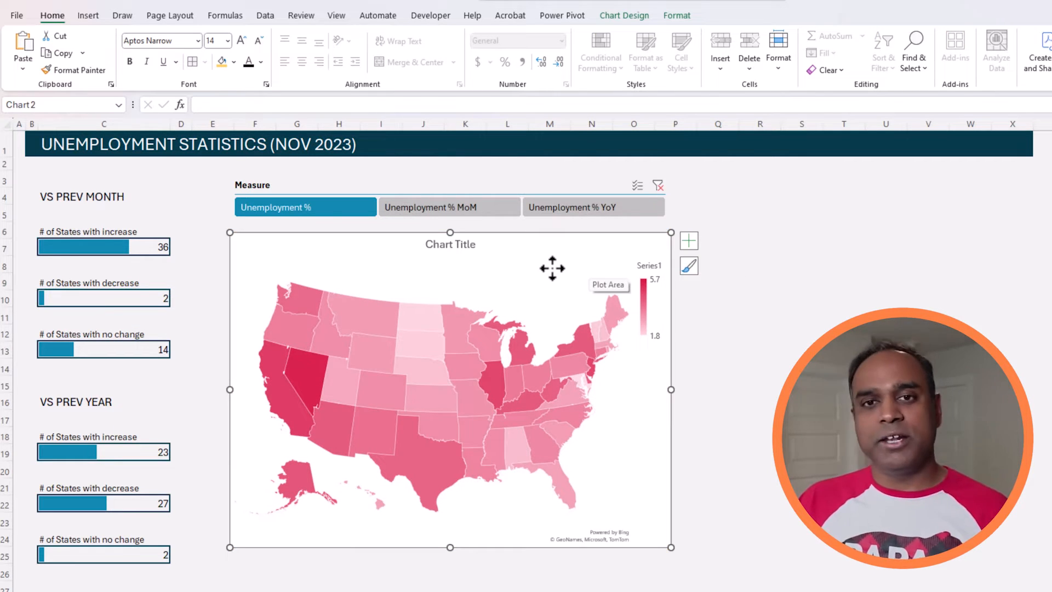
pyautogui.click(608, 20)
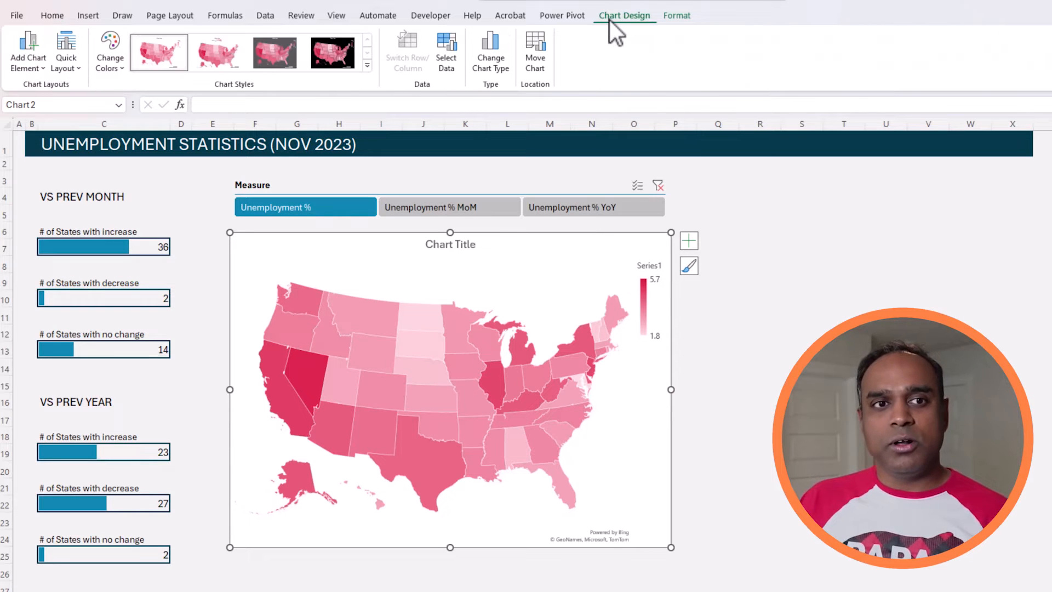
pyautogui.click(370, 67)
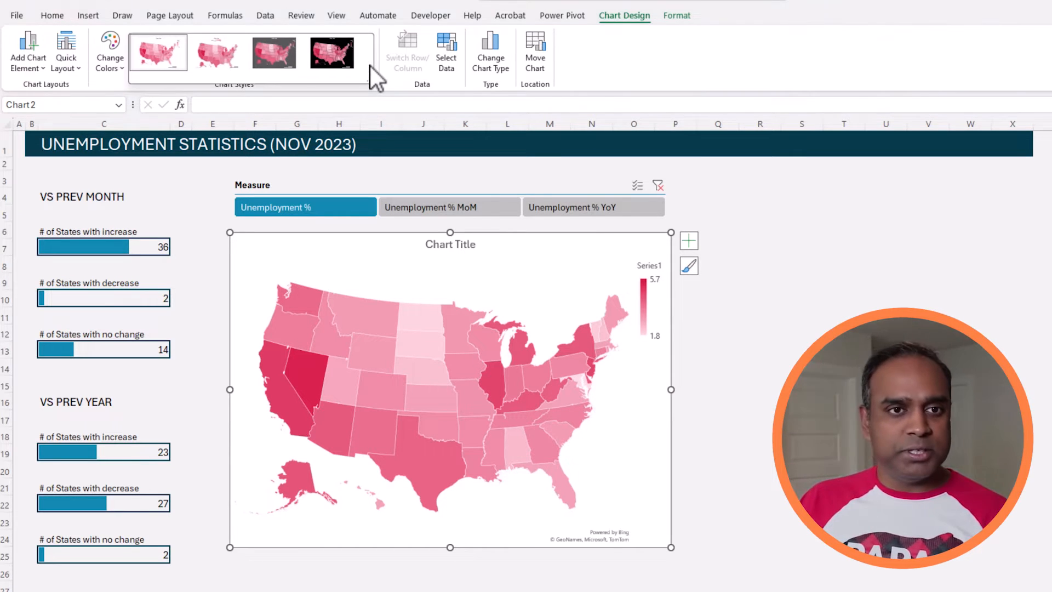
pyautogui.click(959, 294)
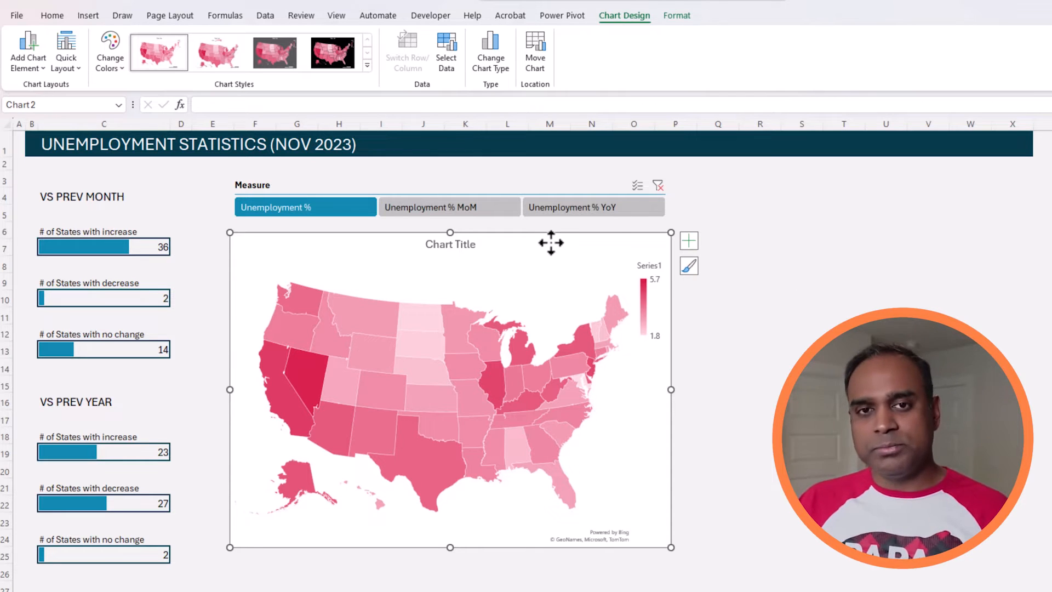
pyautogui.click(59, 17)
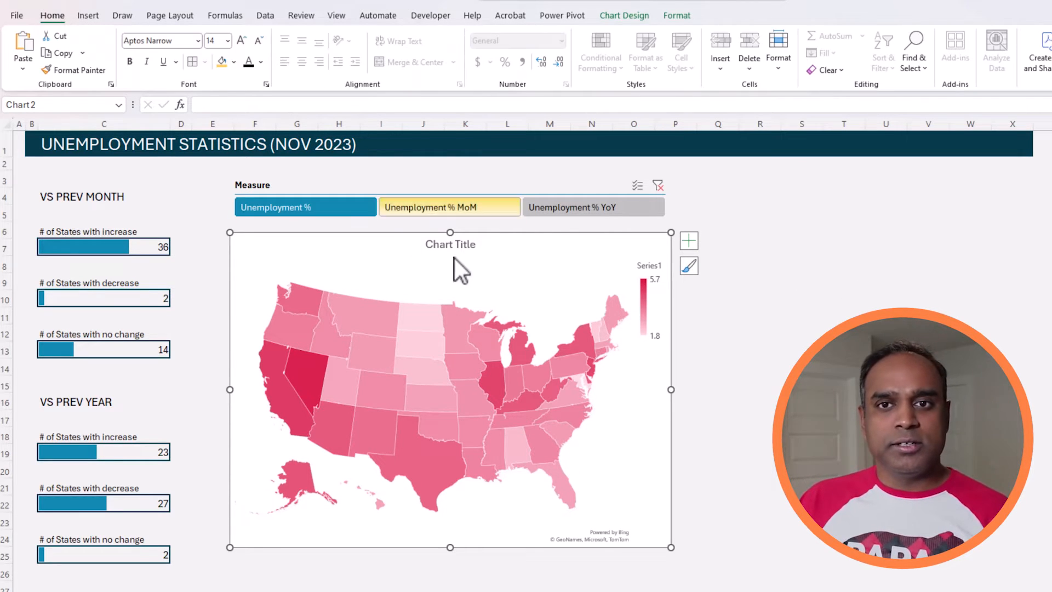
# Set the map chart's plot area to No fill.
pyautogui.rightClick(510, 294)
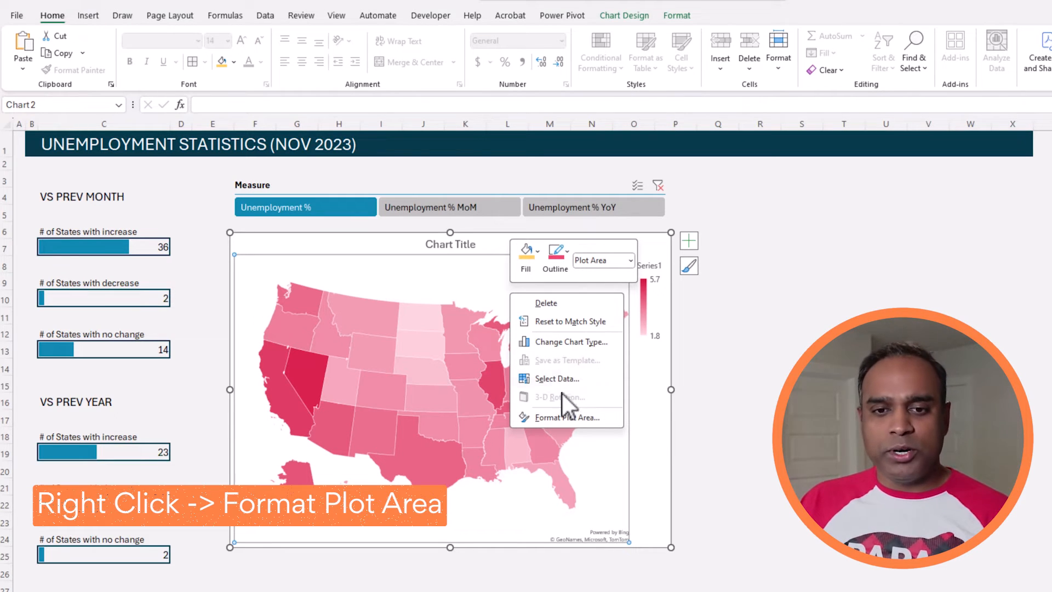
pyautogui.click(568, 417)
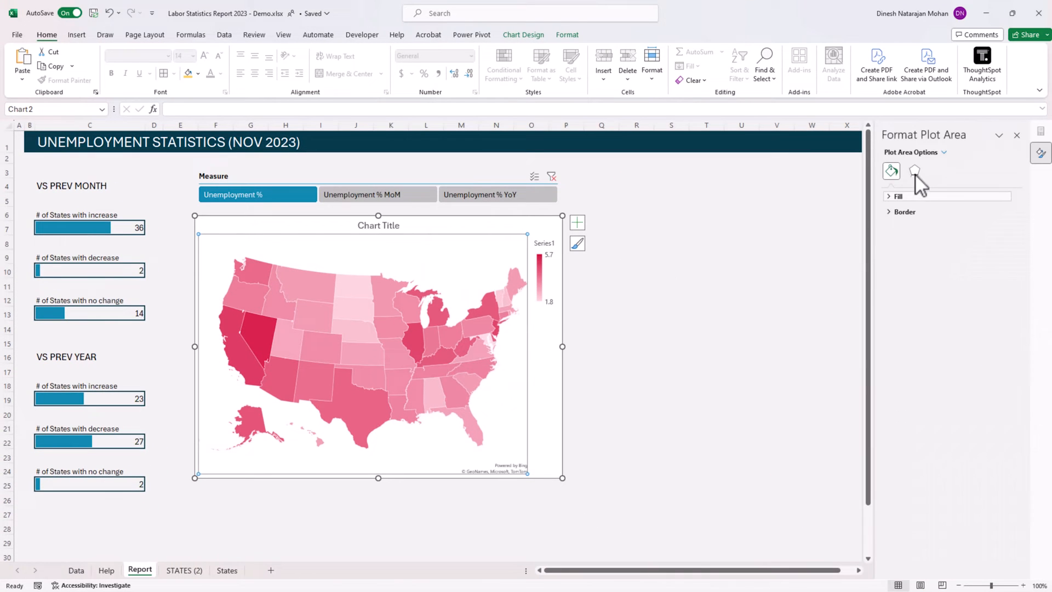
pyautogui.click(893, 196)
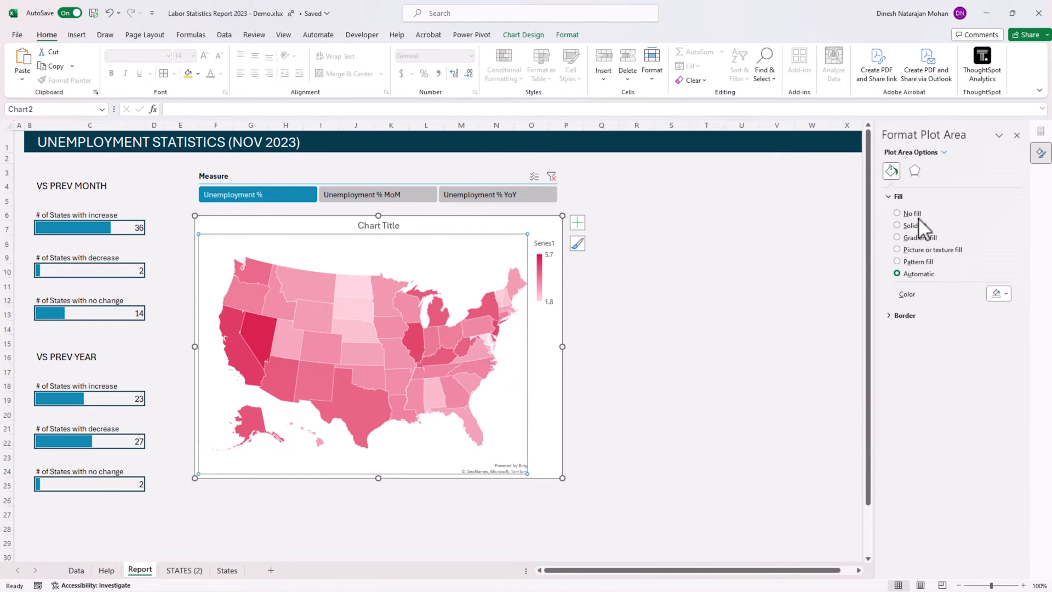
pyautogui.click(919, 214)
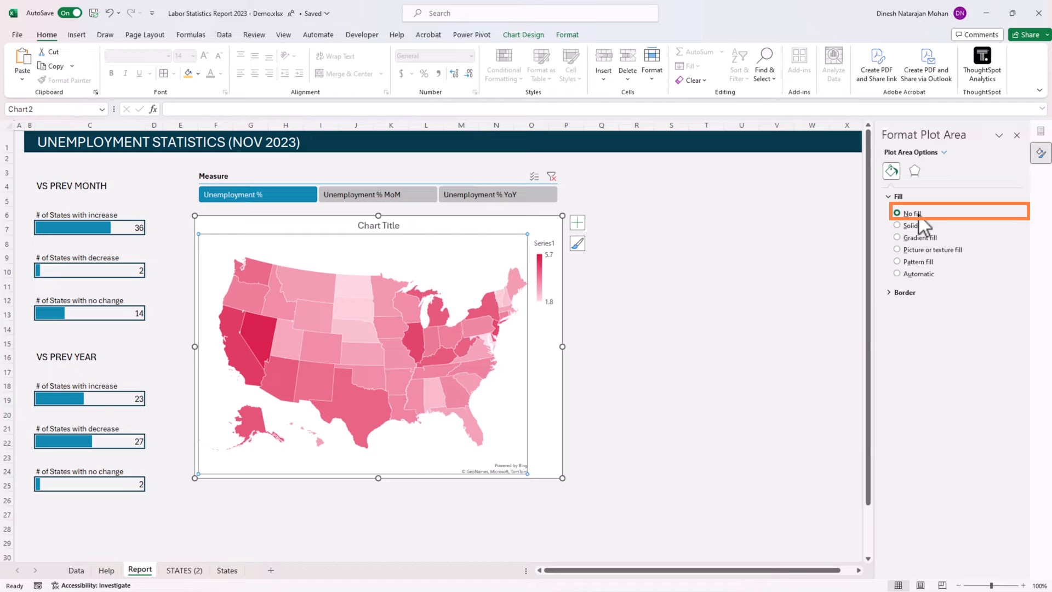
# Give the map's chart area a solid light grey fill that matches the sheet background.
pyautogui.click(503, 220)
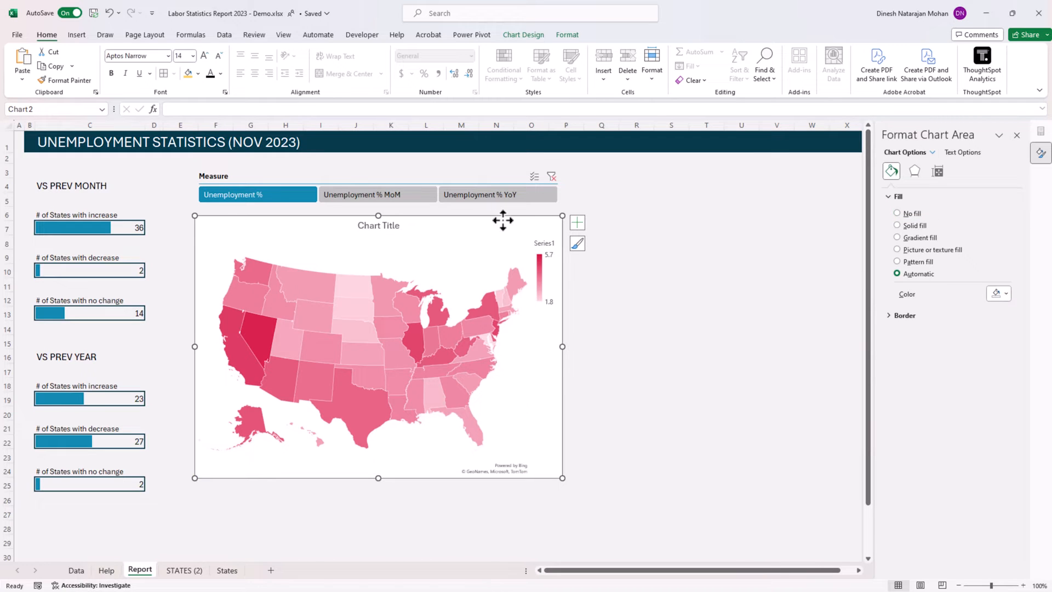
pyautogui.click(932, 153)
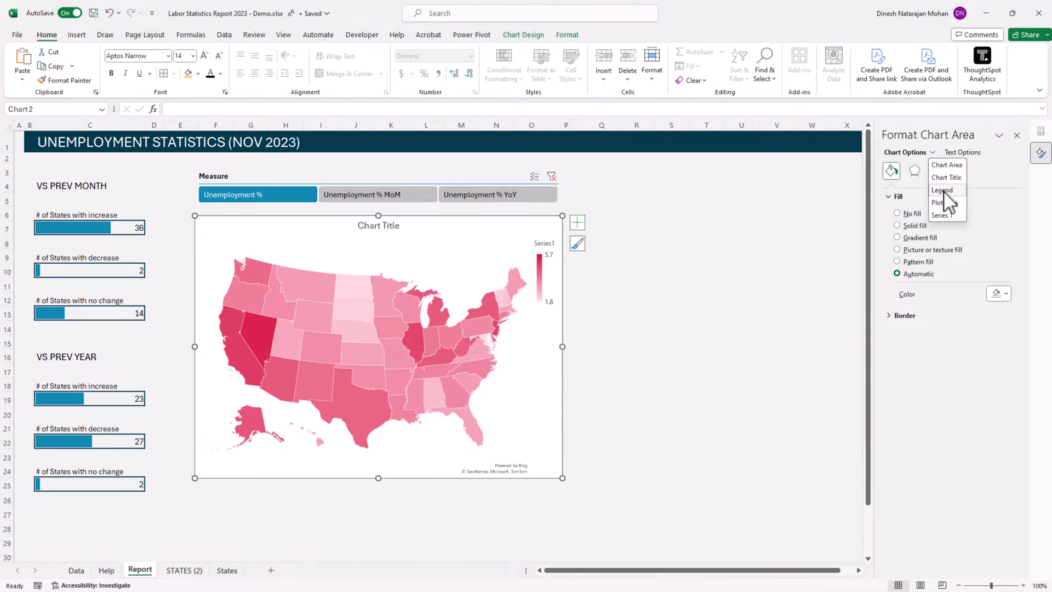
pyautogui.click(940, 215)
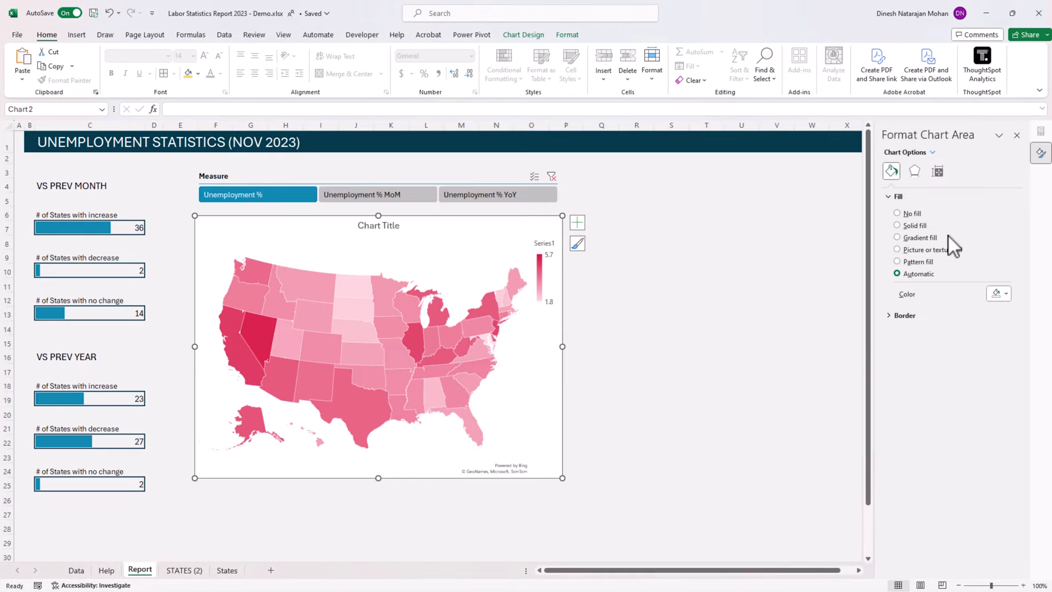
pyautogui.click(914, 226)
pyautogui.click(999, 293)
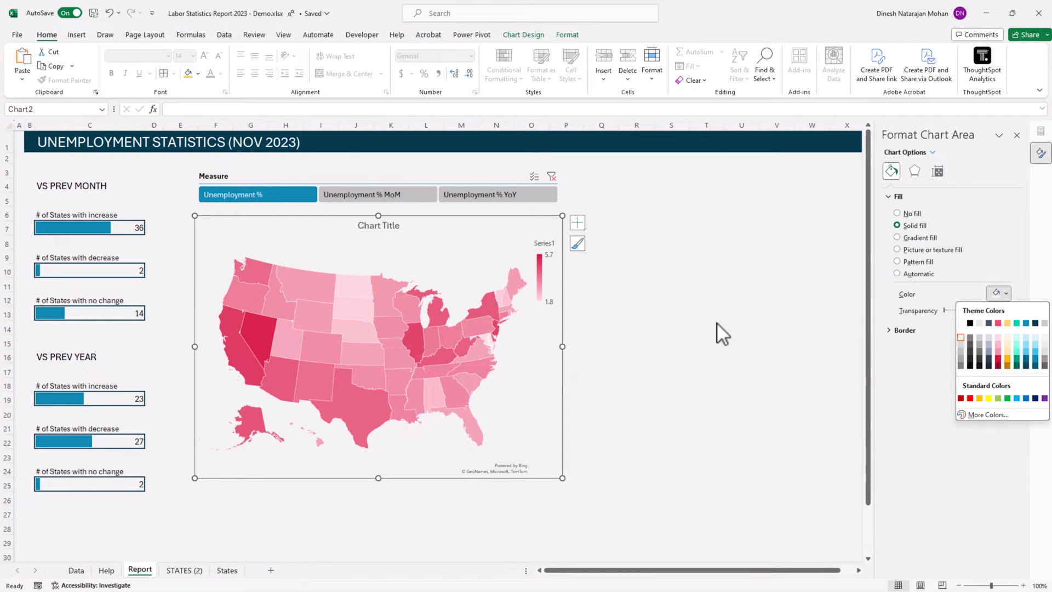
pyautogui.click(673, 332)
pyautogui.click(705, 300)
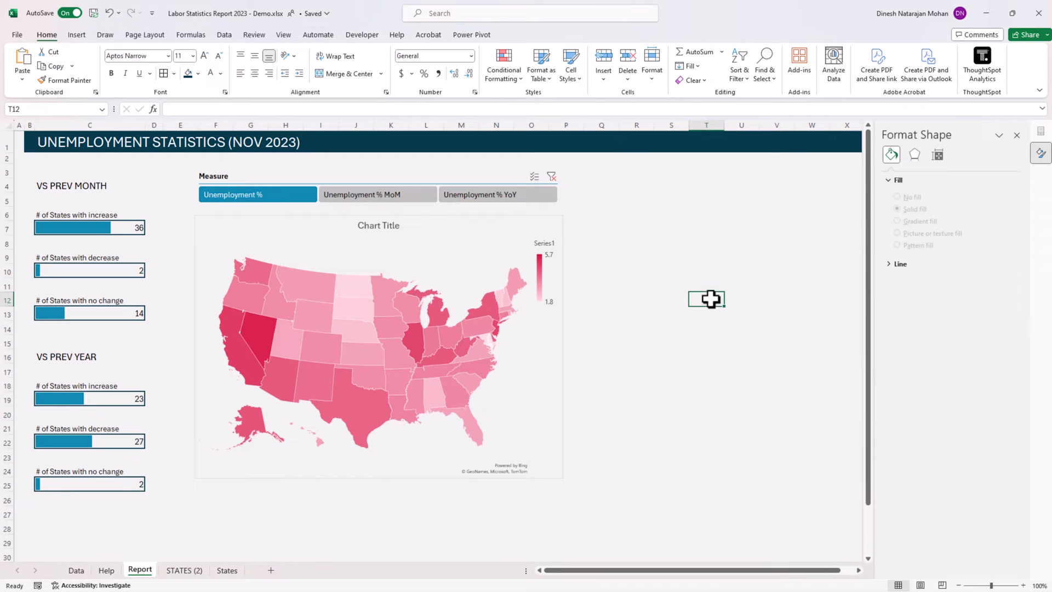
# Remove the border of the map's chart area by setting it to No line.
pyautogui.click(499, 215)
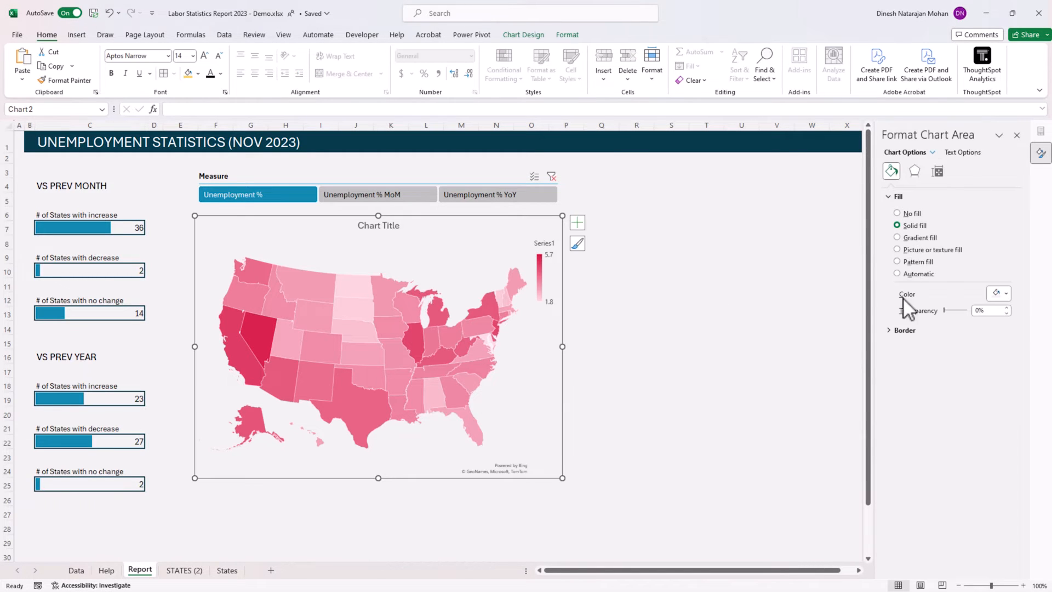
pyautogui.click(892, 330)
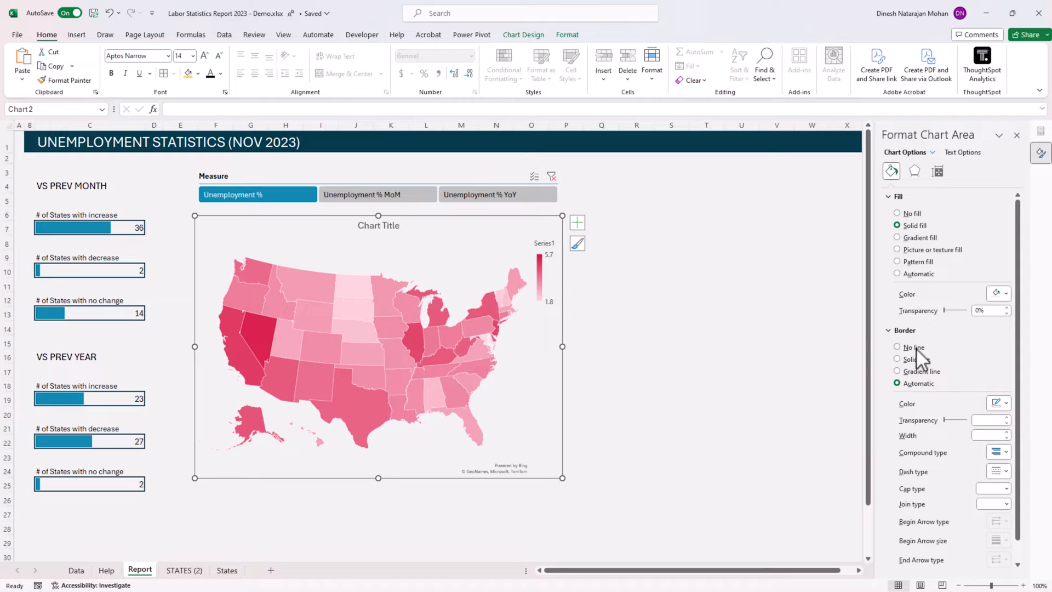
pyautogui.click(915, 347)
pyautogui.click(703, 341)
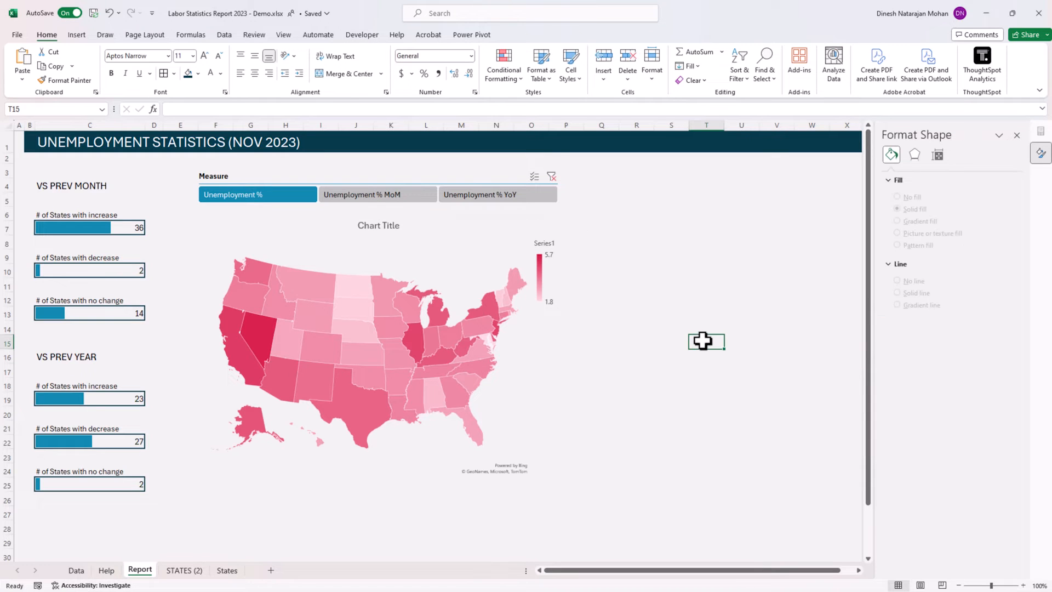
# Set the map legend's position to Top and delete the chart title.
pyautogui.click(550, 271)
pyautogui.rightClick(550, 272)
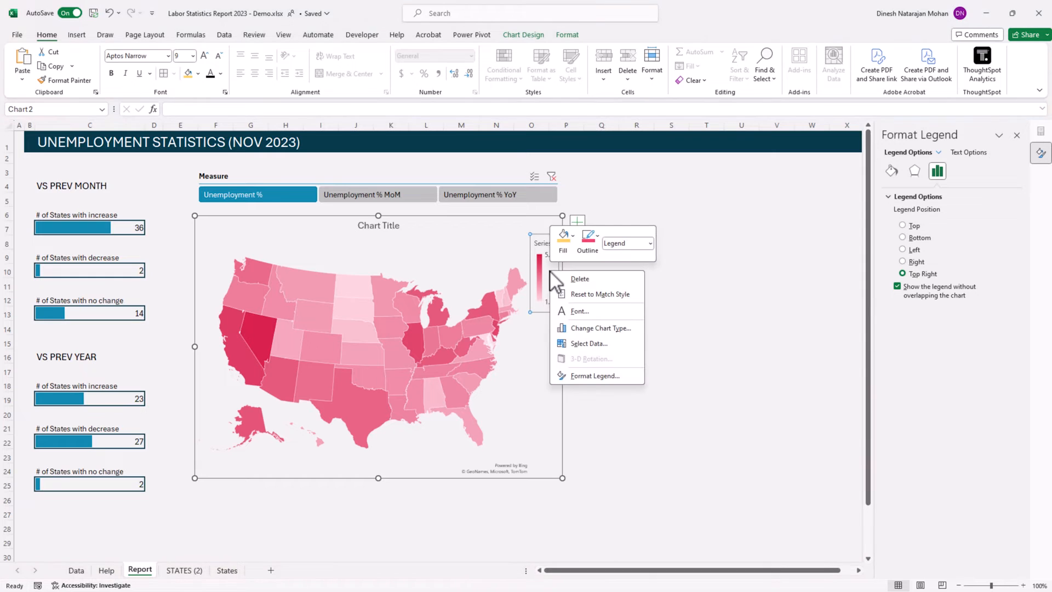
pyautogui.press('Escape')
pyautogui.click(914, 225)
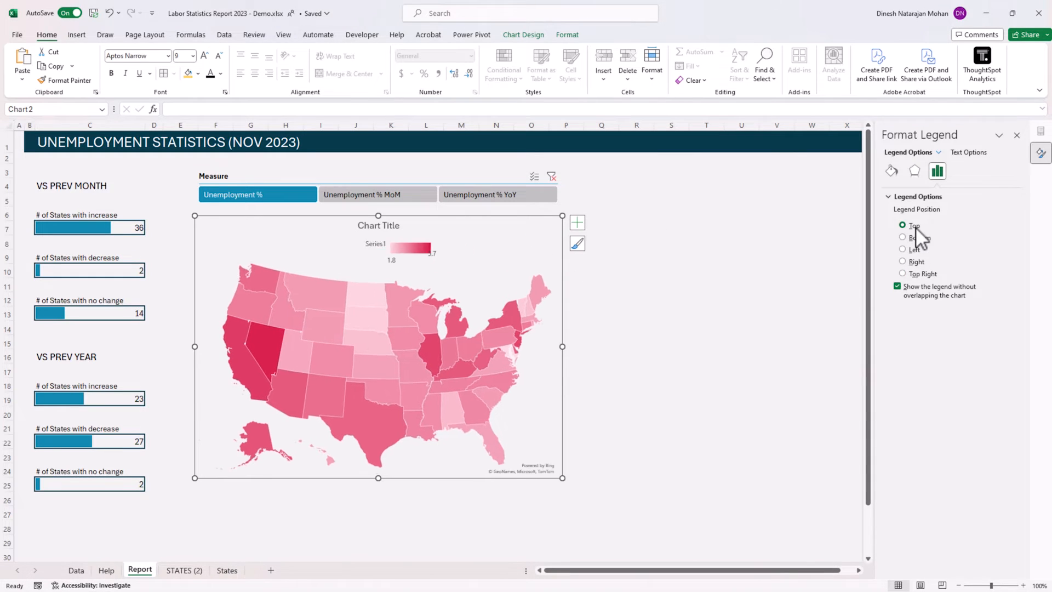
pyautogui.click(389, 226)
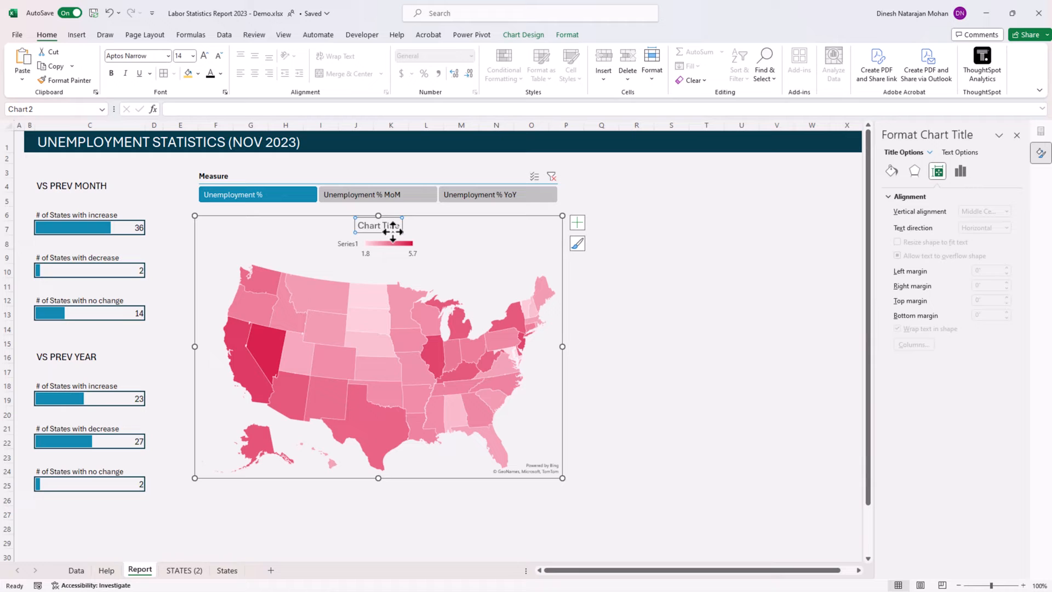
pyautogui.press('Delete')
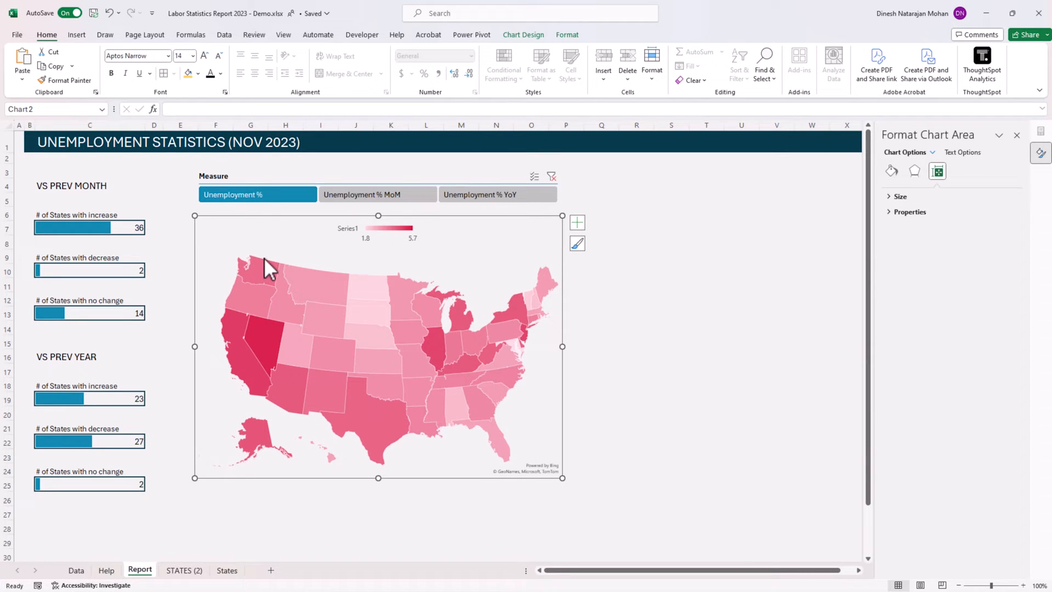
# Rename the map's data series from the default to Measure in the chart's source data.
pyautogui.click(384, 233)
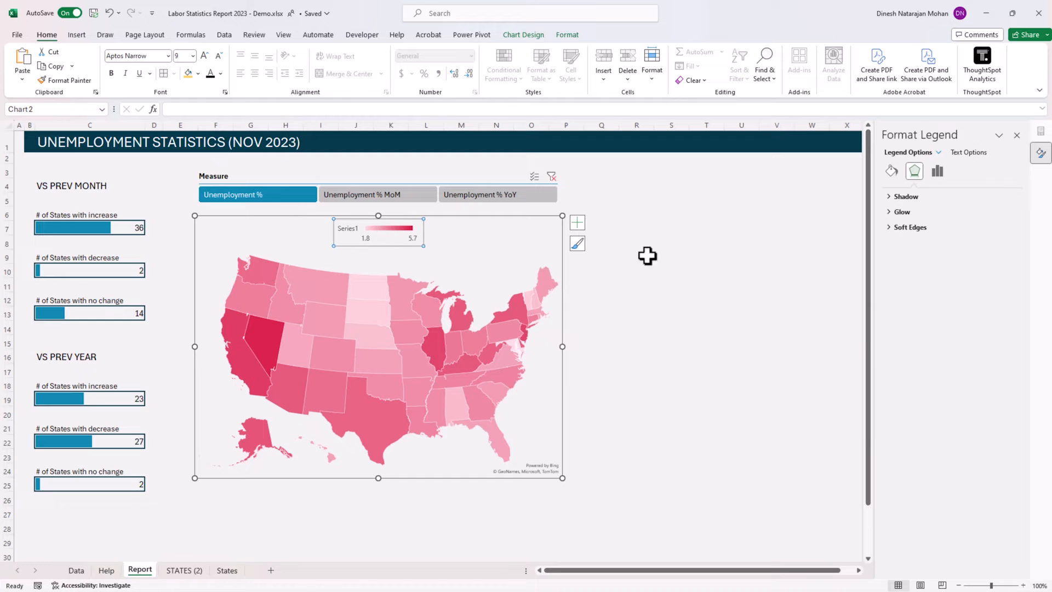
pyautogui.rightClick(385, 229)
pyautogui.click(416, 303)
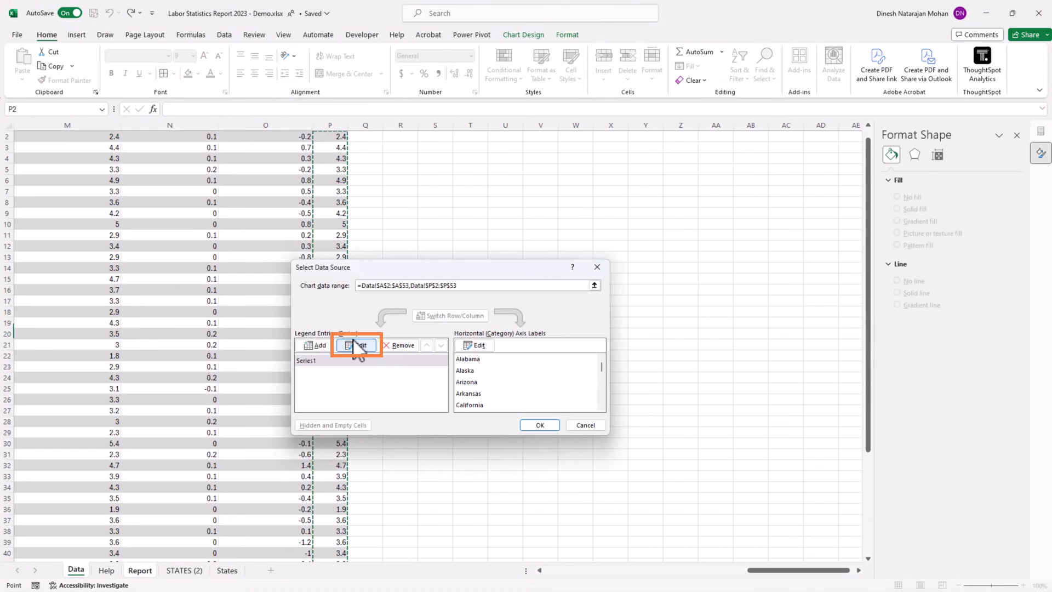
pyautogui.click(353, 340)
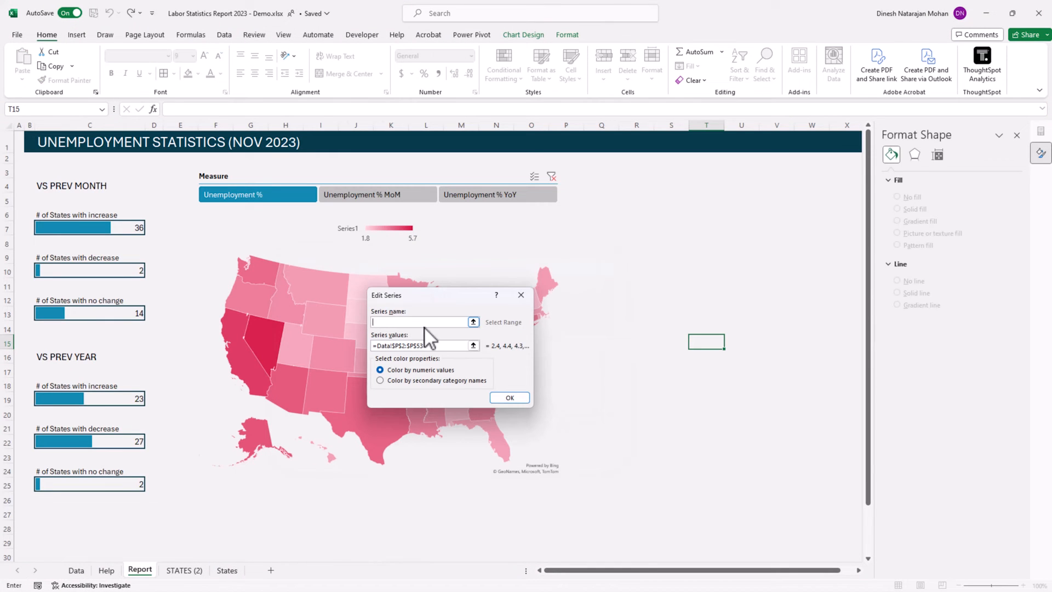
pyautogui.write('Mea')
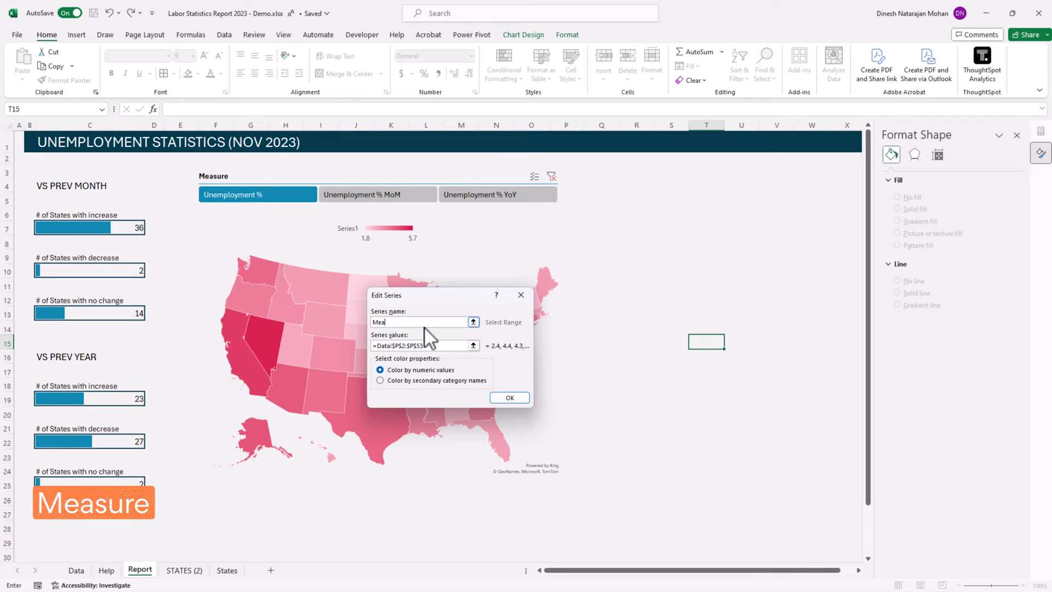
pyautogui.write('sure')
pyautogui.click(510, 399)
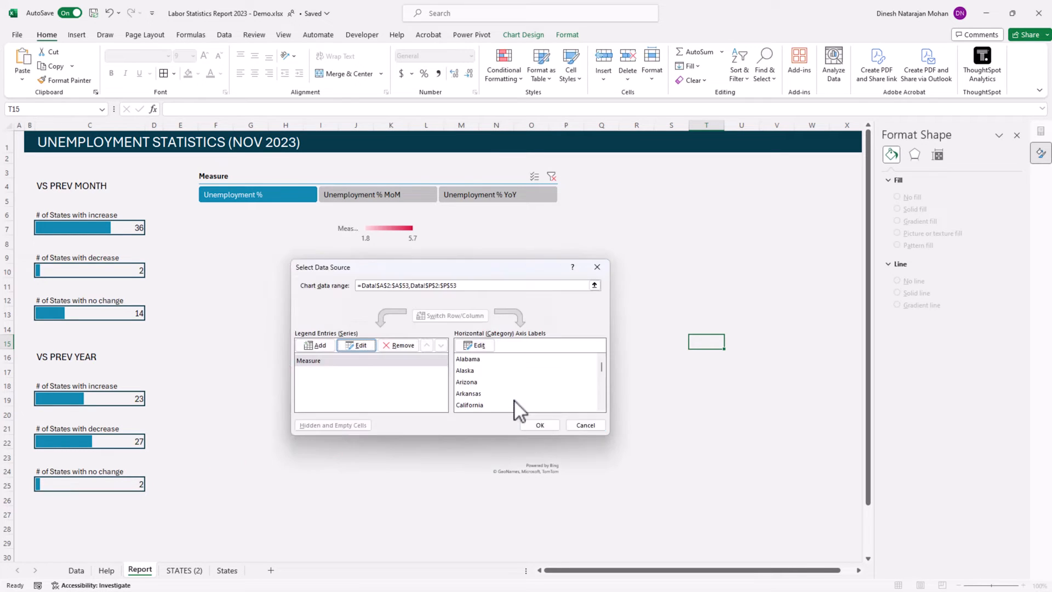
pyautogui.click(547, 426)
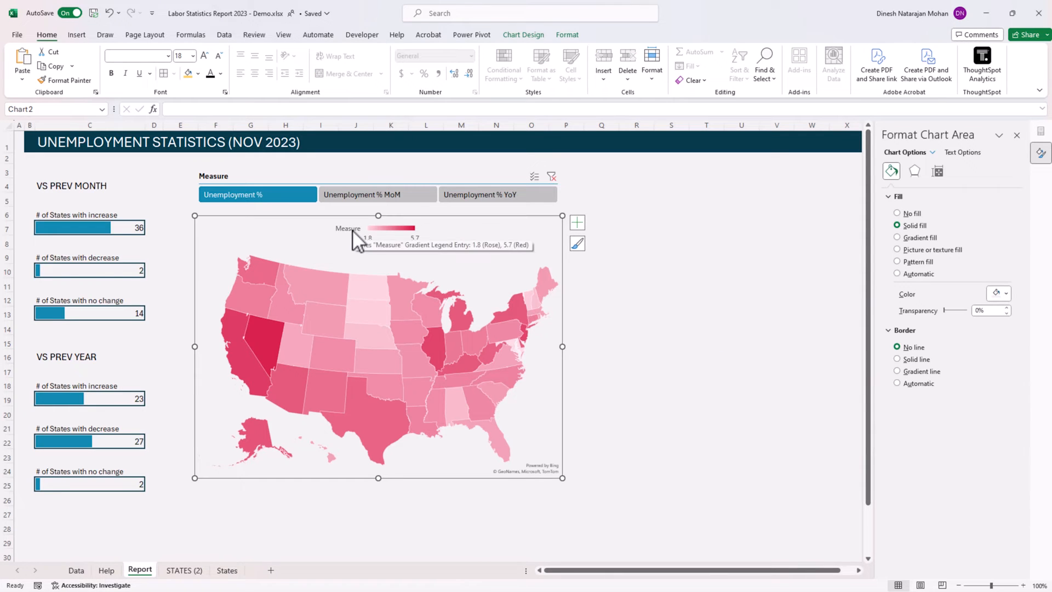
# Add data labels to the filled map's series and set the labels' font size to 9.
pyautogui.rightClick(415, 305)
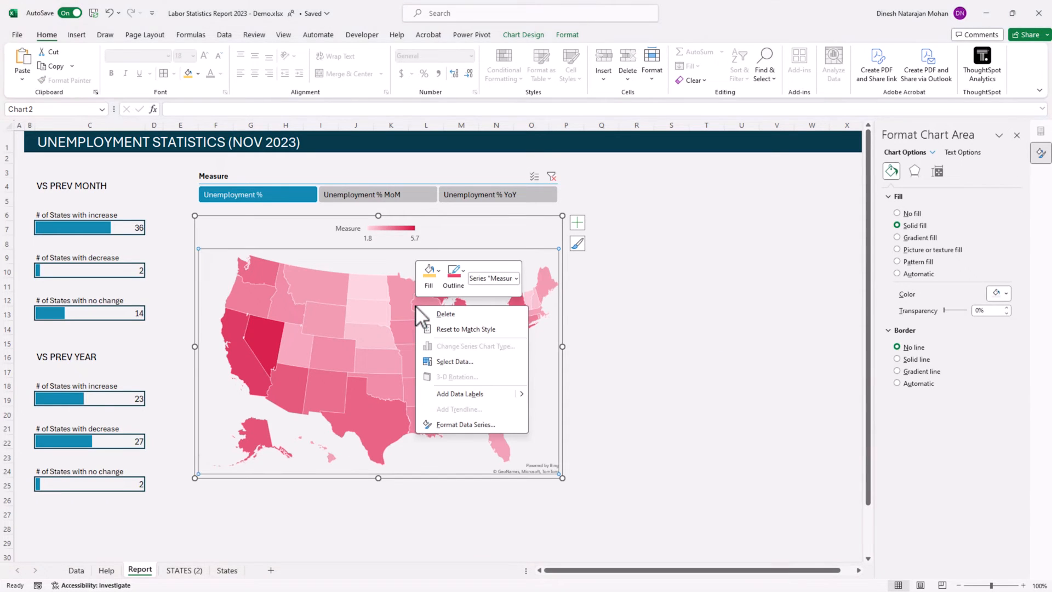
pyautogui.click(467, 396)
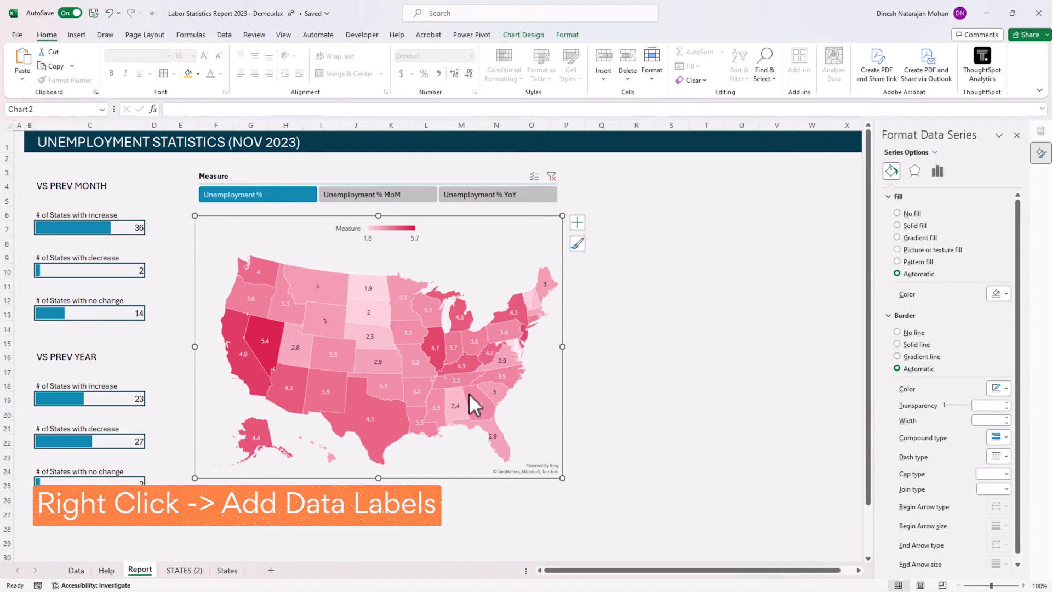
pyautogui.click(370, 290)
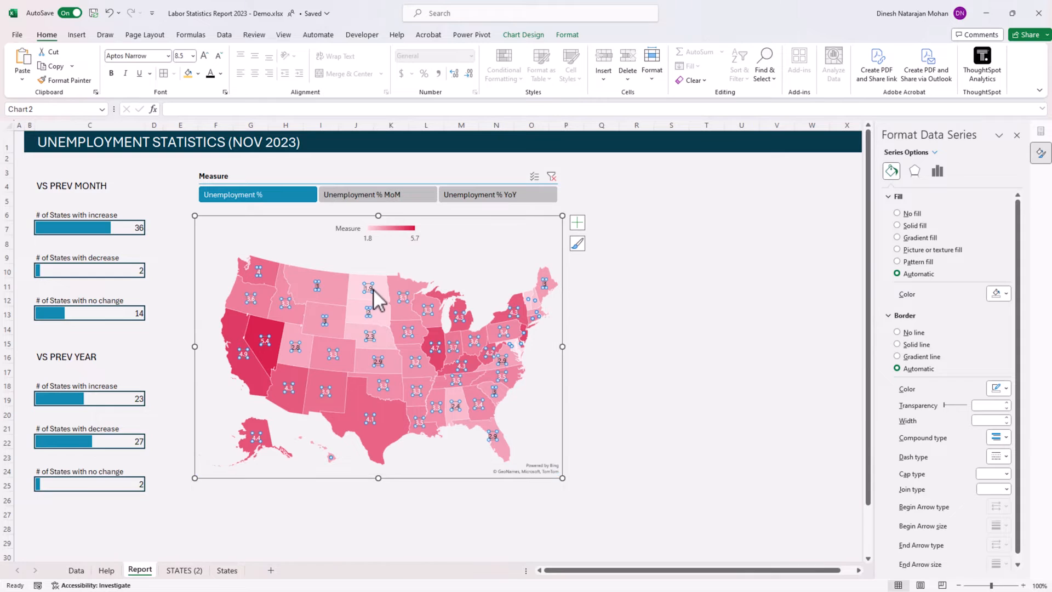
pyautogui.click(203, 55)
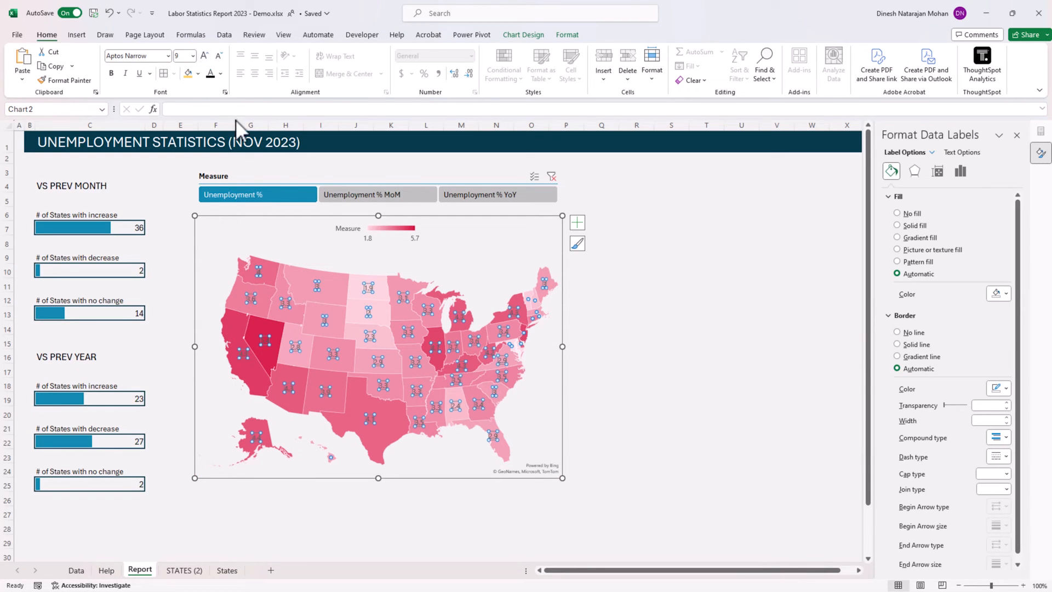
pyautogui.click(642, 397)
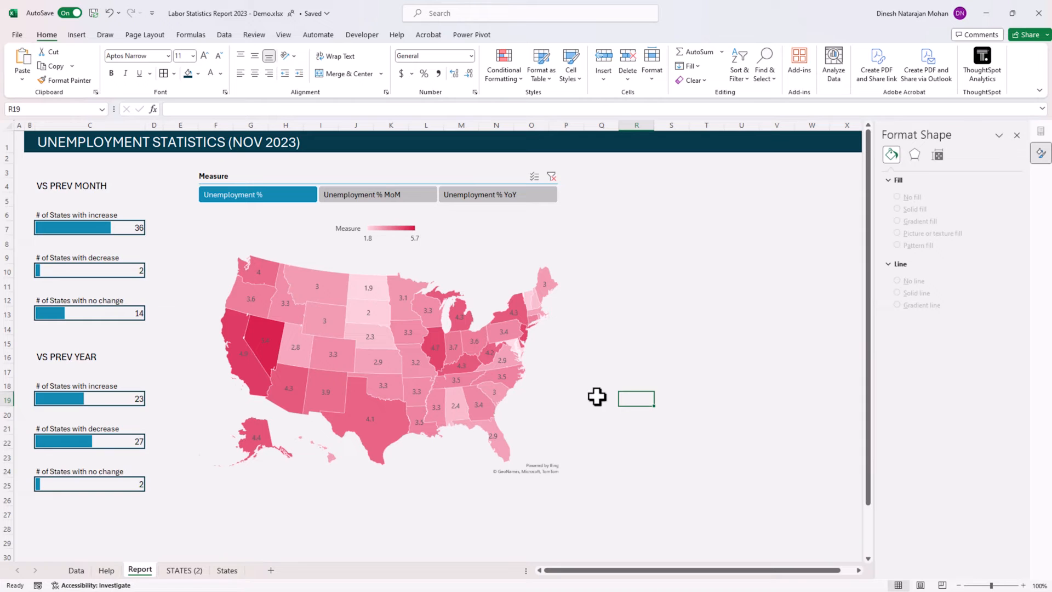
# Set the map's data labels to show both category name and value, separated by a new line.
pyautogui.rightClick(396, 283)
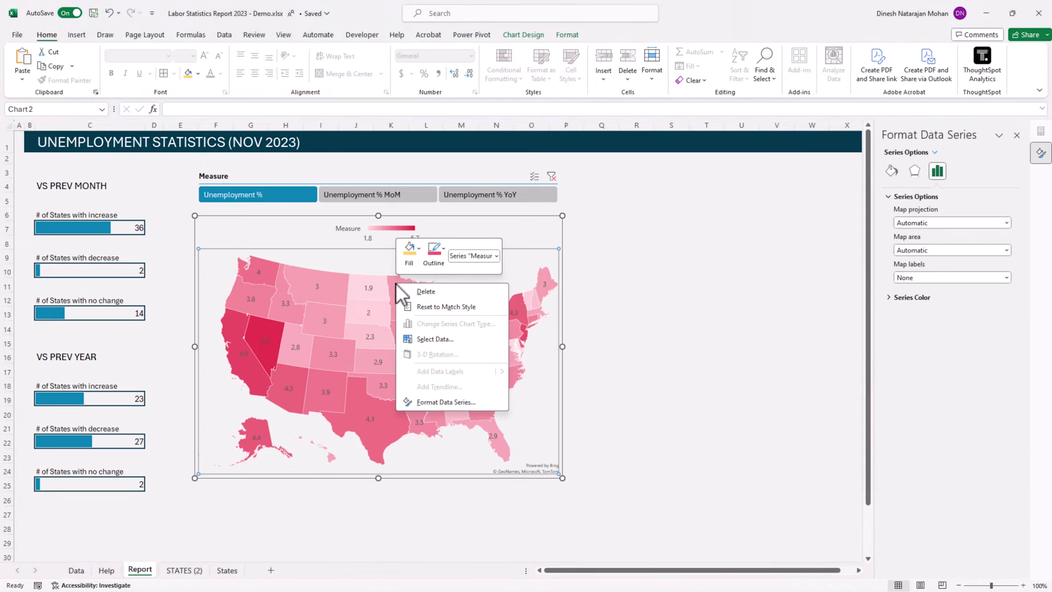
pyautogui.click(383, 386)
pyautogui.rightClick(383, 386)
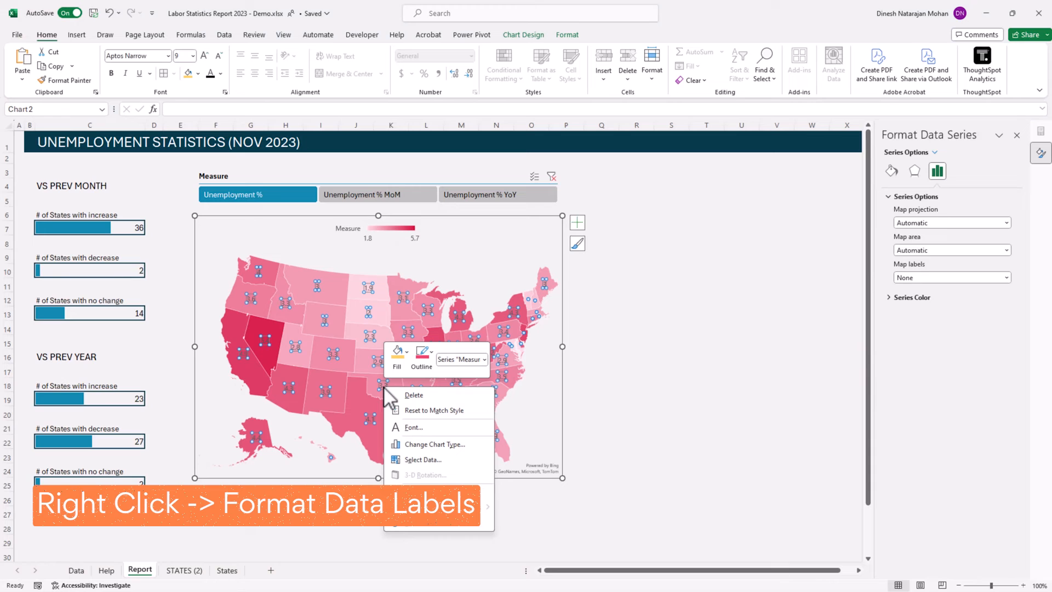
pyautogui.click(446, 523)
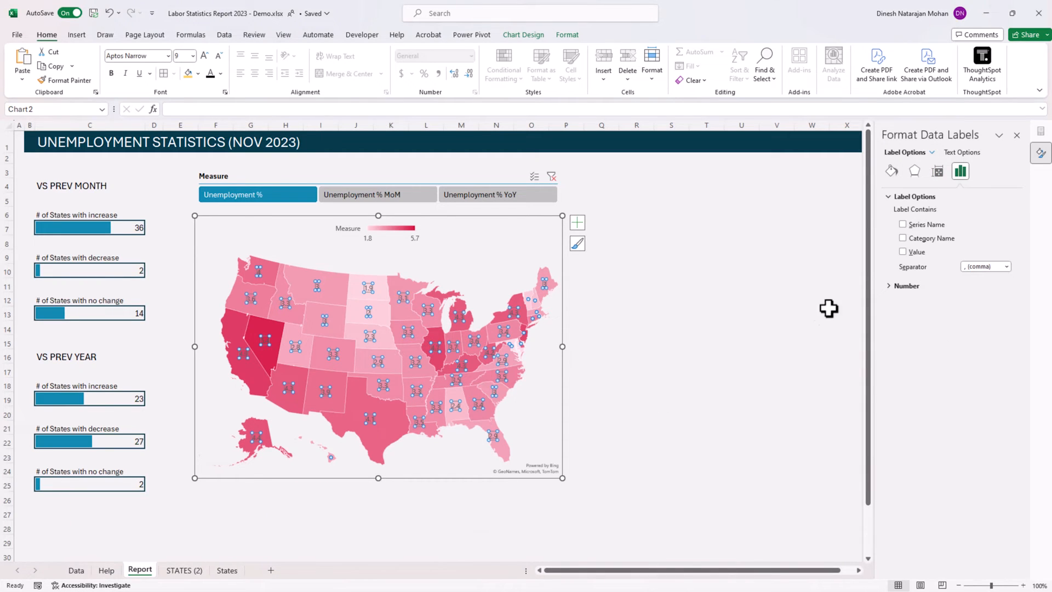
pyautogui.click(903, 238)
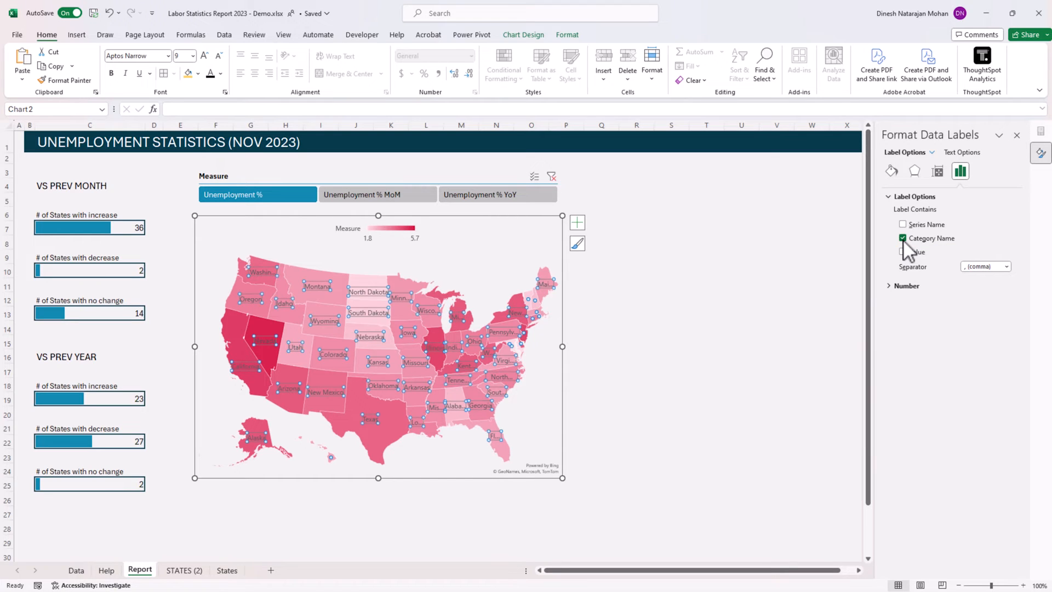
pyautogui.click(1006, 267)
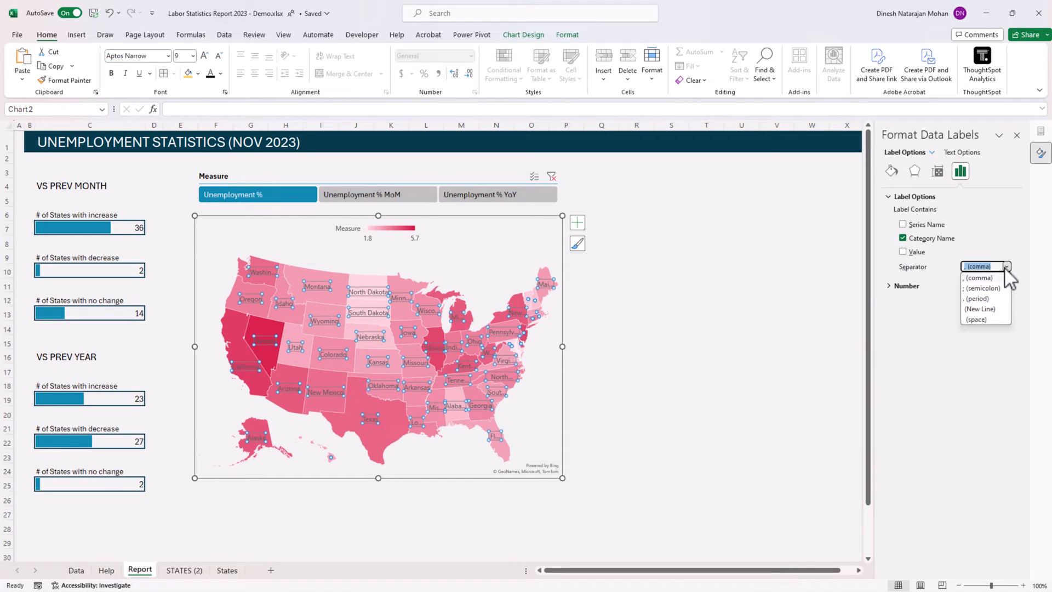
pyautogui.click(993, 307)
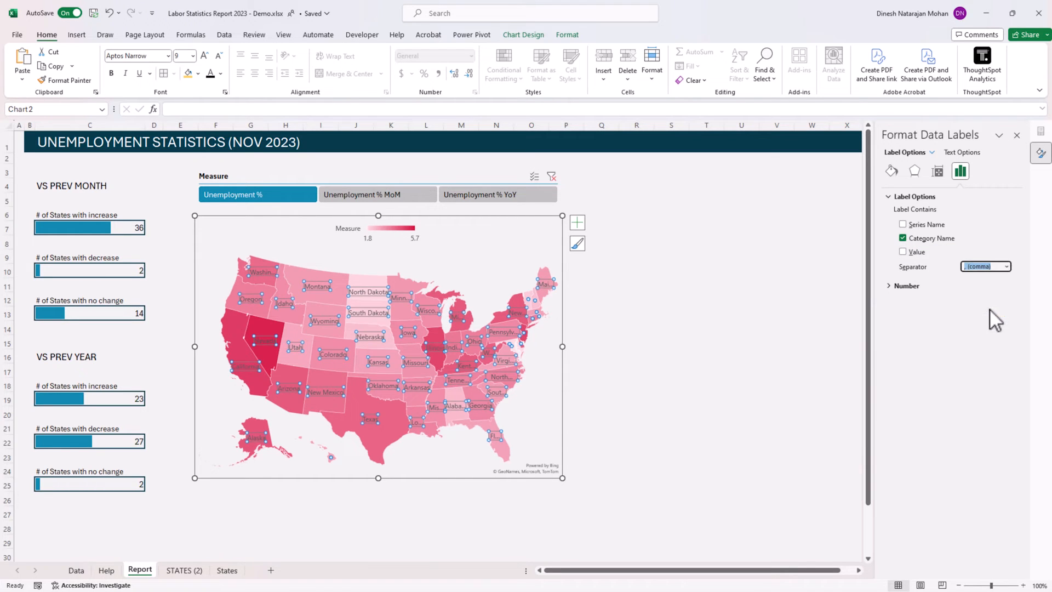
pyautogui.click(909, 253)
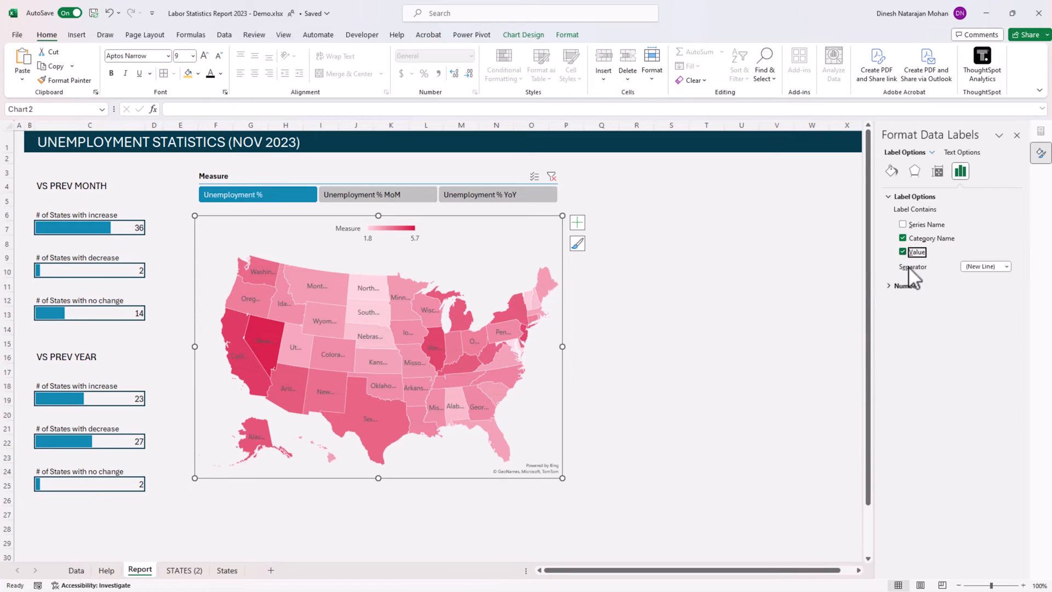
pyautogui.click(642, 356)
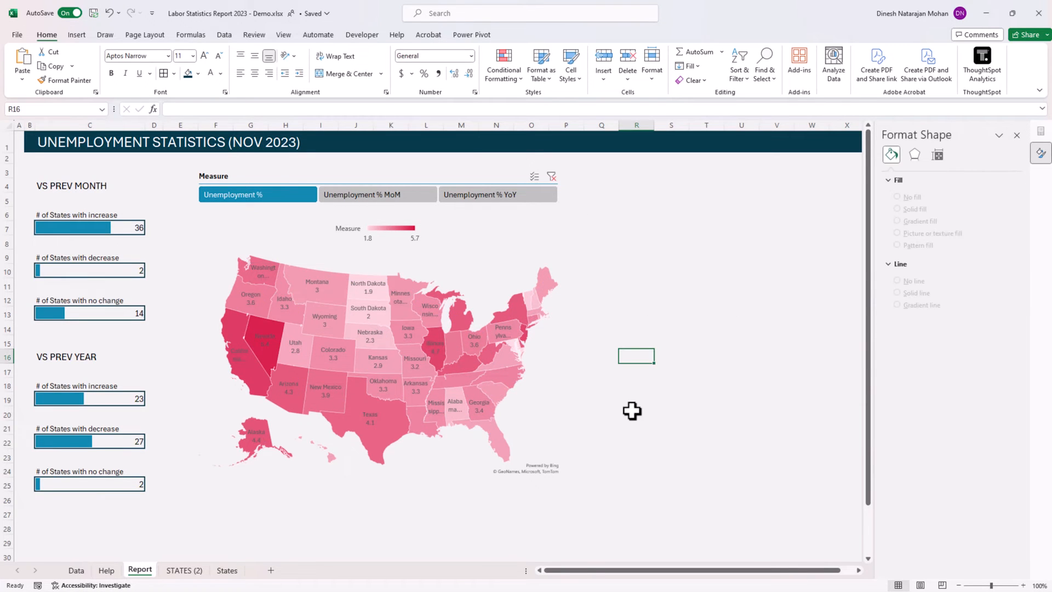
# Set the map labels option of the Measure series to Best fit only.
pyautogui.scroll(-1, 632, 411)
pyautogui.scroll(2, 575, 579)
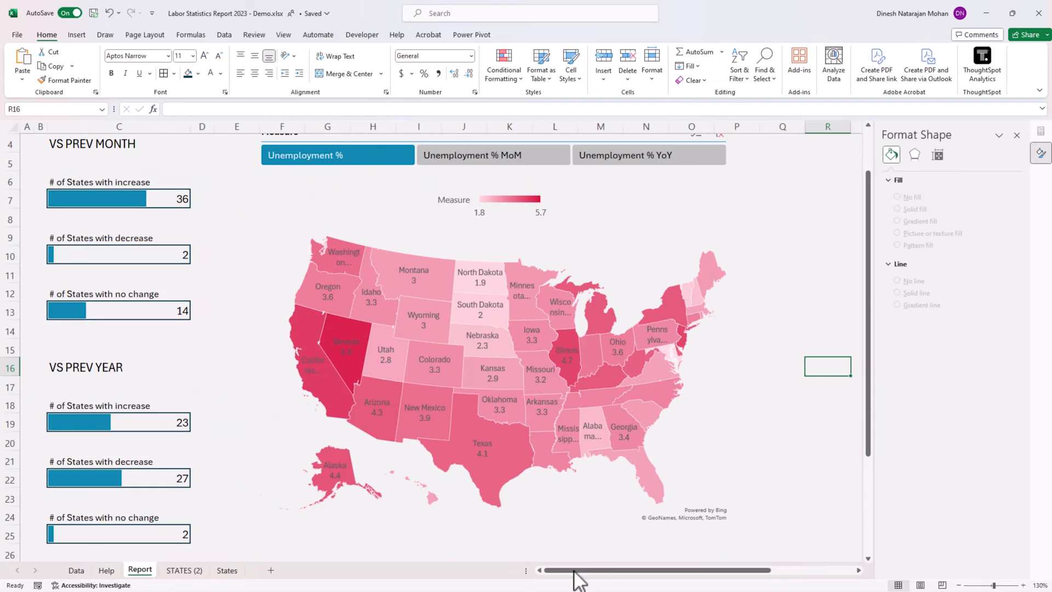
pyautogui.scroll(1, 568, 505)
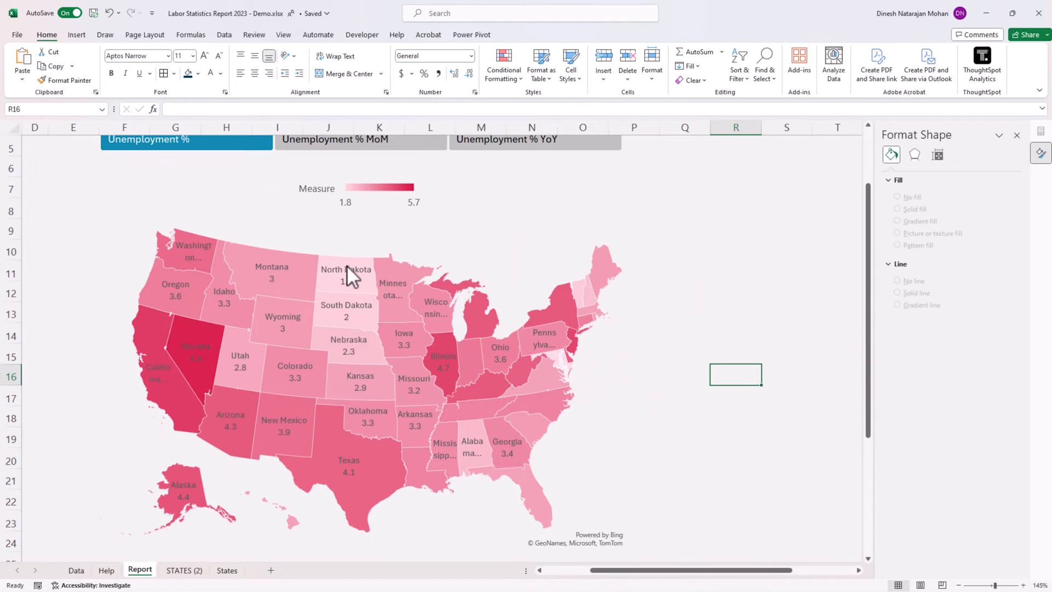
pyautogui.moveTo(360, 264)
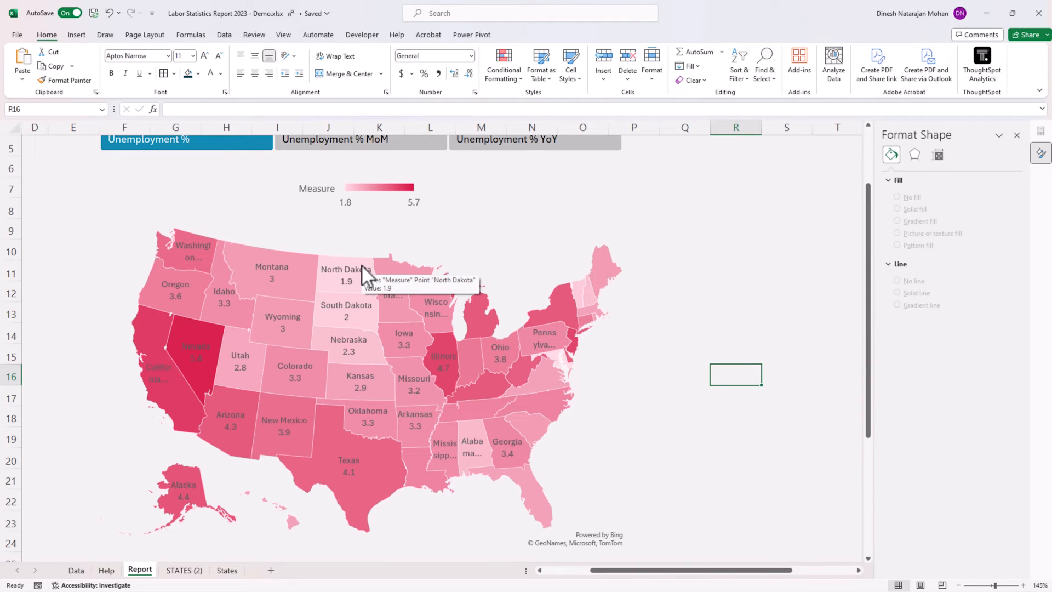
pyautogui.scroll(-3, 350, 281)
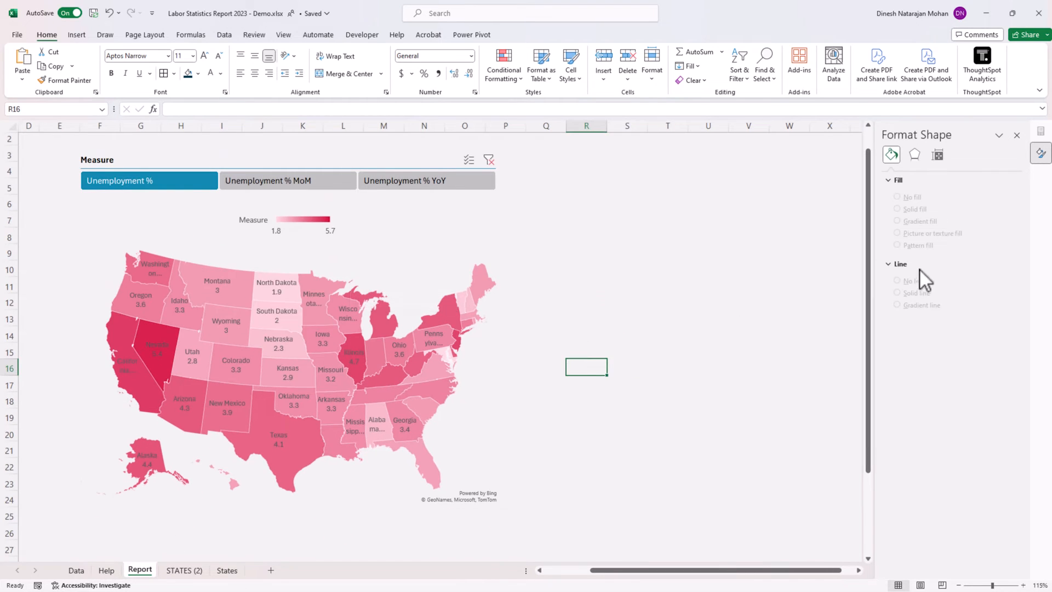
pyautogui.rightClick(381, 321)
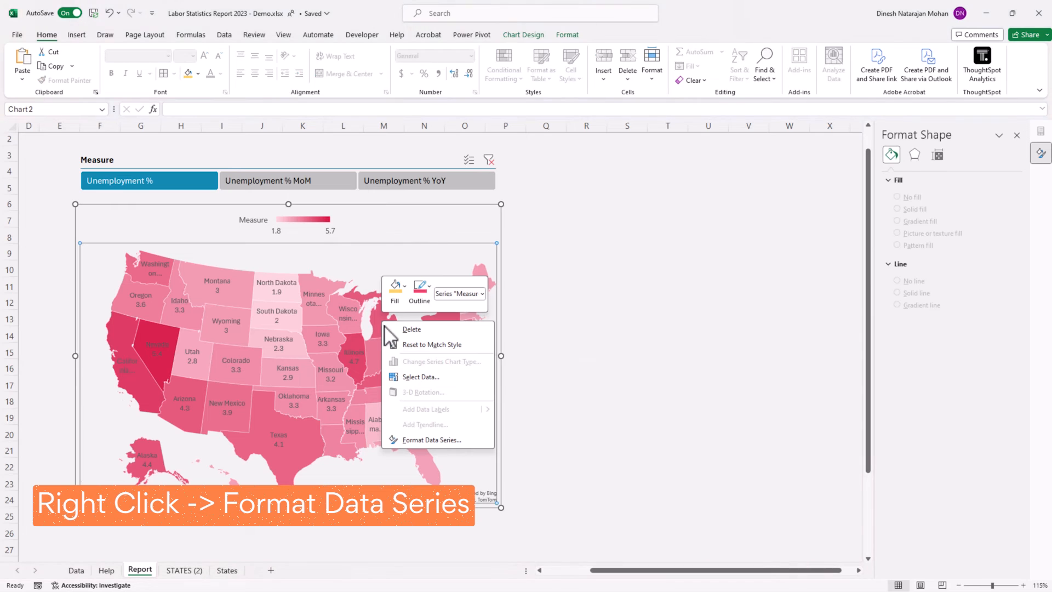
pyautogui.click(440, 441)
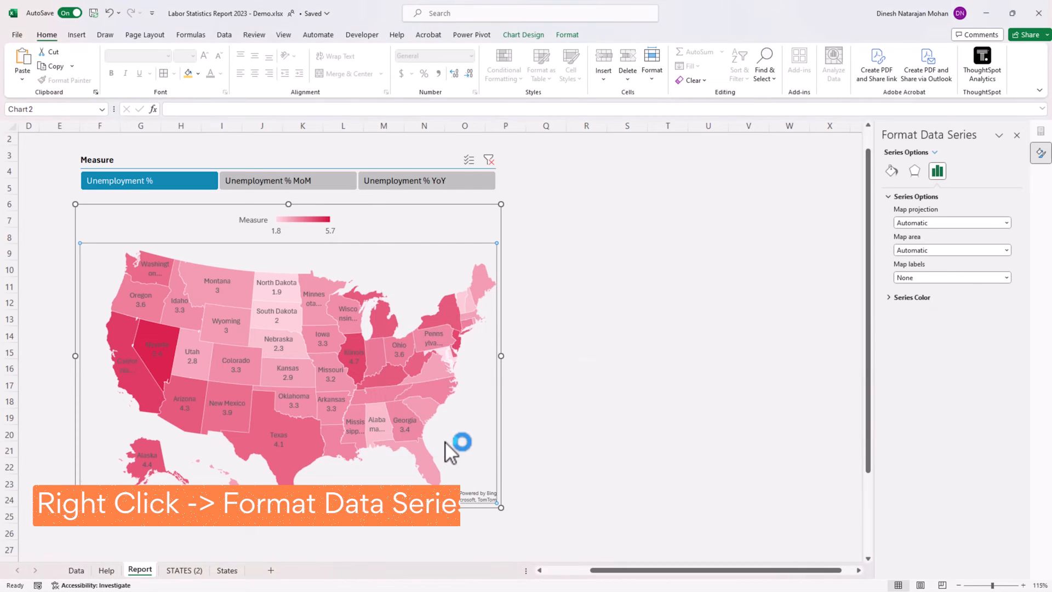
pyautogui.click(899, 300)
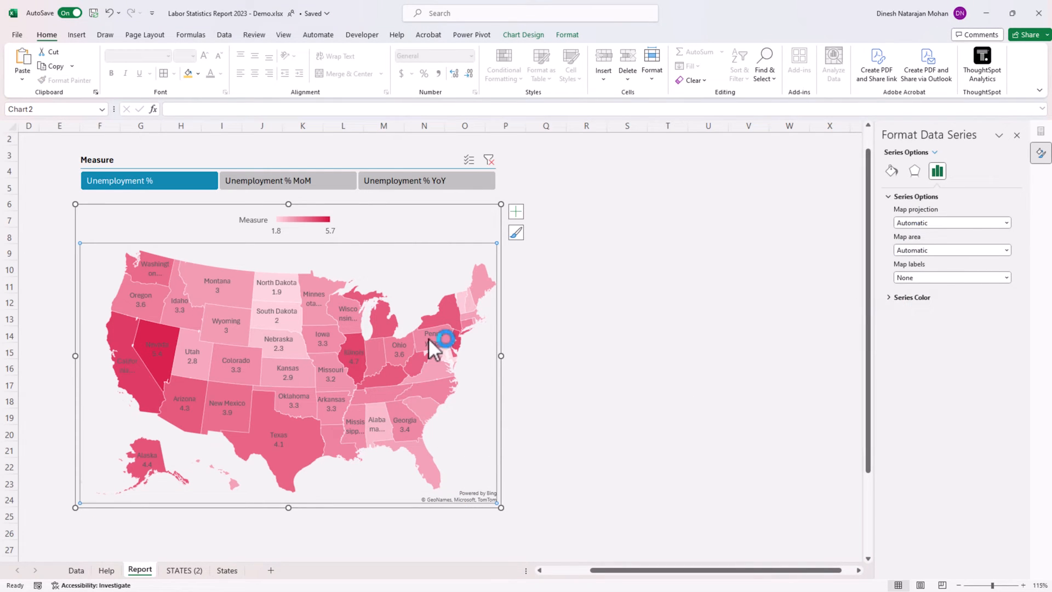
pyautogui.click(935, 153)
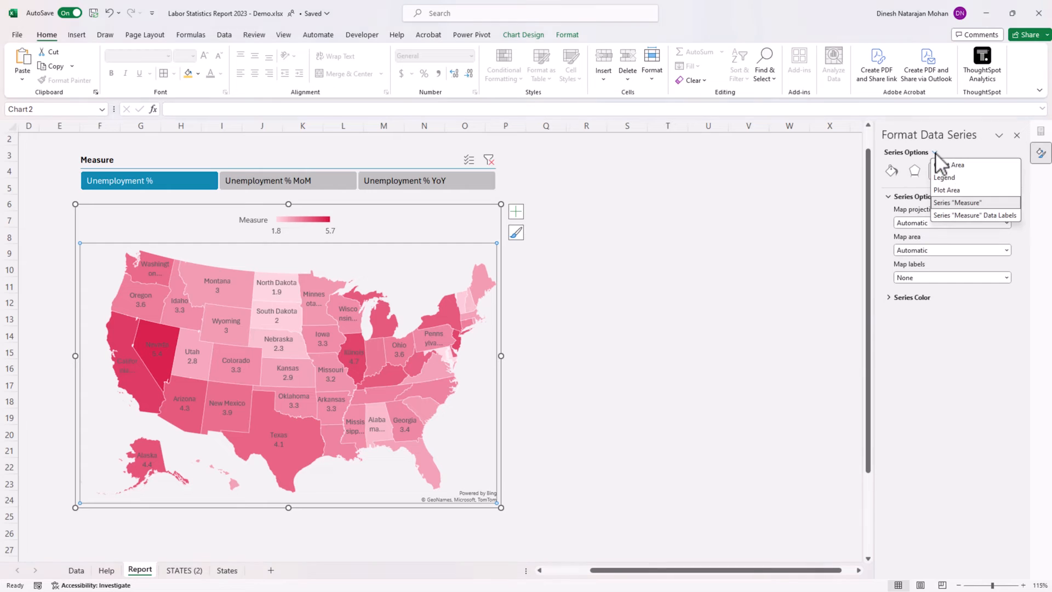
pyautogui.click(946, 202)
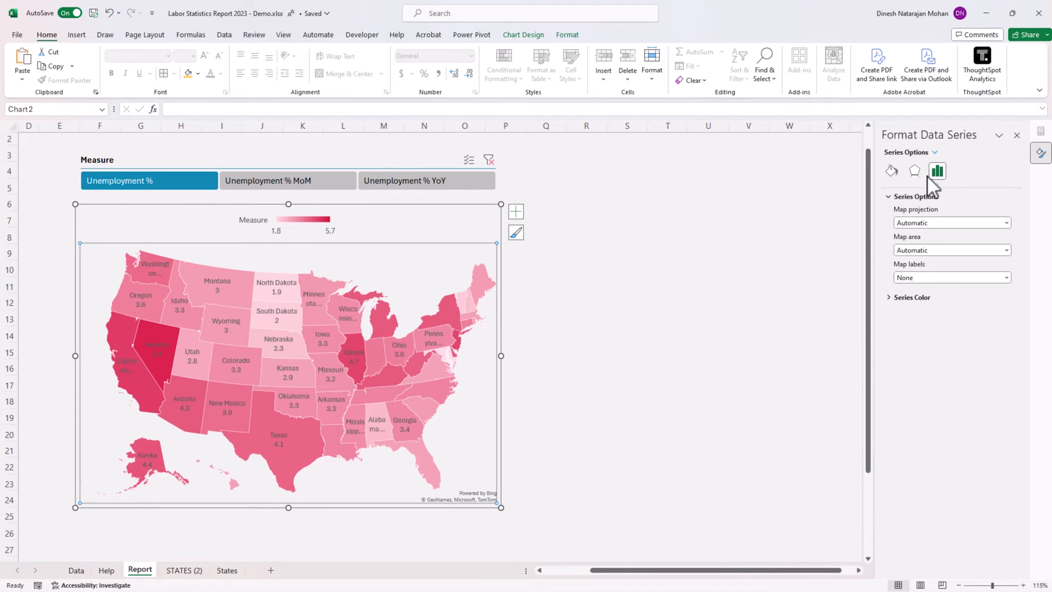
pyautogui.click(926, 277)
pyautogui.click(923, 300)
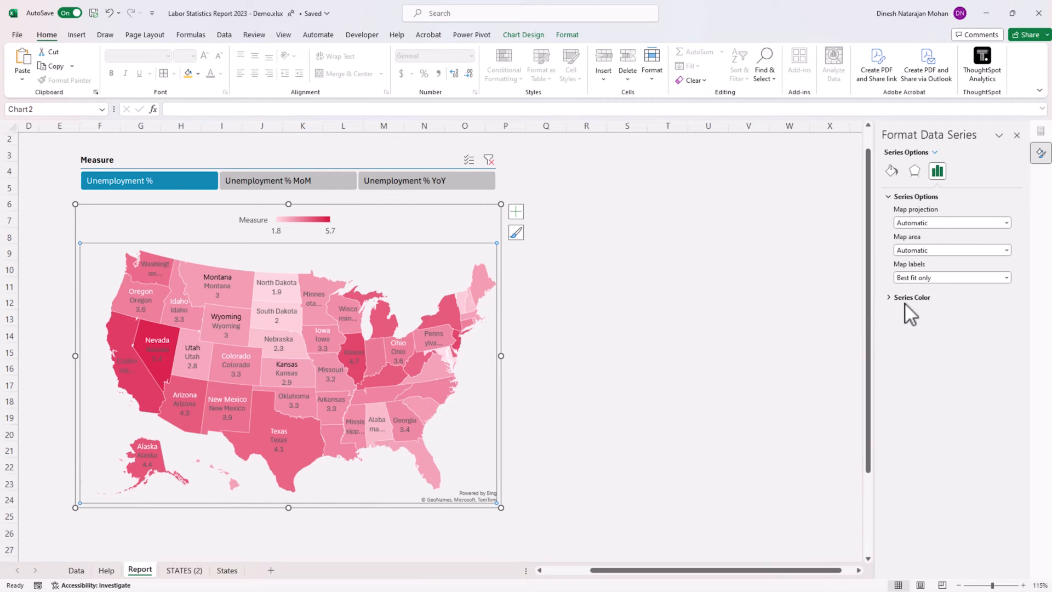
pyautogui.click(609, 350)
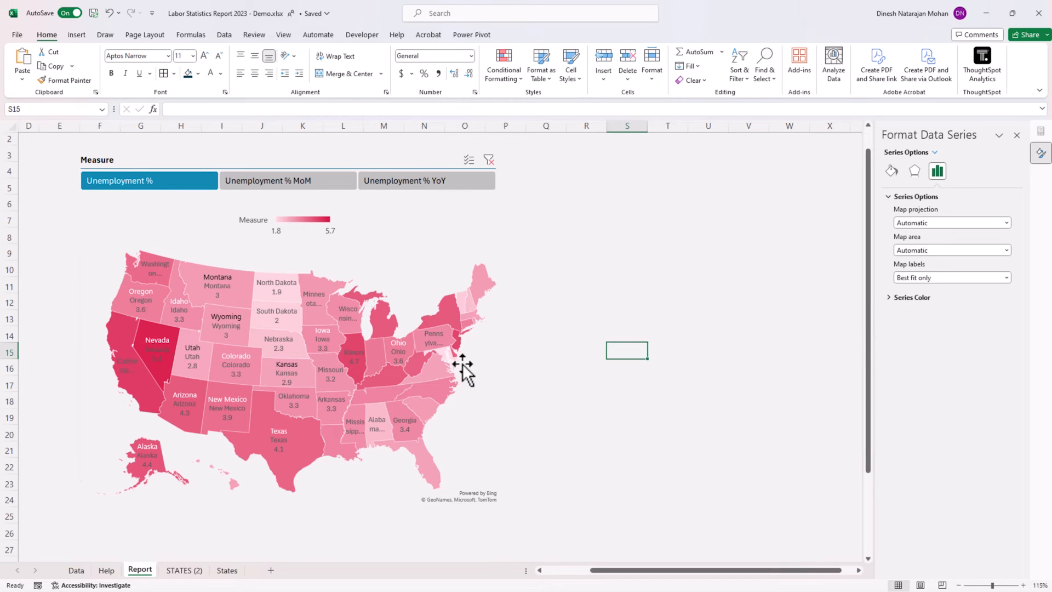
# Remove the category name from the map's data labels, leaving only the value.
pyautogui.click(409, 275)
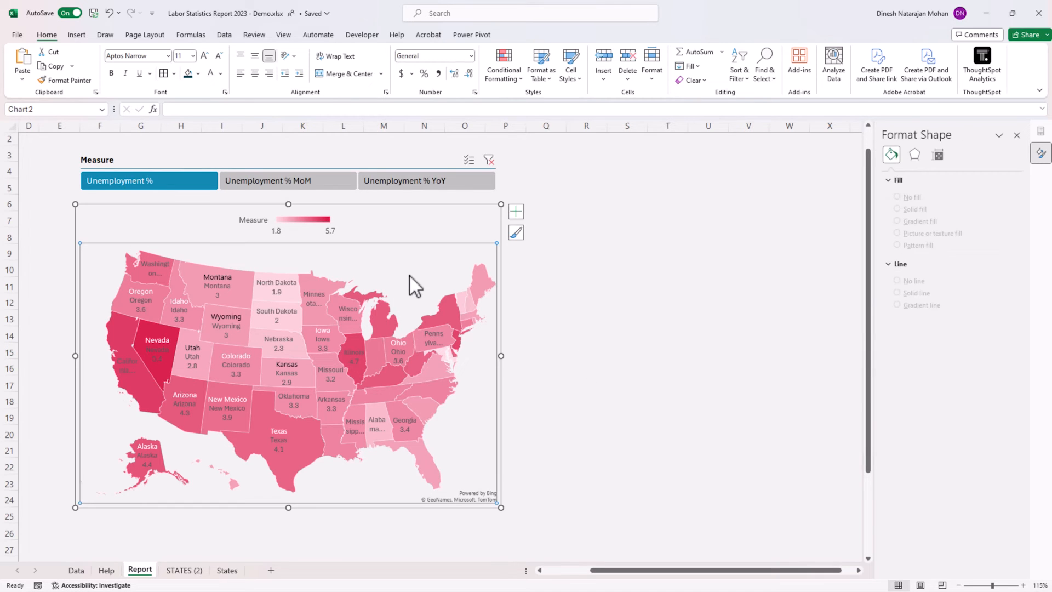
pyautogui.click(220, 281)
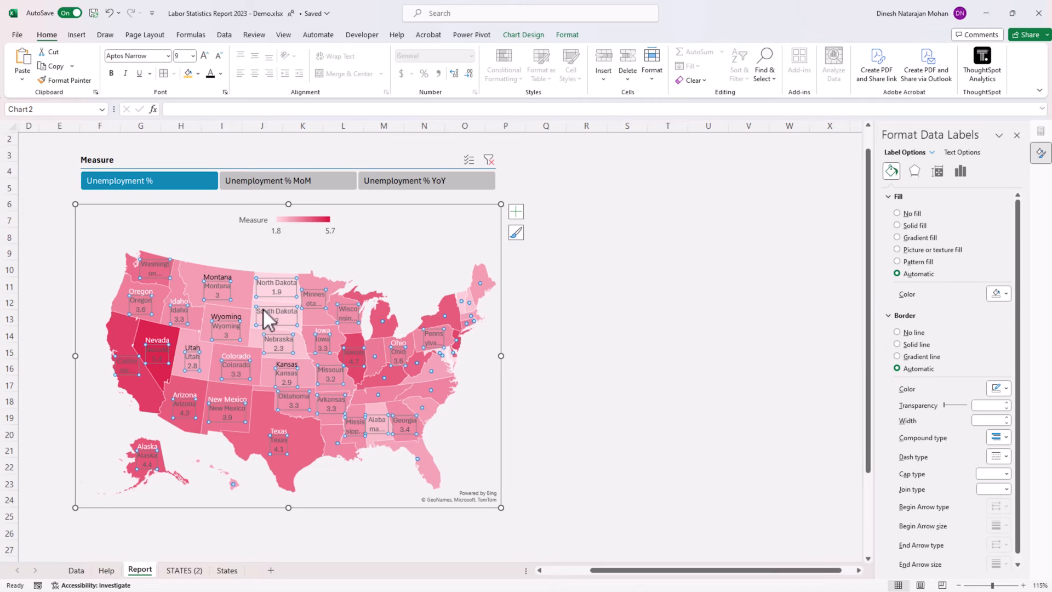
pyautogui.click(591, 331)
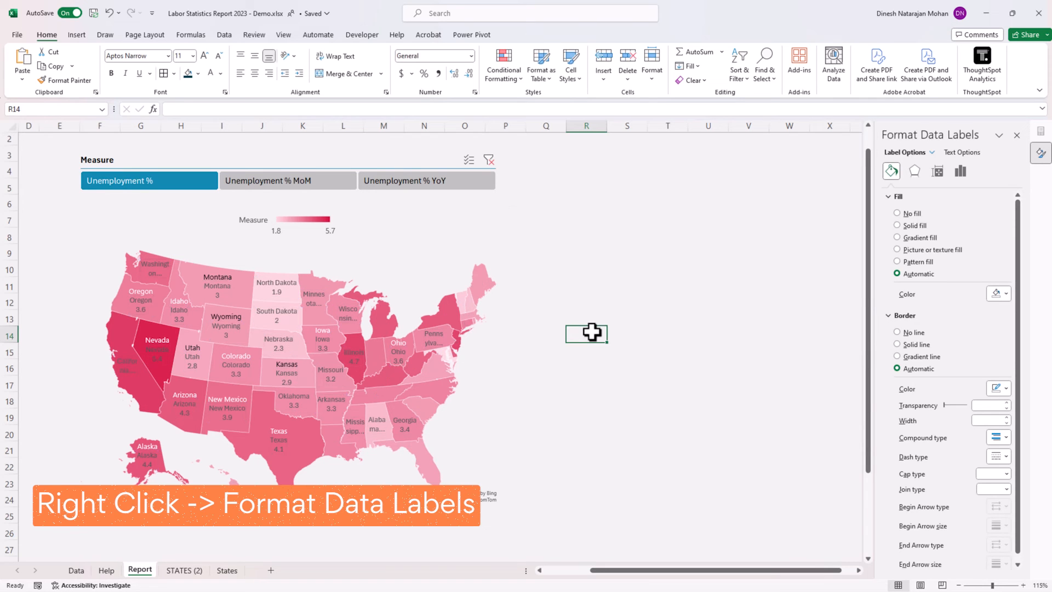
pyautogui.rightClick(268, 276)
pyautogui.click(310, 412)
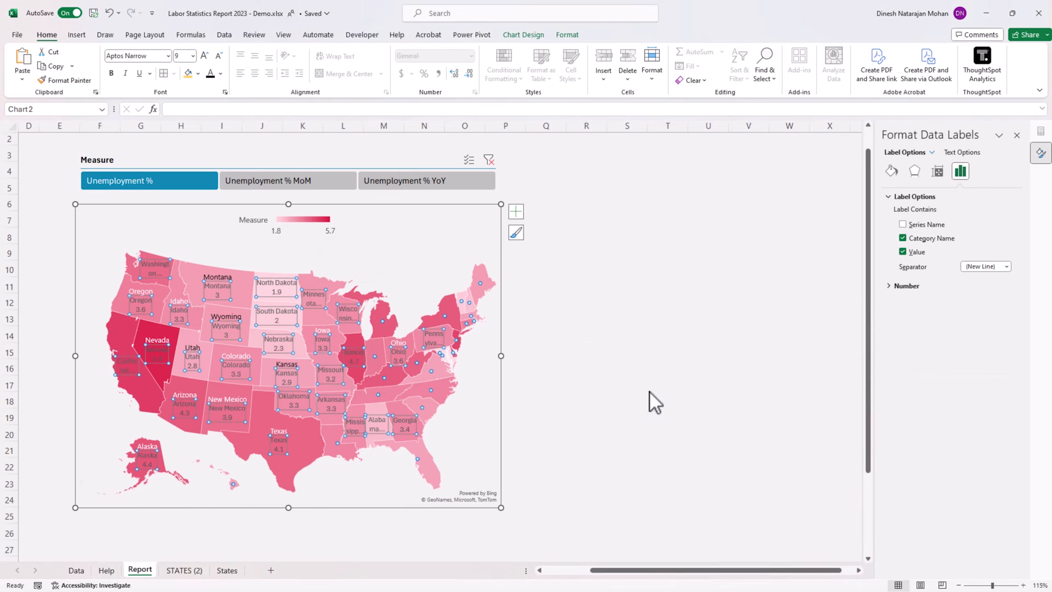
pyautogui.click(912, 241)
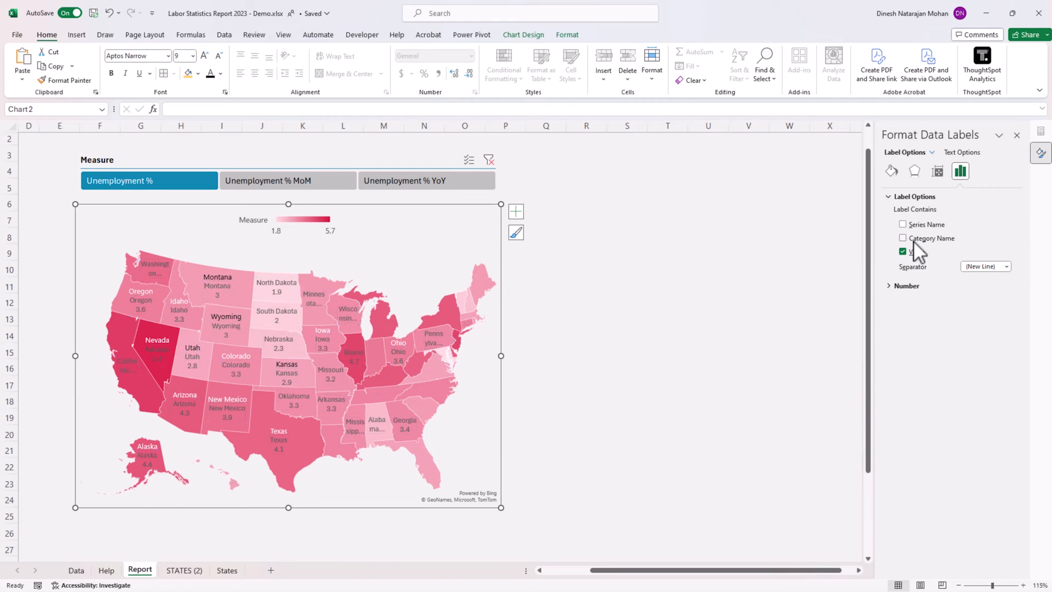
pyautogui.click(708, 328)
# Open the series color settings of the map's Measure series and widen the formatting pane to show them.
pyautogui.click(443, 317)
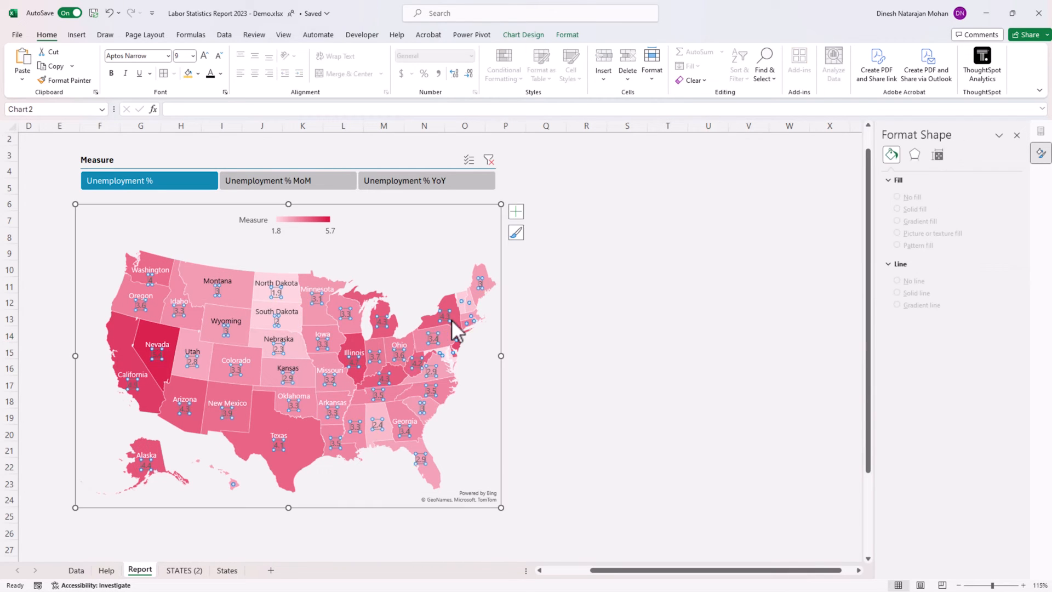
pyautogui.click(444, 318)
pyautogui.rightClick(452, 301)
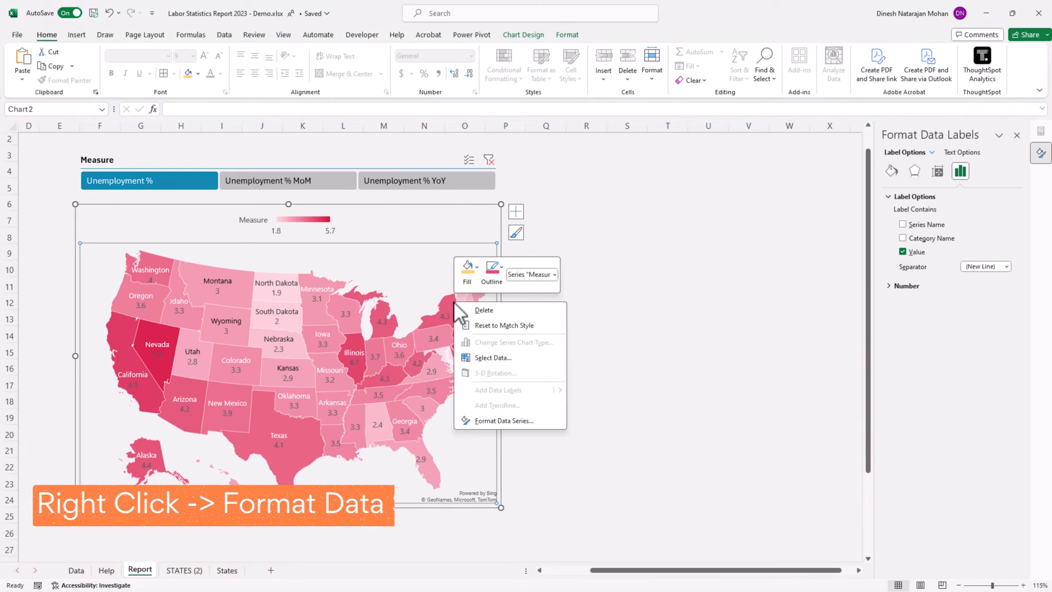
pyautogui.click(510, 420)
pyautogui.click(909, 296)
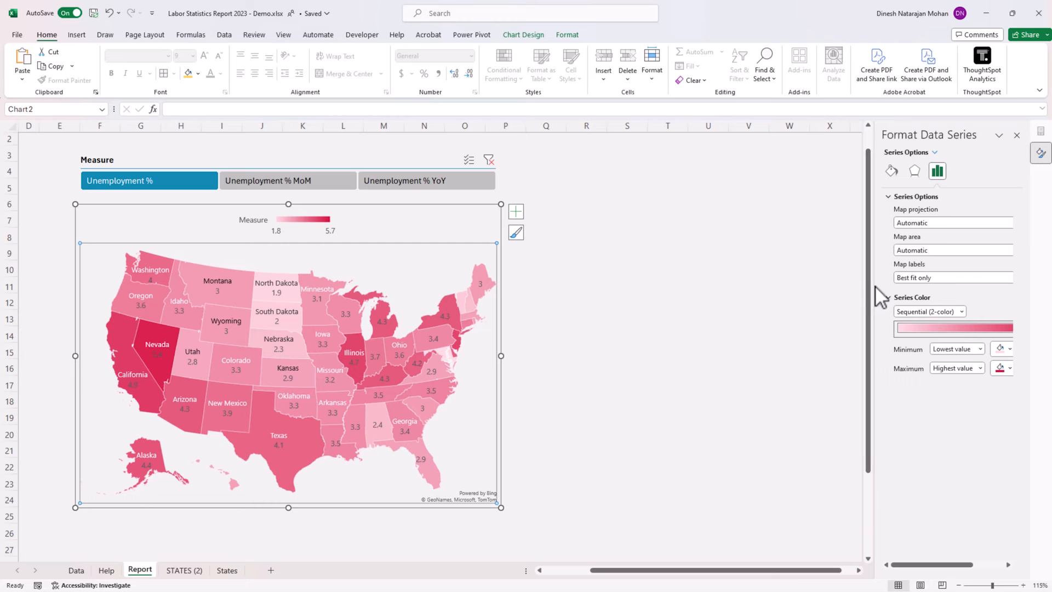
pyautogui.moveTo(873, 296); pyautogui.dragTo(847, 282)
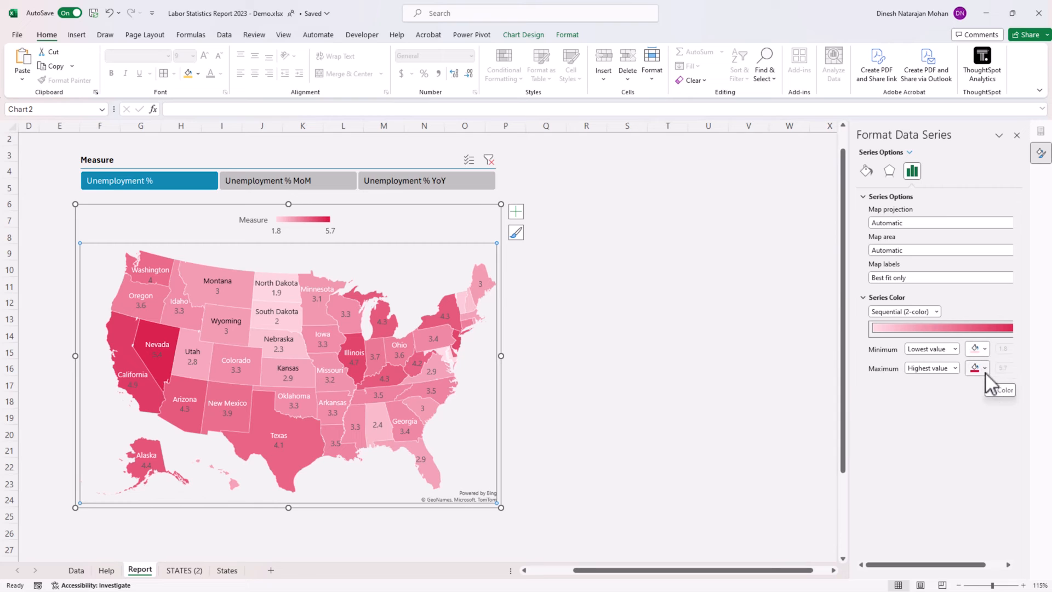
# Try the Diverging (3-color) scale on the map's series and return it to Sequential (2-color).
pyautogui.click(936, 311)
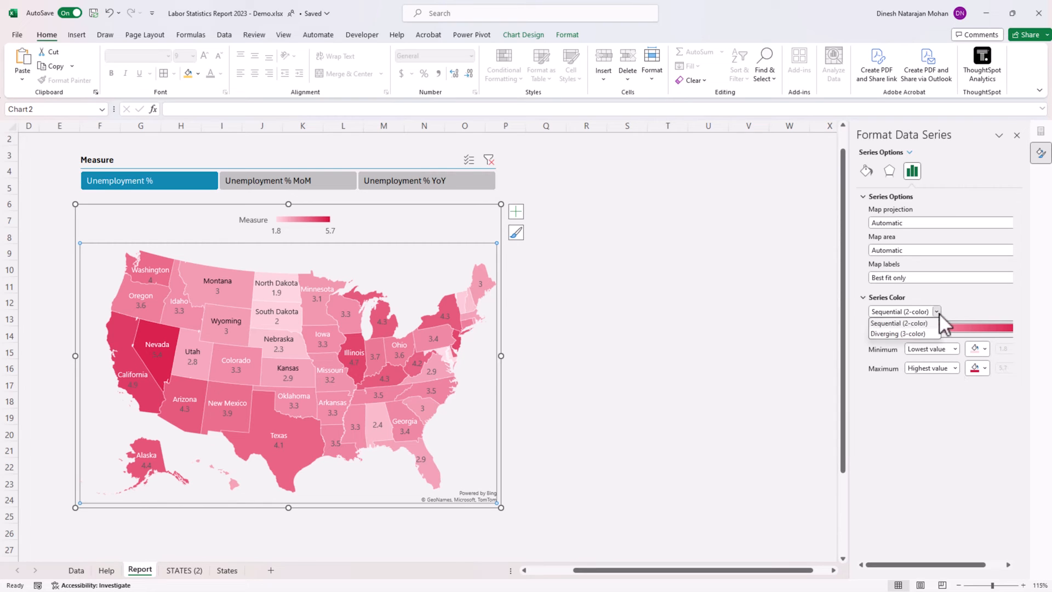
pyautogui.click(935, 406)
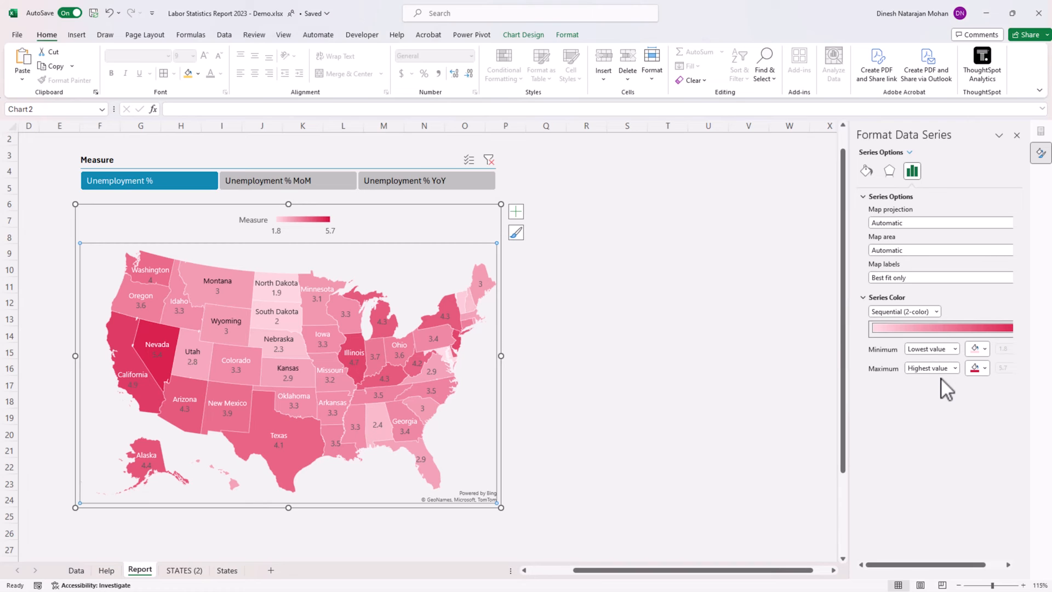
pyautogui.click(934, 313)
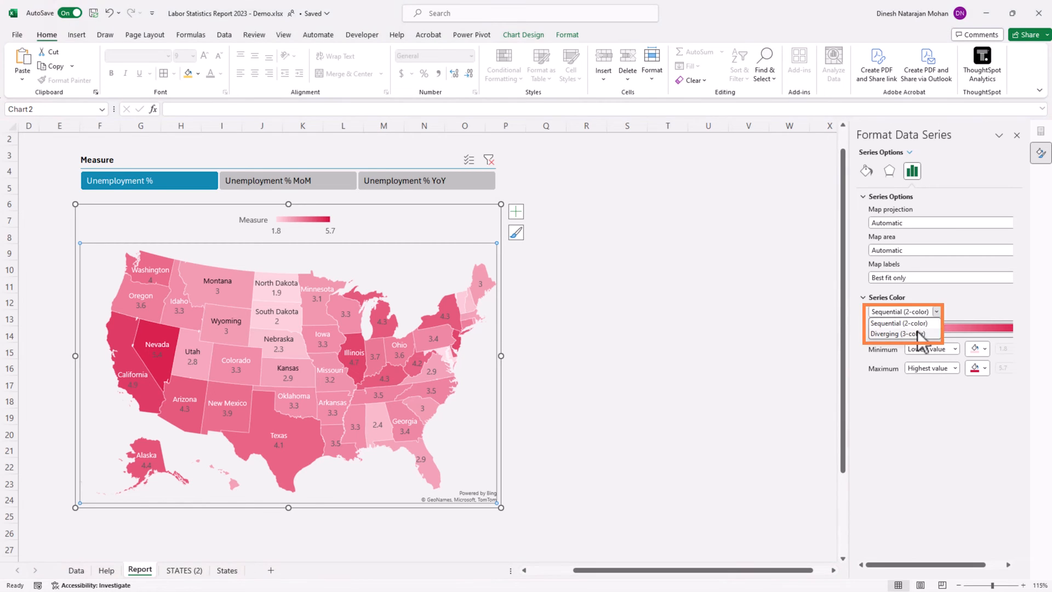
pyautogui.click(916, 333)
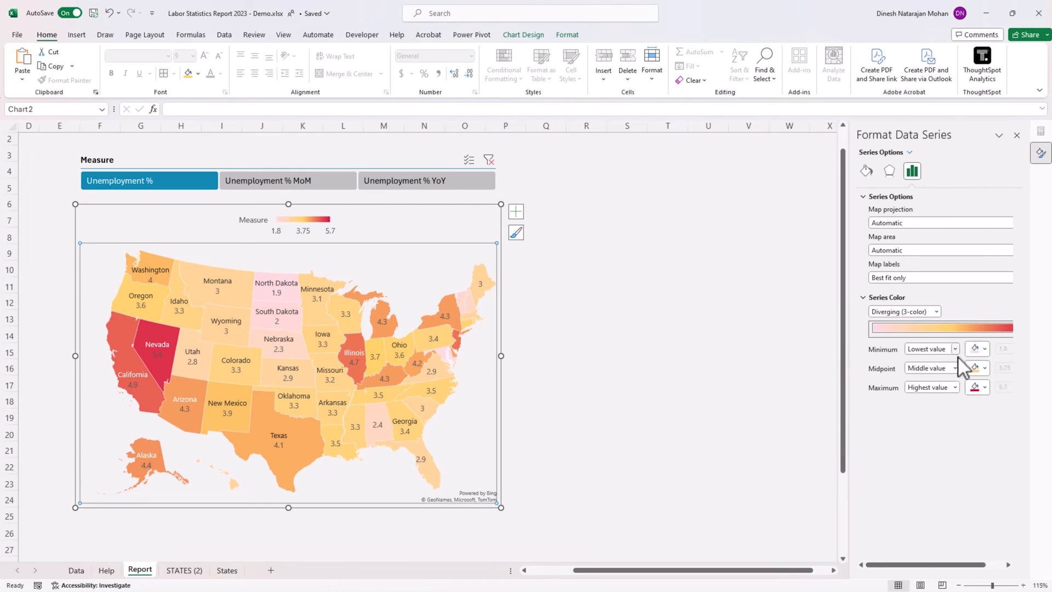
pyautogui.click(935, 311)
pyautogui.click(912, 323)
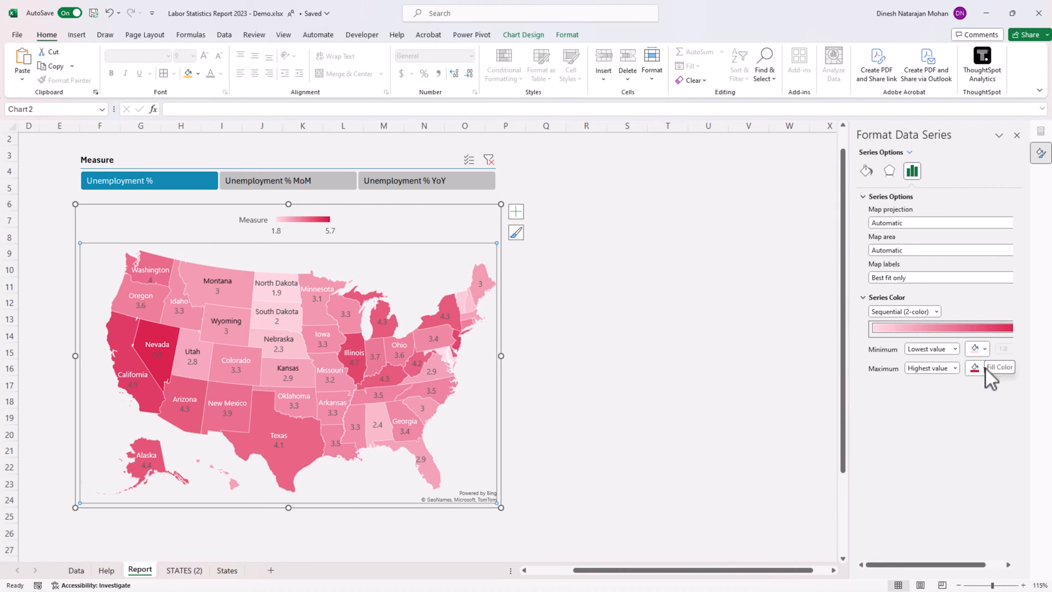
# Set the map's sequential color scale to a pale theme blue for the lowest value and a darker theme blue for the highest.
pyautogui.click(984, 350)
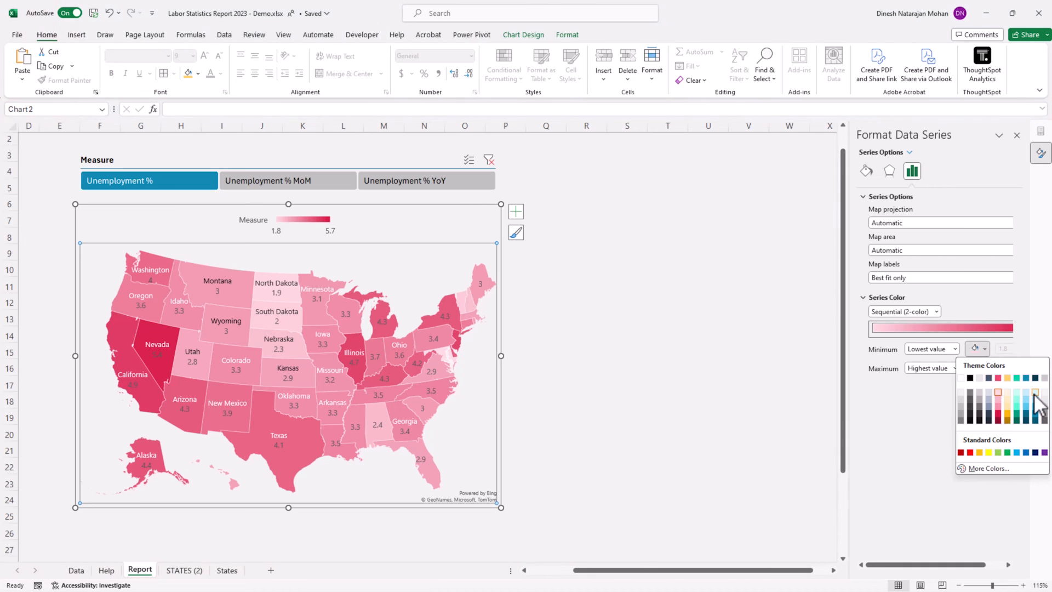
pyautogui.click(1034, 393)
pyautogui.click(985, 368)
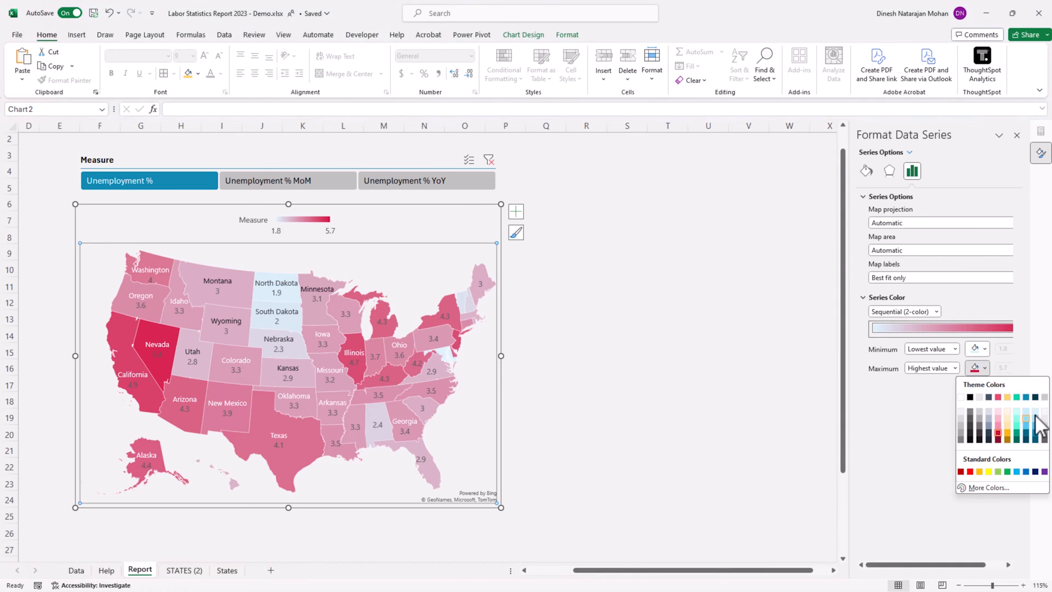
pyautogui.click(1035, 433)
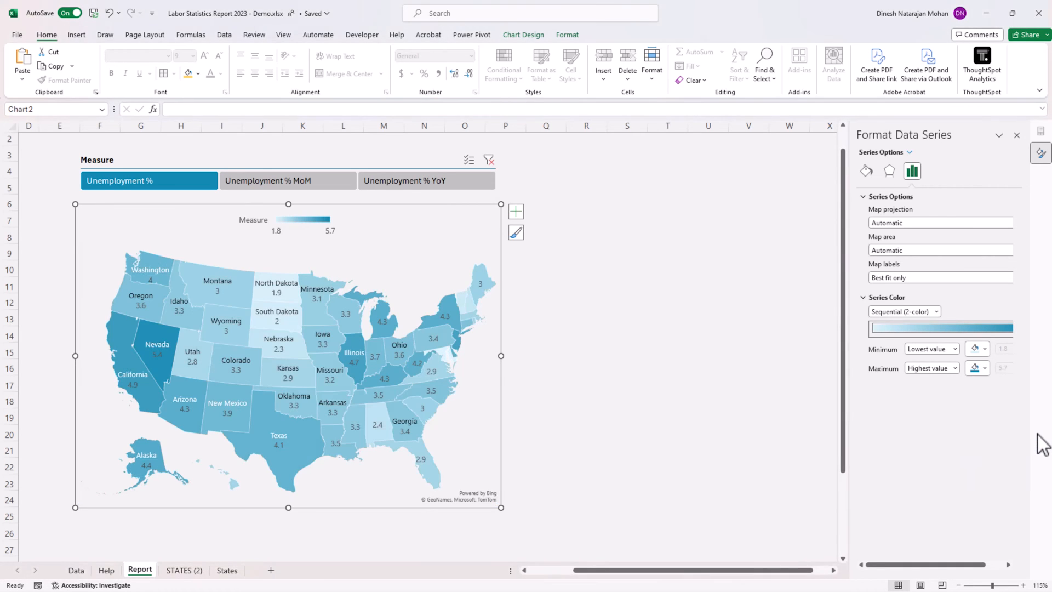
pyautogui.click(724, 352)
# Test the map with the Measure slicer on Unemployment % MoM and Unemployment % YoY, and return it to Unemployment %.
pyautogui.scroll(-1, 723, 352)
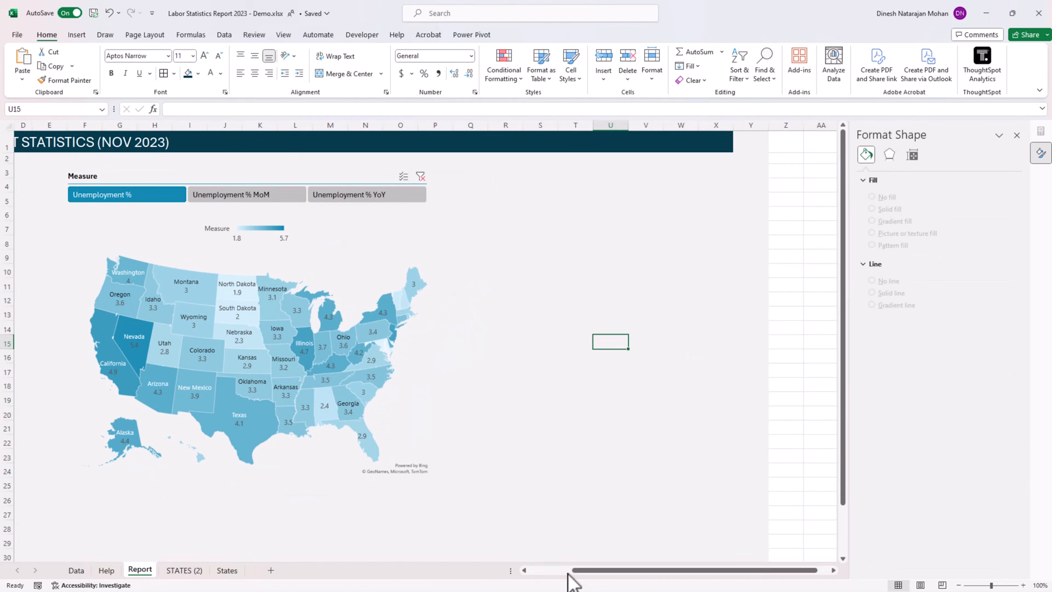
pyautogui.hscroll(-3, 574, 573)
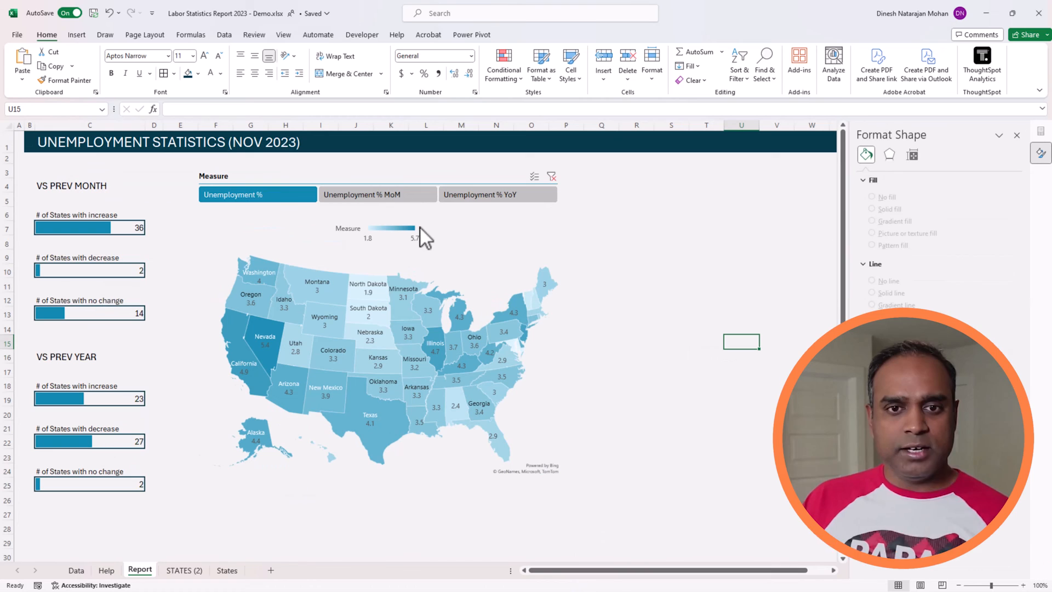
pyautogui.click(415, 198)
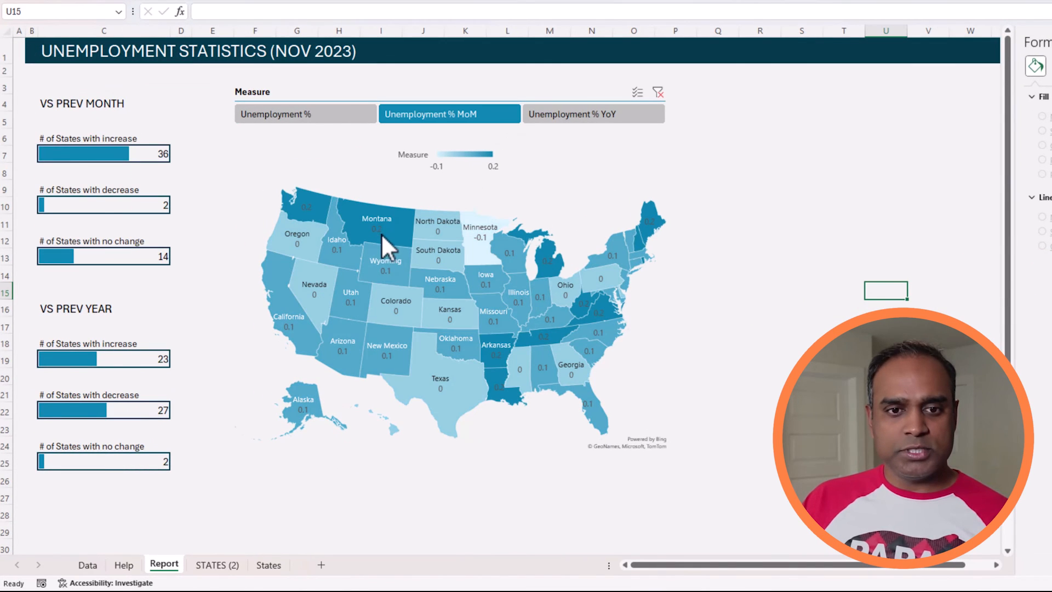
pyautogui.click(586, 117)
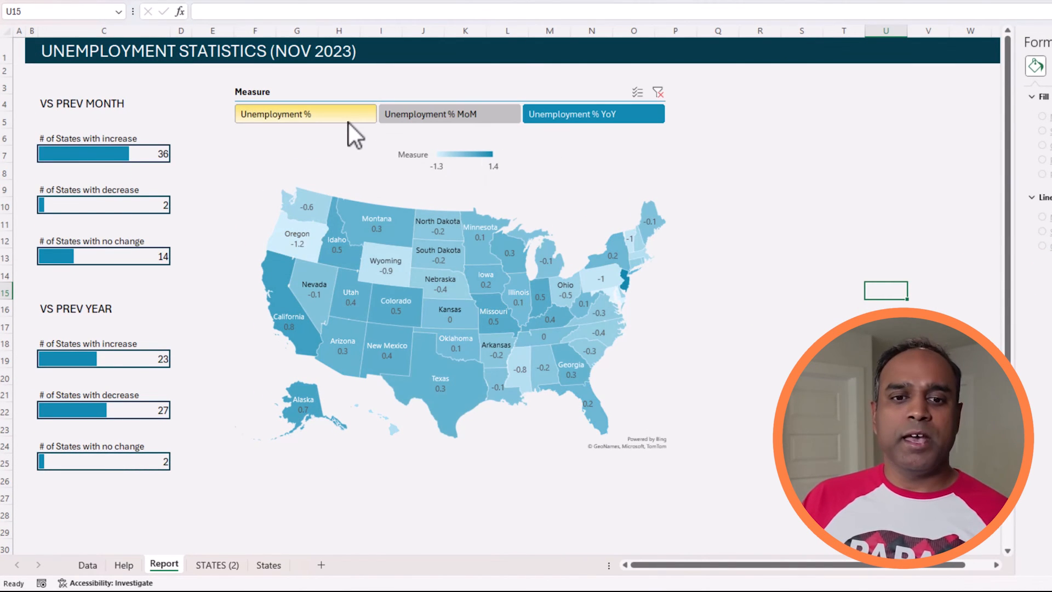
pyautogui.click(345, 119)
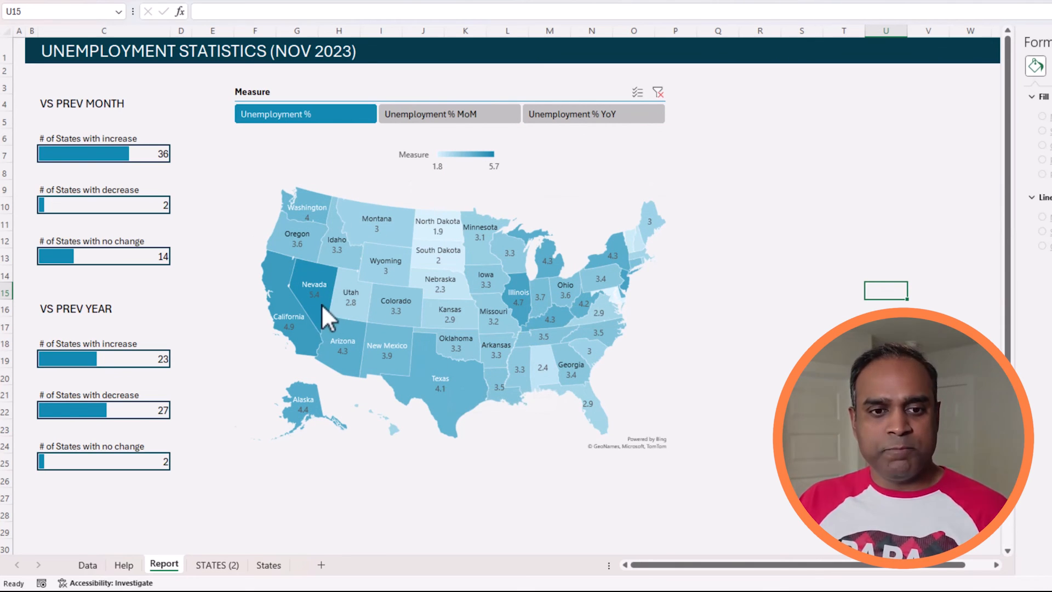
# Examine the unemployment values of individual states on the map, such as Nebraska and Minnesota, and select the plot area.
pyautogui.moveTo(324, 286)
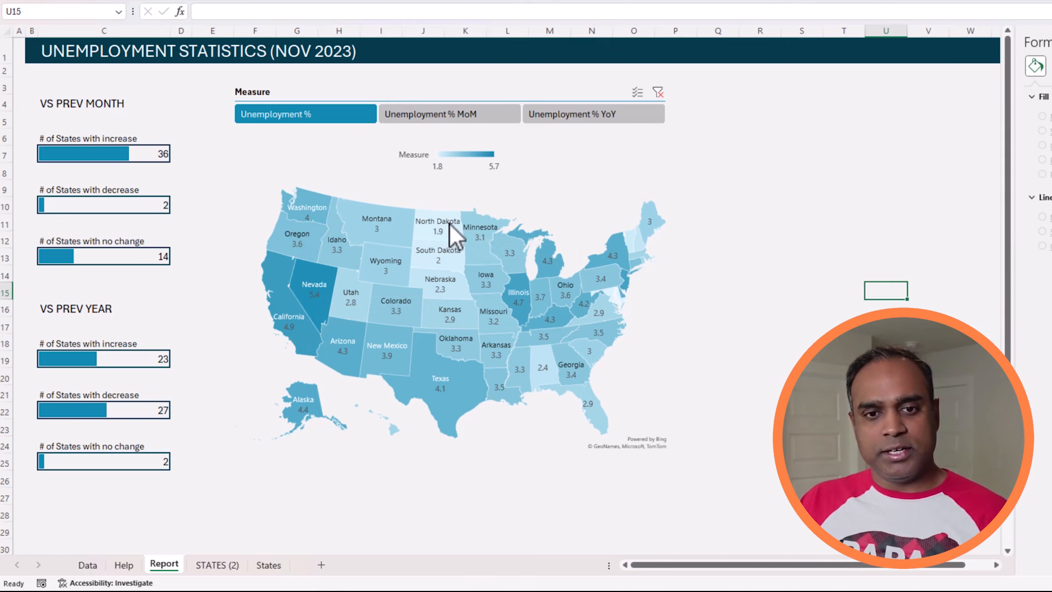
pyautogui.moveTo(445, 238)
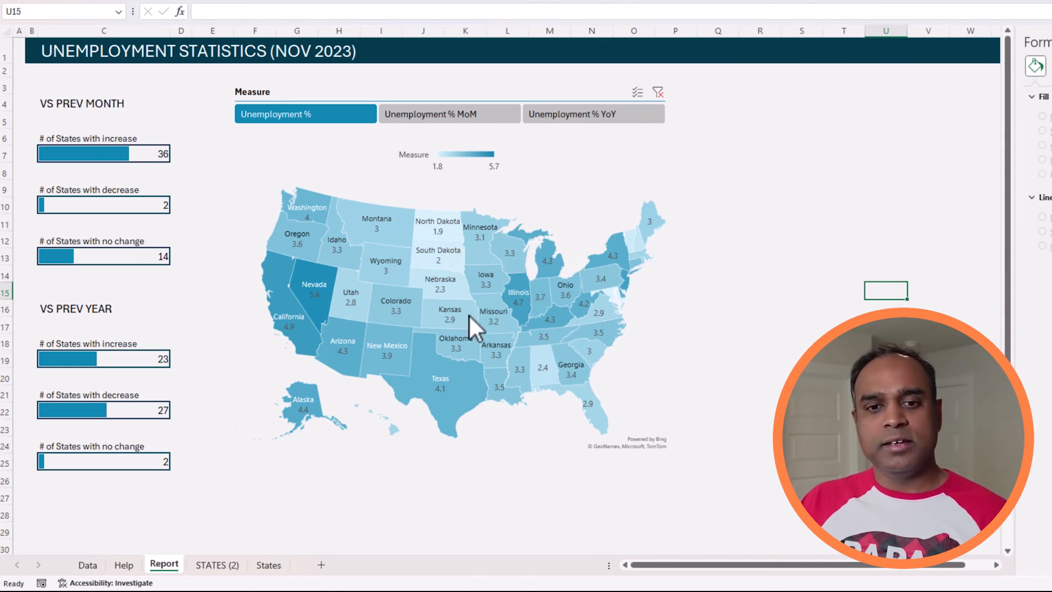
pyautogui.moveTo(449, 291)
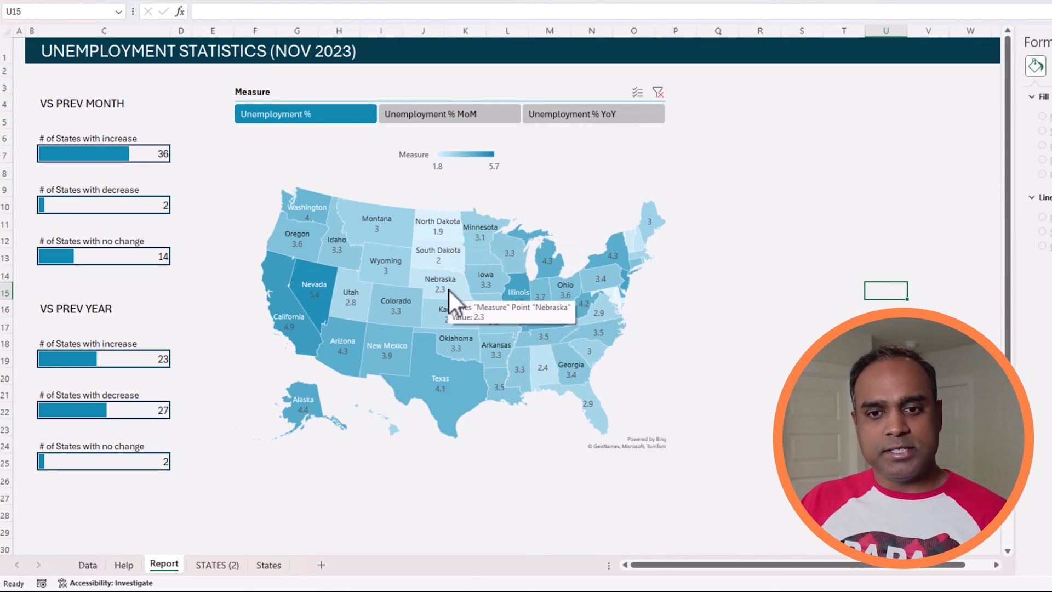
pyautogui.moveTo(636, 241)
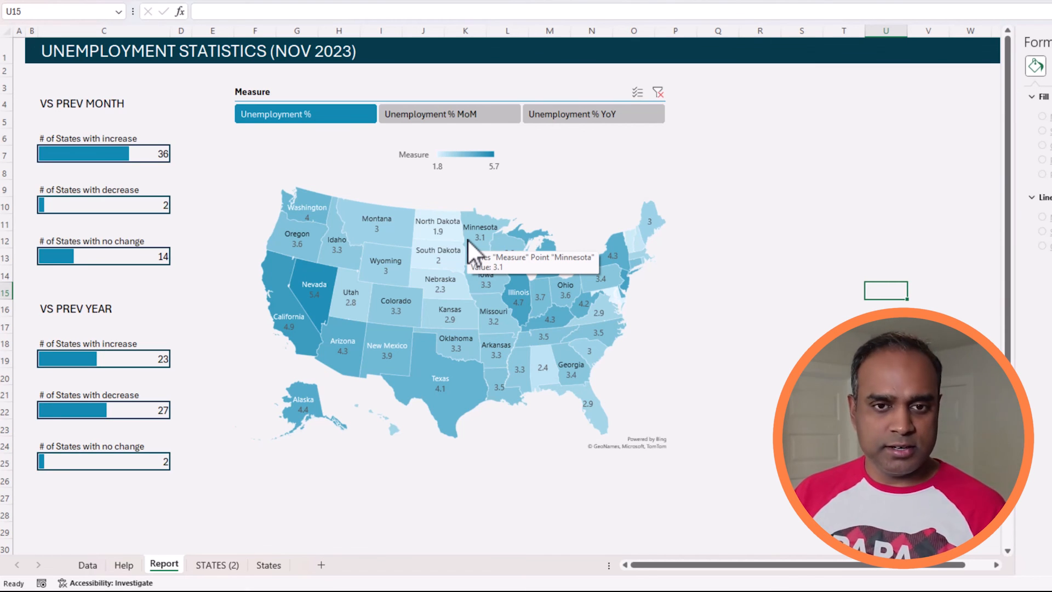
pyautogui.click(472, 204)
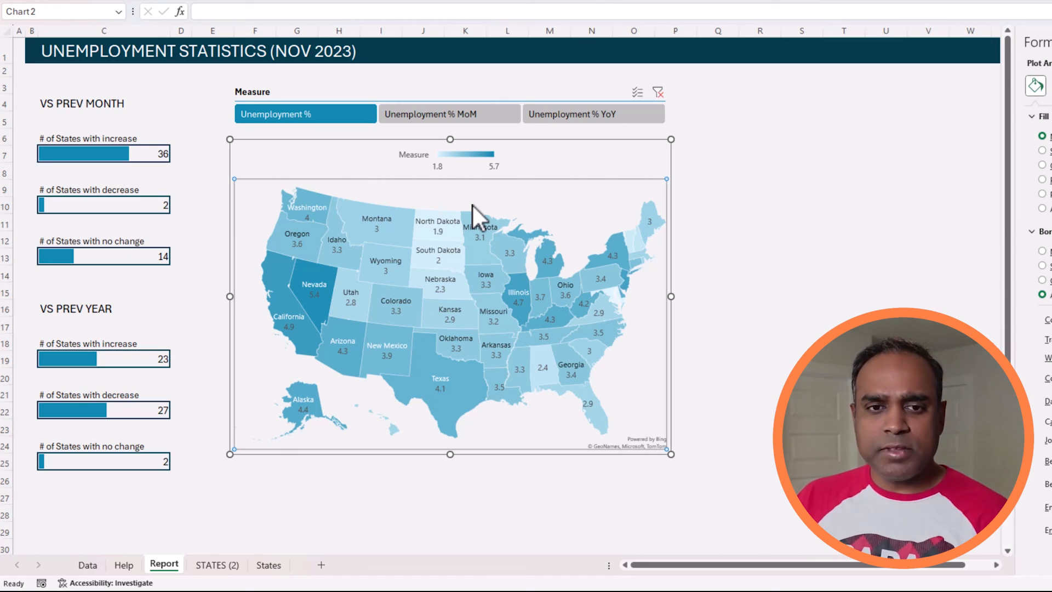